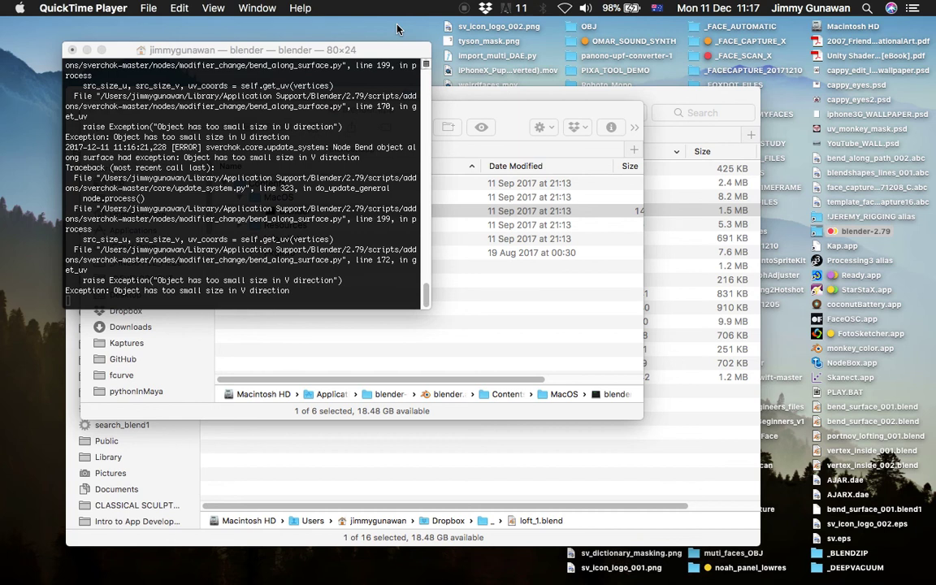
- Switch to Blender, enlarge the node editor, and widen the Bend object along surface node so its full title fits
{"action": "key", "text": "ctrl+Right"}
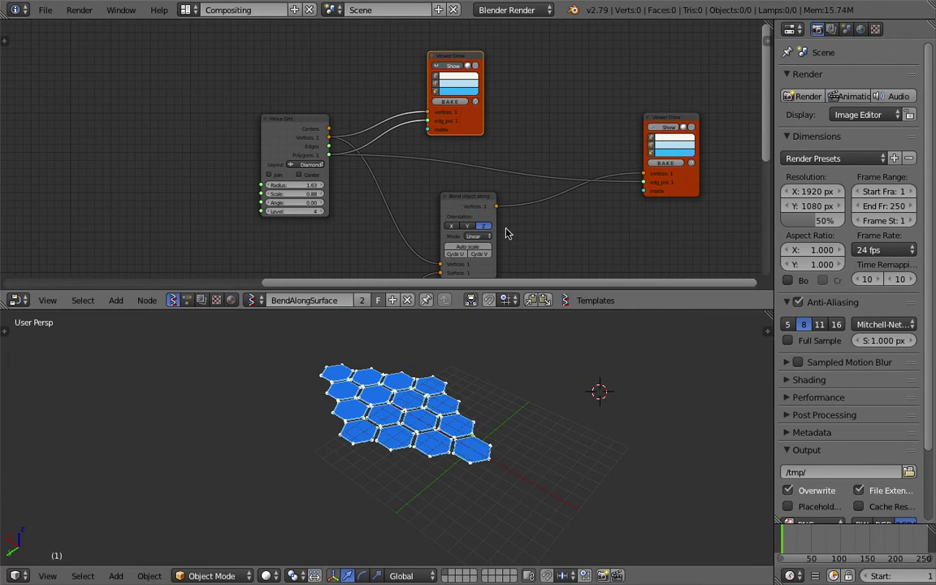
{"action": "left_click_drag", "start_coordinate": [525, 309], "coordinate": [539, 403]}
{"action": "middle_click_drag", "start_coordinate": [484, 312], "coordinate": [459, 190]}
{"action": "scroll", "coordinate": [459, 190], "scroll_direction": "up", "scroll_amount": 4}
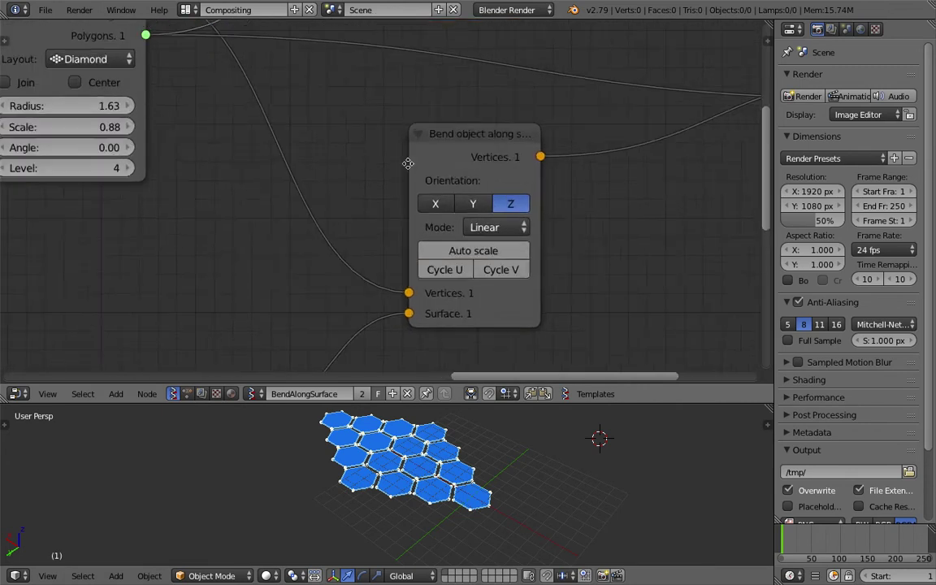
{"action": "left_click_drag", "start_coordinate": [539, 160], "coordinate": [594, 156]}
{"action": "scroll", "coordinate": [407, 114], "scroll_direction": "down", "scroll_amount": 2}
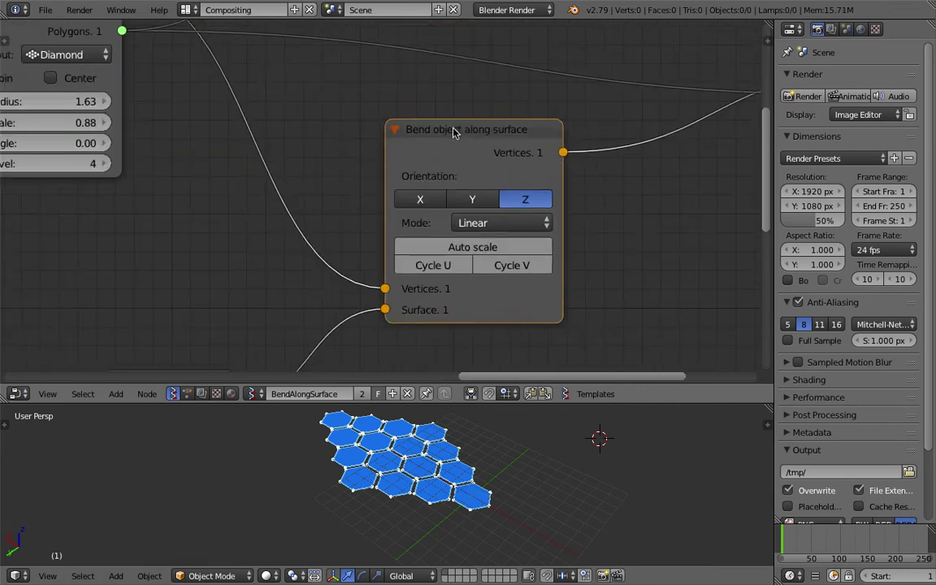
{"action": "middle_click_drag", "start_coordinate": [468, 153], "coordinate": [516, 152]}
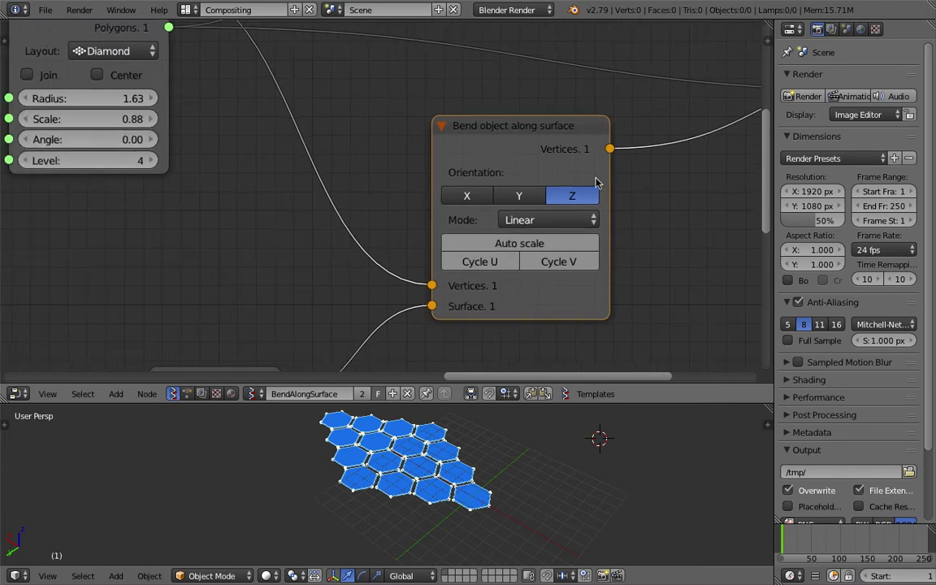
- Give the node editor more height and more width, shrinking the 3D view and the properties area
{"action": "left_click_drag", "start_coordinate": [710, 405], "coordinate": [710, 431]}
{"action": "scroll", "coordinate": [694, 315], "scroll_direction": "down", "scroll_amount": 2}
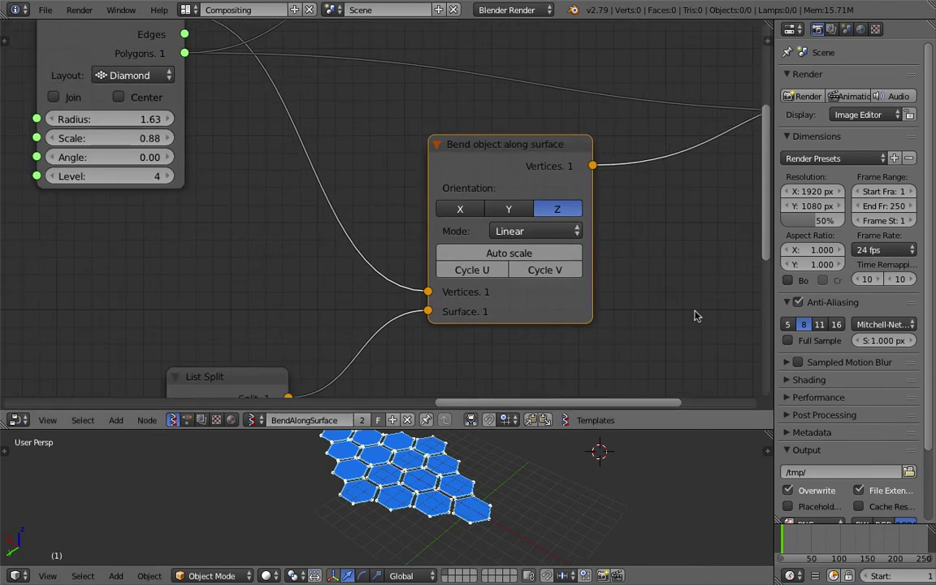
{"action": "middle_click_drag", "start_coordinate": [698, 309], "coordinate": [720, 298]}
{"action": "left_click_drag", "start_coordinate": [775, 266], "coordinate": [817, 267]}
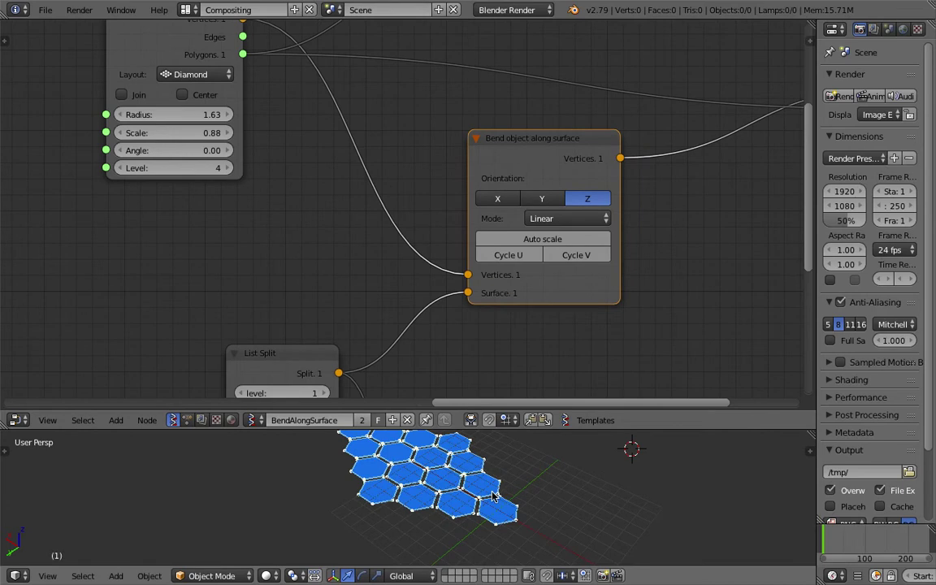
- Move the Viewer Draw node fed by the Bend object along surface node slightly closer to it
{"action": "middle_click_drag", "start_coordinate": [480, 487], "coordinate": [532, 481]}
{"action": "middle_click_drag", "start_coordinate": [535, 301], "coordinate": [516, 295]}
{"action": "scroll", "coordinate": [516, 290], "scroll_direction": "down", "scroll_amount": 2}
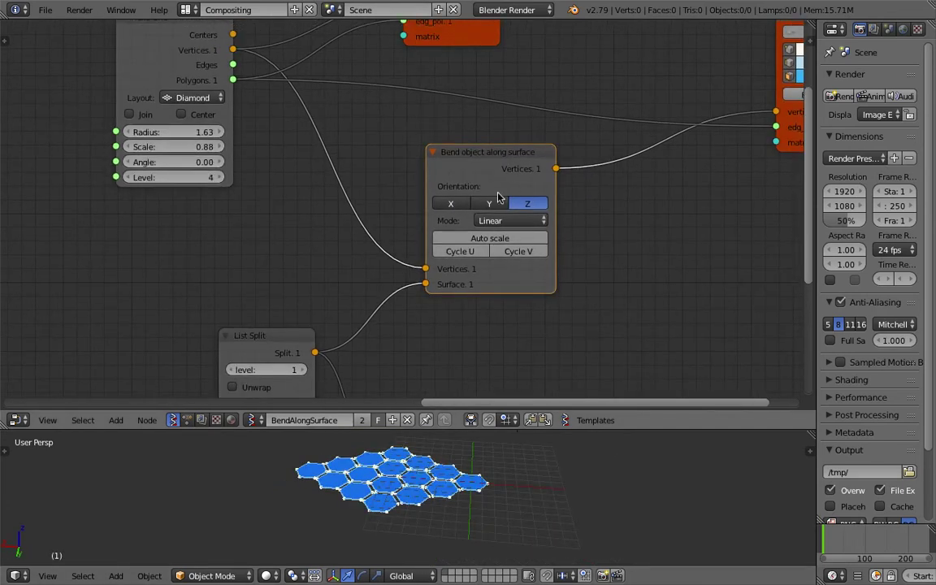
{"action": "mouse_move", "coordinate": [500, 183]}
{"action": "middle_mouse_down"}
{"action": "mouse_move", "coordinate": [480, 177]}
{"action": "mouse_move", "coordinate": [509, 165]}
{"action": "mouse_move", "coordinate": [352, 197]}
{"action": "middle_mouse_up"}
{"action": "scroll", "coordinate": [533, 163], "scroll_direction": "down", "scroll_amount": 1}
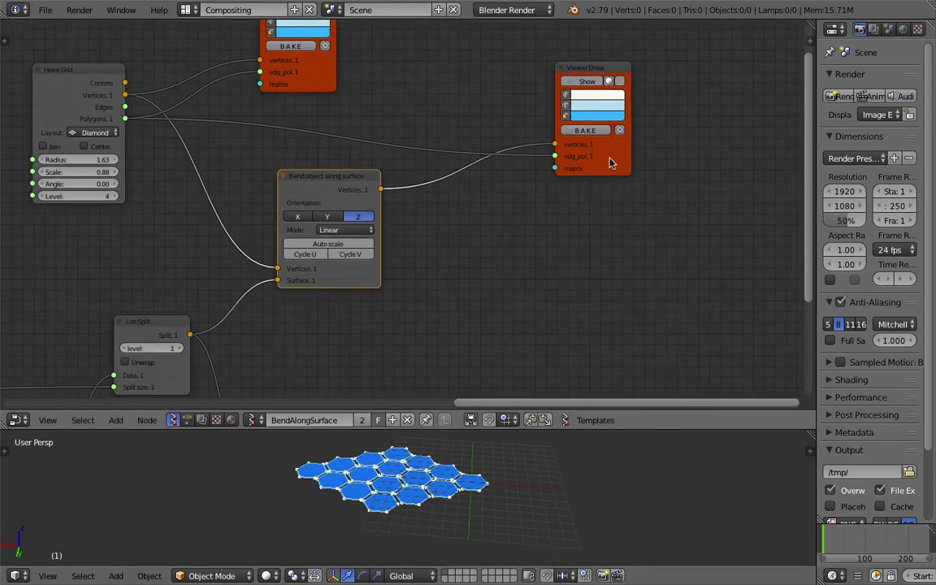
{"action": "left_click_drag", "start_coordinate": [610, 163], "coordinate": [578, 152]}
- Move the Vector P Field and integer nodes closer to the rest of the node tree
{"action": "middle_click_drag", "start_coordinate": [471, 179], "coordinate": [673, 218]}
{"action": "middle_click_drag", "start_coordinate": [501, 142], "coordinate": [484, 190]}
{"action": "scroll", "coordinate": [488, 93], "scroll_direction": "up", "scroll_amount": 3}
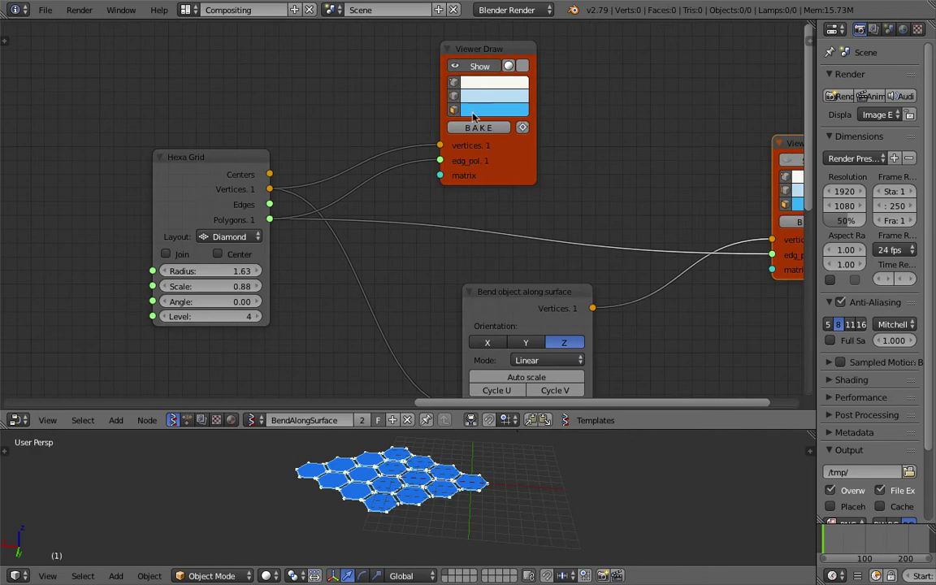
{"action": "scroll", "coordinate": [474, 117], "scroll_direction": "down", "scroll_amount": 6}
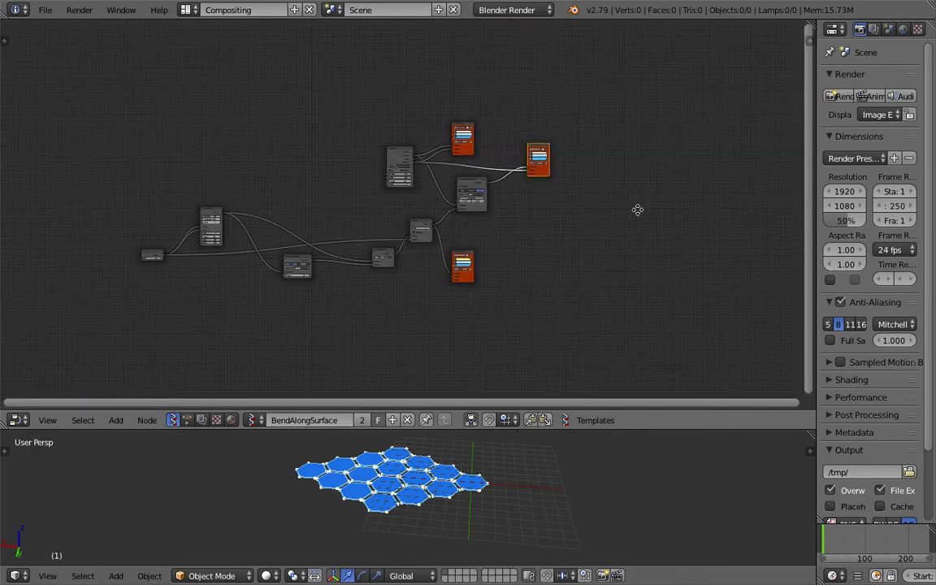
{"action": "middle_click_drag", "start_coordinate": [637, 209], "coordinate": [749, 196]}
{"action": "scroll", "coordinate": [406, 231], "scroll_direction": "up", "scroll_amount": 3}
{"action": "left_click_drag", "start_coordinate": [258, 197], "coordinate": [300, 192]}
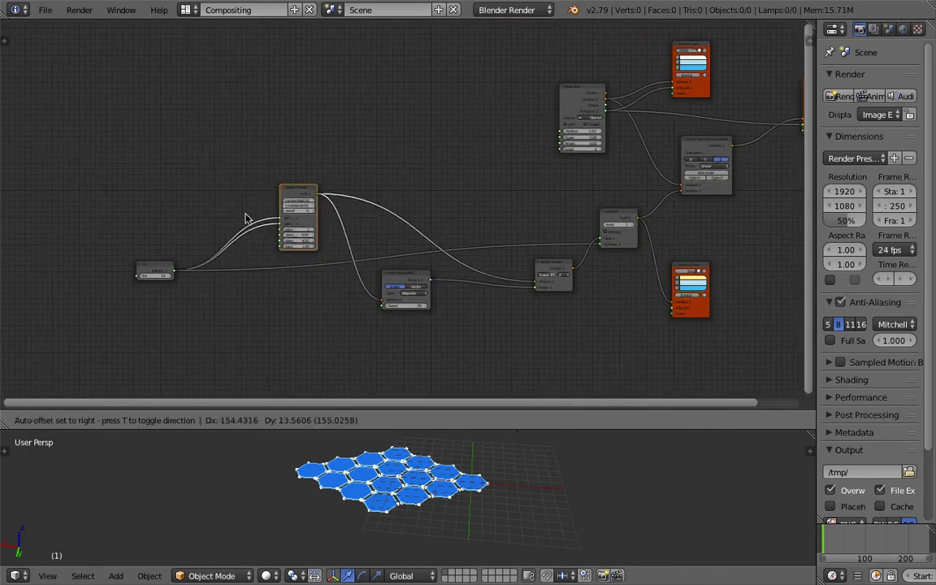
{"action": "left_click_drag", "start_coordinate": [159, 265], "coordinate": [244, 274]}
- Reposition the Hexa Grid node slightly nearer to its connected Viewer Draw node
{"action": "scroll", "coordinate": [416, 189], "scroll_direction": "up", "scroll_amount": 4}
{"action": "mouse_move", "coordinate": [571, 134]}
{"action": "middle_mouse_down"}
{"action": "mouse_move", "coordinate": [416, 189]}
{"action": "mouse_move", "coordinate": [373, 242]}
{"action": "middle_mouse_up"}
{"action": "scroll", "coordinate": [390, 222], "scroll_direction": "up", "scroll_amount": 1}
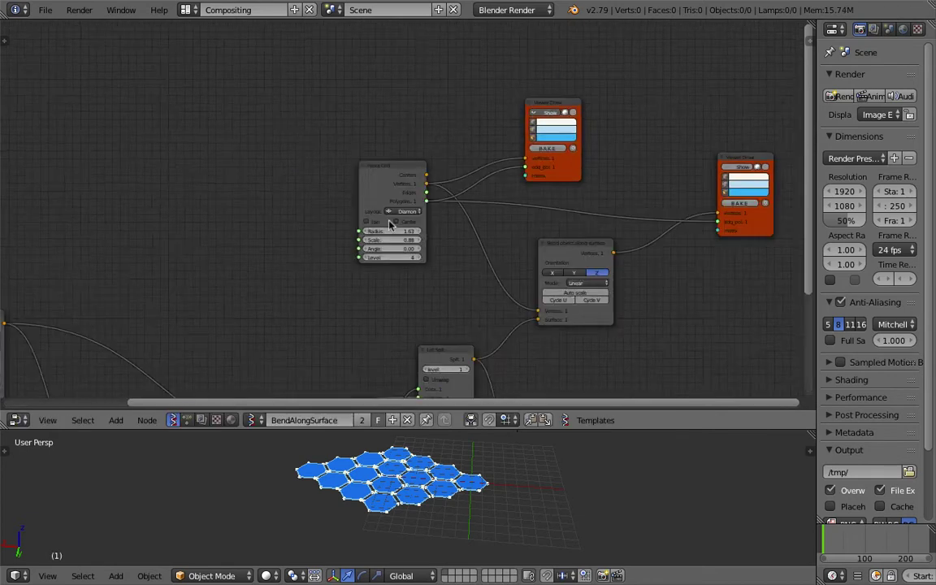
{"action": "middle_click_drag", "start_coordinate": [521, 201], "coordinate": [411, 187]}
{"action": "scroll", "coordinate": [412, 188], "scroll_direction": "up", "scroll_amount": 7}
{"action": "middle_click_drag", "start_coordinate": [463, 65], "coordinate": [461, 177]}
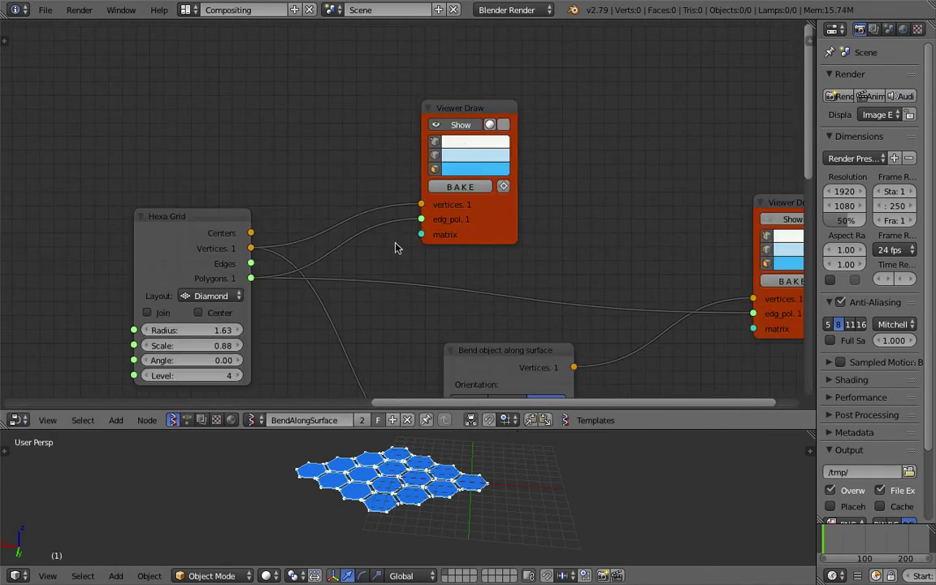
{"action": "middle_click_drag", "start_coordinate": [396, 248], "coordinate": [444, 189]}
{"action": "left_click_drag", "start_coordinate": [248, 165], "coordinate": [261, 150]}
- Try level 3 on the Hexa Grid node and restore level 4
{"action": "middle_click_drag", "start_coordinate": [422, 495], "coordinate": [505, 517]}
{"action": "middle_click_drag", "start_coordinate": [231, 303], "coordinate": [243, 286]}
{"action": "left_click", "coordinate": [220, 285]}
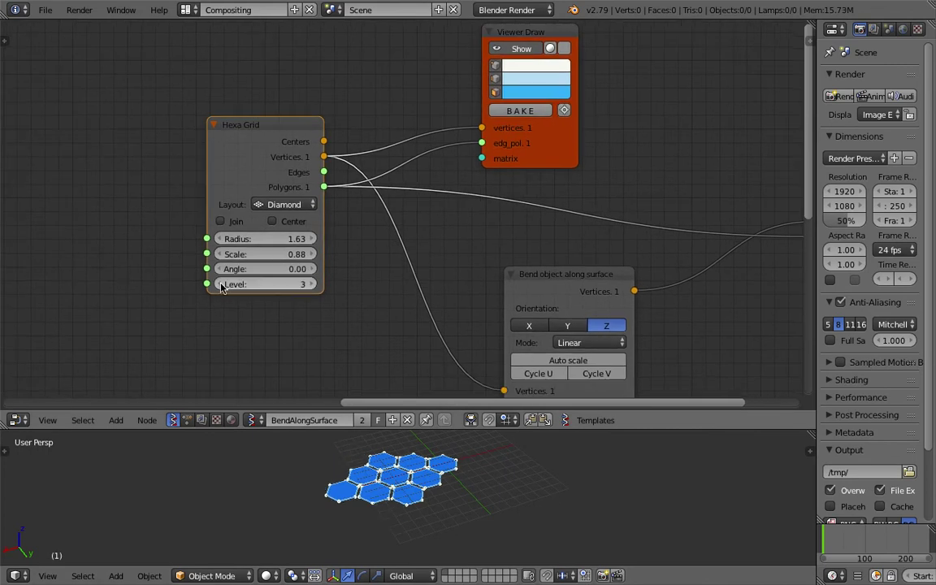
{"action": "left_click", "coordinate": [312, 284]}
- Try the Triangle and Rectangle layouts on the Hexa Grid node and return it to Diamond
{"action": "left_click", "coordinate": [284, 205]}
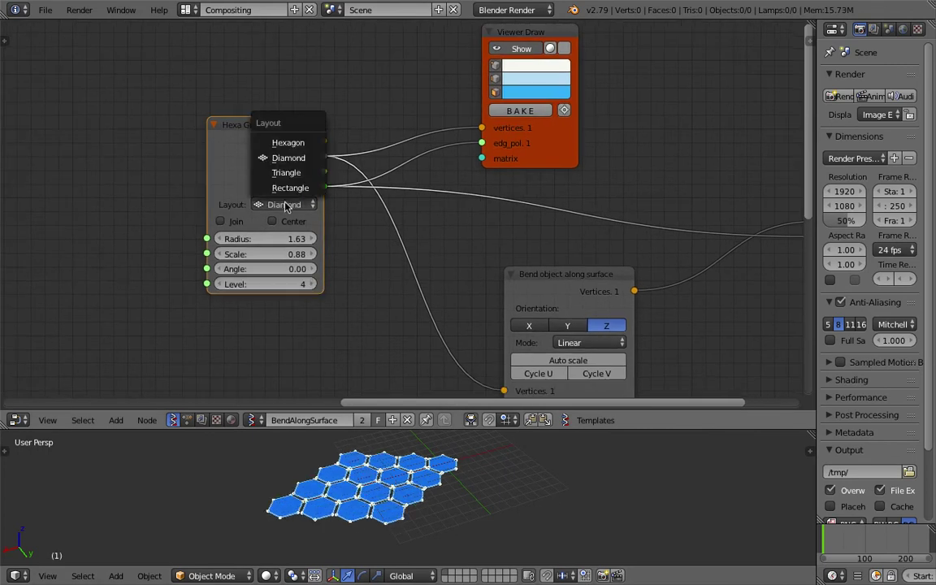
{"action": "left_click", "coordinate": [286, 173]}
{"action": "left_click", "coordinate": [288, 208]}
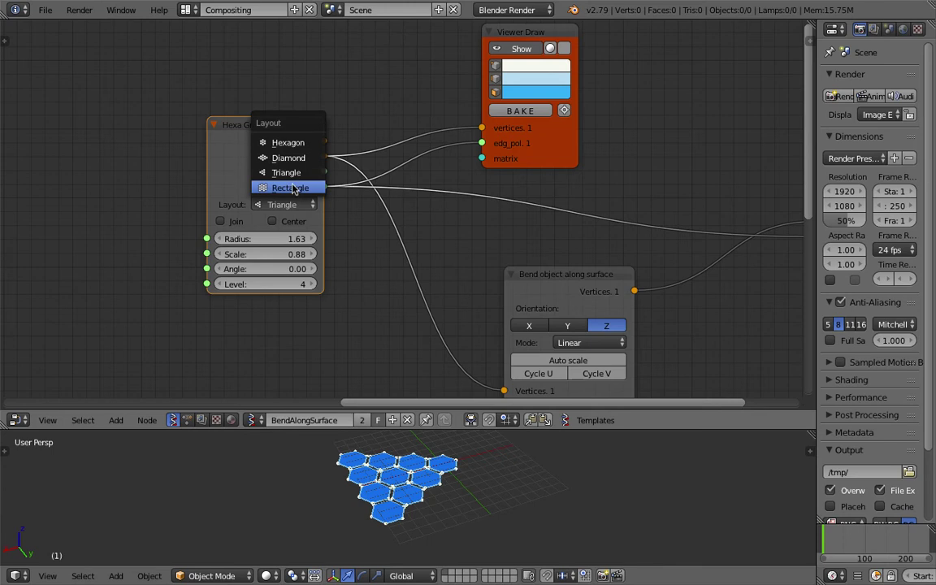
{"action": "left_click", "coordinate": [297, 186]}
{"action": "middle_click_drag", "start_coordinate": [459, 465], "coordinate": [520, 468]}
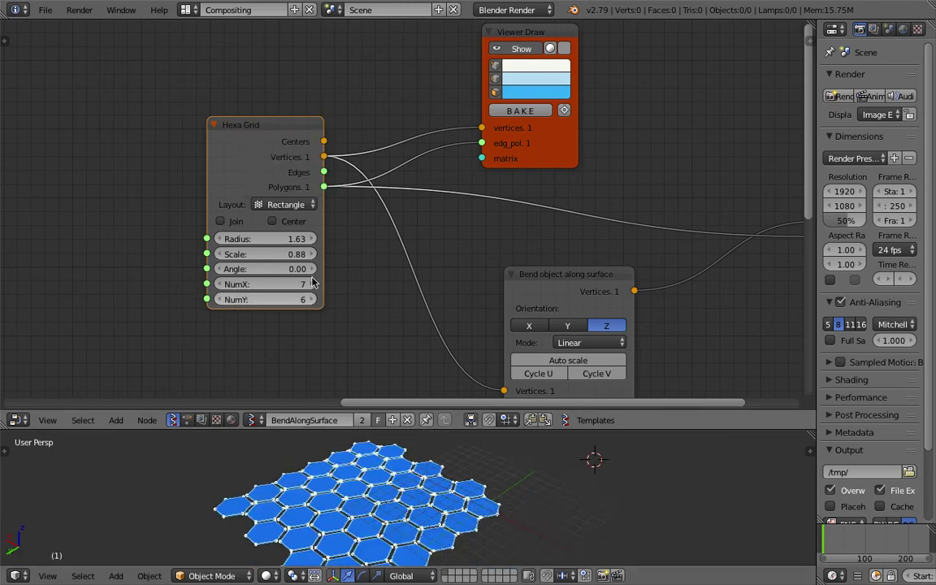
{"action": "left_click", "coordinate": [286, 205]}
{"action": "middle_click_drag", "start_coordinate": [414, 467], "coordinate": [507, 394]}
- Show the bent grid's Viewer Draw output and hide the Viewer Draw fed directly by the Hexa Grid vertices
{"action": "middle_click_drag", "start_coordinate": [501, 255], "coordinate": [390, 265]}
{"action": "left_click", "coordinate": [413, 62]}
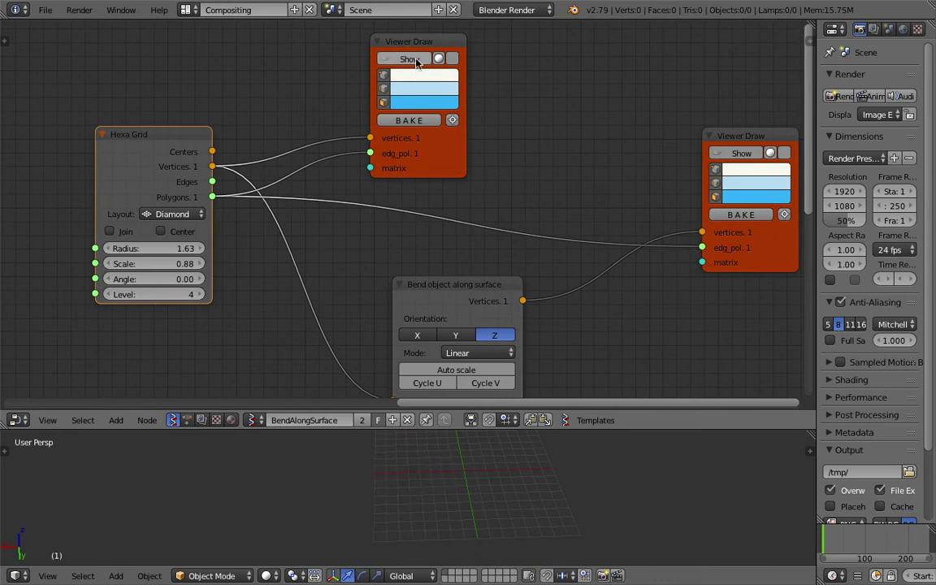
{"action": "left_click", "coordinate": [416, 62]}
{"action": "middle_click_drag", "start_coordinate": [513, 206], "coordinate": [424, 229]}
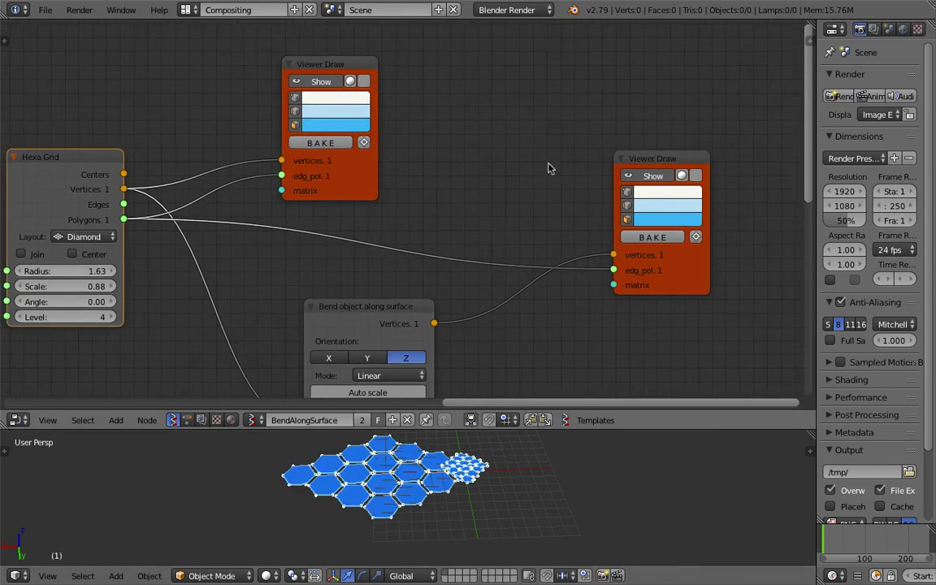
{"action": "left_click", "coordinate": [310, 82]}
{"action": "left_click", "coordinate": [309, 82]}
{"action": "left_click", "coordinate": [309, 81]}
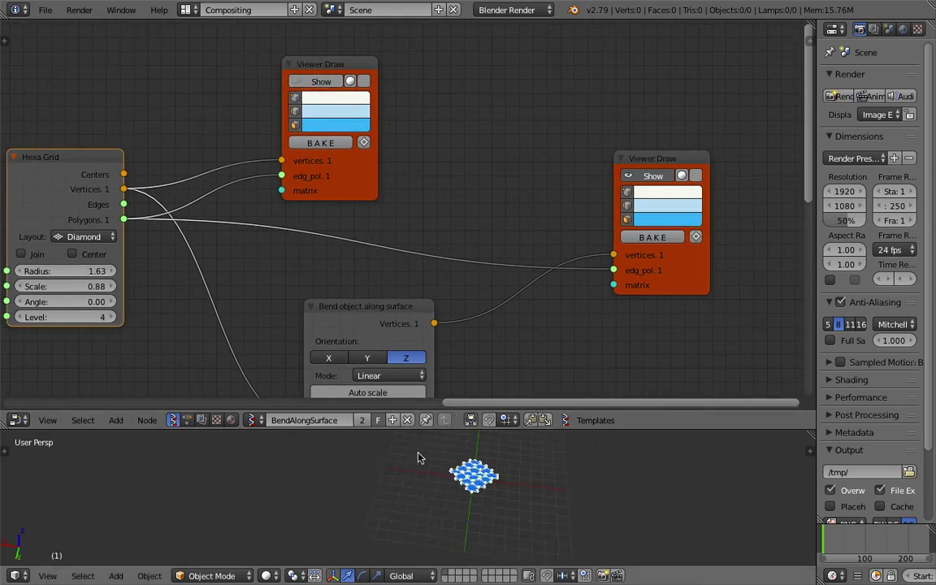
- Shift the Bend object along surface node slightly toward its Viewer Draw node and inspect the bent grid
{"action": "middle_click_drag", "start_coordinate": [540, 502], "coordinate": [546, 521]}
{"action": "middle_click_drag", "start_coordinate": [503, 336], "coordinate": [418, 236]}
{"action": "scroll", "coordinate": [323, 290], "scroll_direction": "up", "scroll_amount": 1}
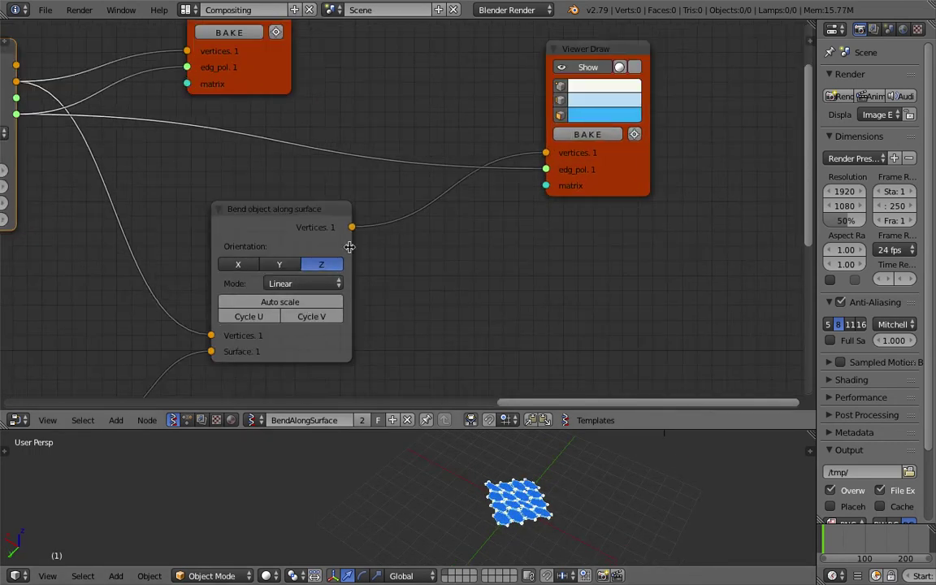
{"action": "left_click_drag", "start_coordinate": [349, 247], "coordinate": [365, 245]}
{"action": "middle_click_drag", "start_coordinate": [568, 473], "coordinate": [587, 457]}
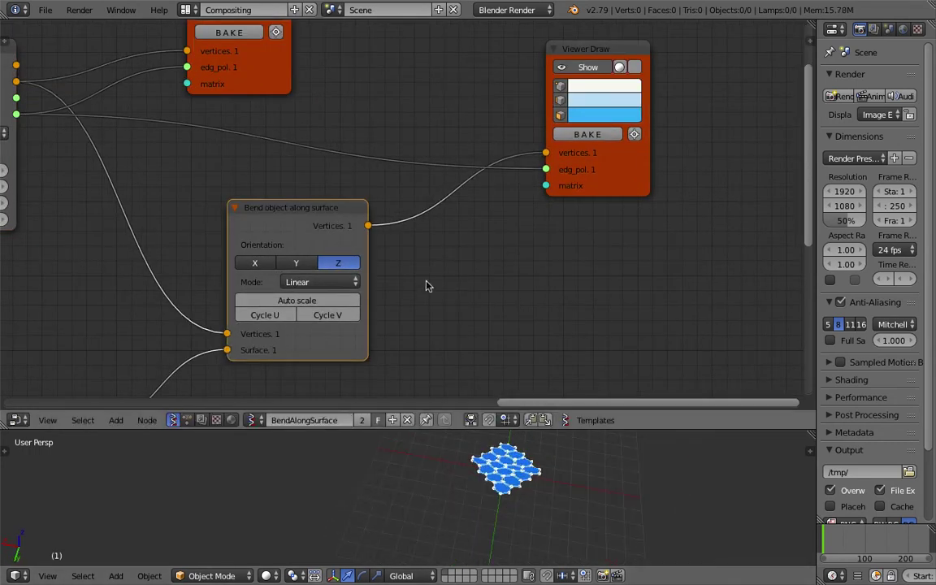
- Follow the surface branch back to its source nodes and show the surface points through the Viewer Draw connected to List Split
{"action": "middle_click_drag", "start_coordinate": [452, 293], "coordinate": [732, 178]}
{"action": "middle_click_drag", "start_coordinate": [190, 308], "coordinate": [528, 118]}
{"action": "middle_click_drag", "start_coordinate": [507, 179], "coordinate": [773, 163]}
{"action": "middle_click_drag", "start_coordinate": [286, 145], "coordinate": [370, 157]}
{"action": "middle_click_drag", "start_coordinate": [419, 442], "coordinate": [455, 472]}
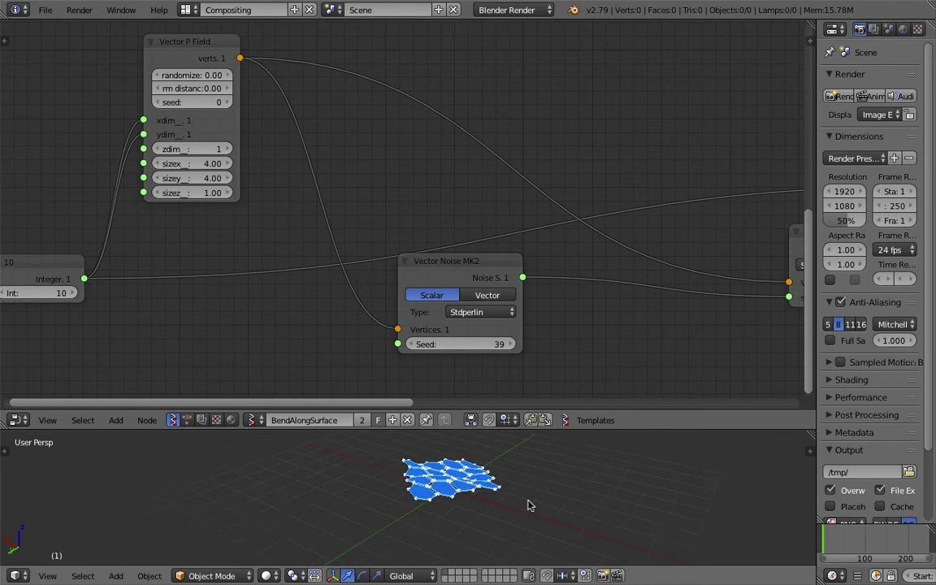
{"action": "scroll", "coordinate": [582, 316], "scroll_direction": "down", "scroll_amount": 1}
{"action": "middle_click_drag", "start_coordinate": [583, 316], "coordinate": [244, 267]}
{"action": "middle_click_drag", "start_coordinate": [619, 215], "coordinate": [376, 251]}
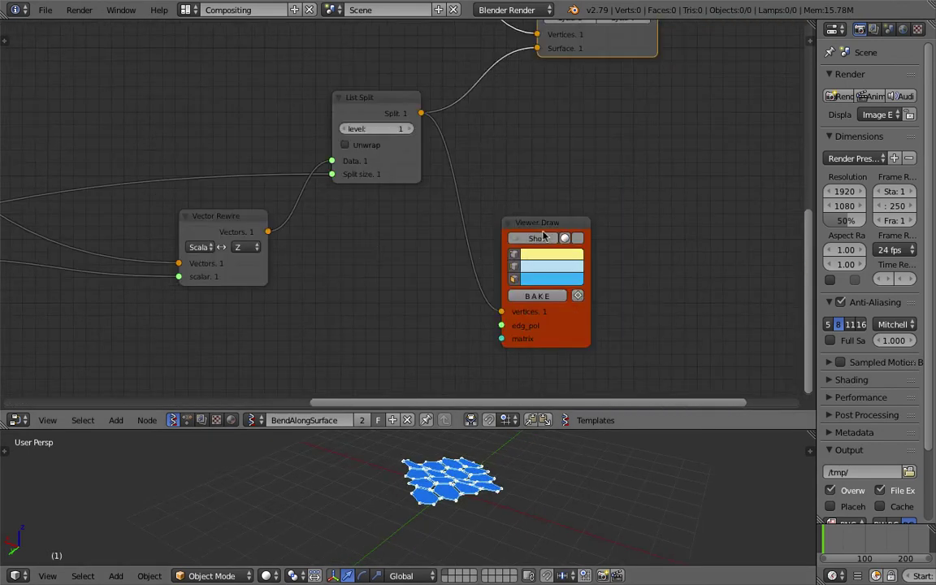
{"action": "middle_click_drag", "start_coordinate": [467, 463], "coordinate": [352, 438]}
- Try integer value 6 for the vector field dimensions and set it to 11
{"action": "middle_click_drag", "start_coordinate": [173, 193], "coordinate": [512, 146]}
{"action": "mouse_move", "coordinate": [260, 180]}
{"action": "middle_mouse_down"}
{"action": "mouse_move", "coordinate": [401, 172]}
{"action": "mouse_move", "coordinate": [607, 181]}
{"action": "middle_mouse_up"}
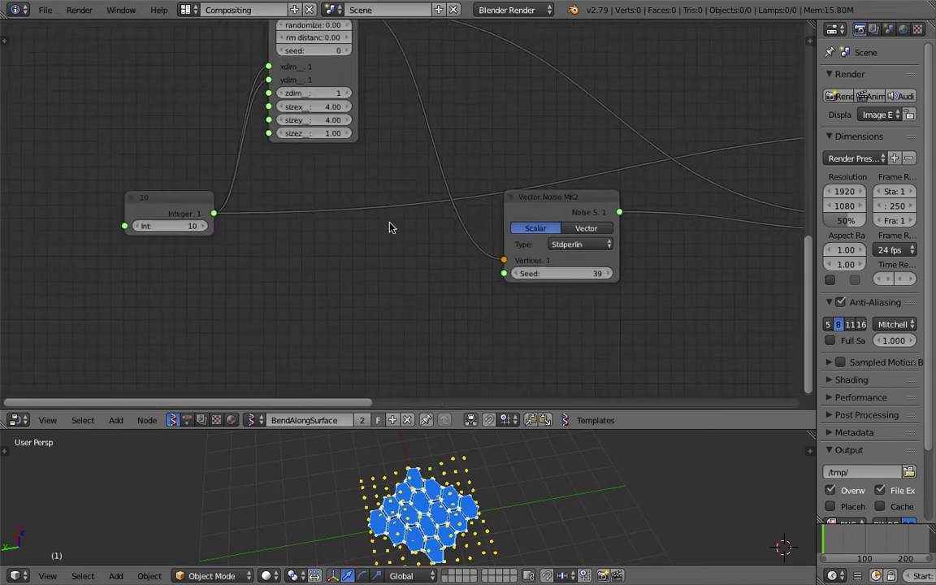
{"action": "middle_click_drag", "start_coordinate": [256, 257], "coordinate": [325, 248]}
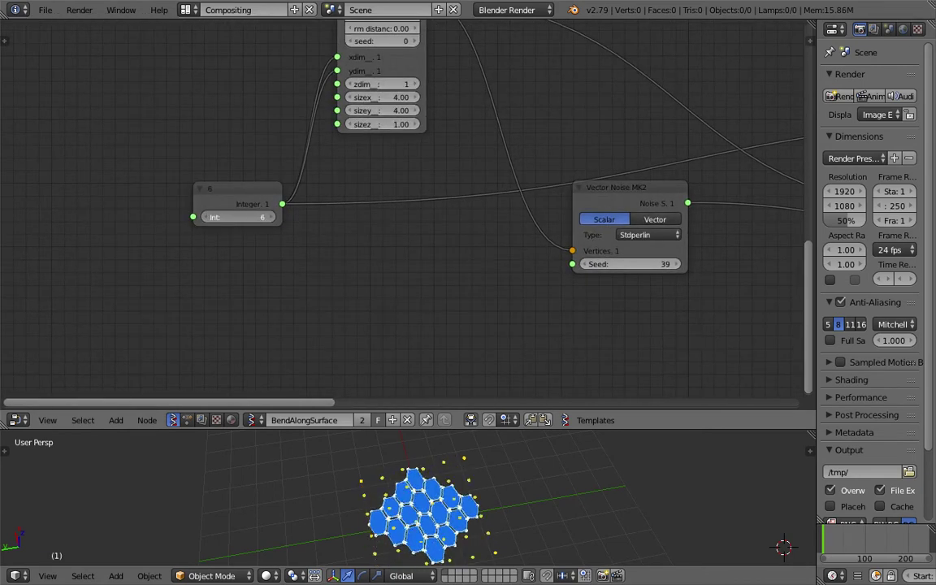
{"action": "left_click_drag", "start_coordinate": [238, 217], "coordinate": [189, 217]}
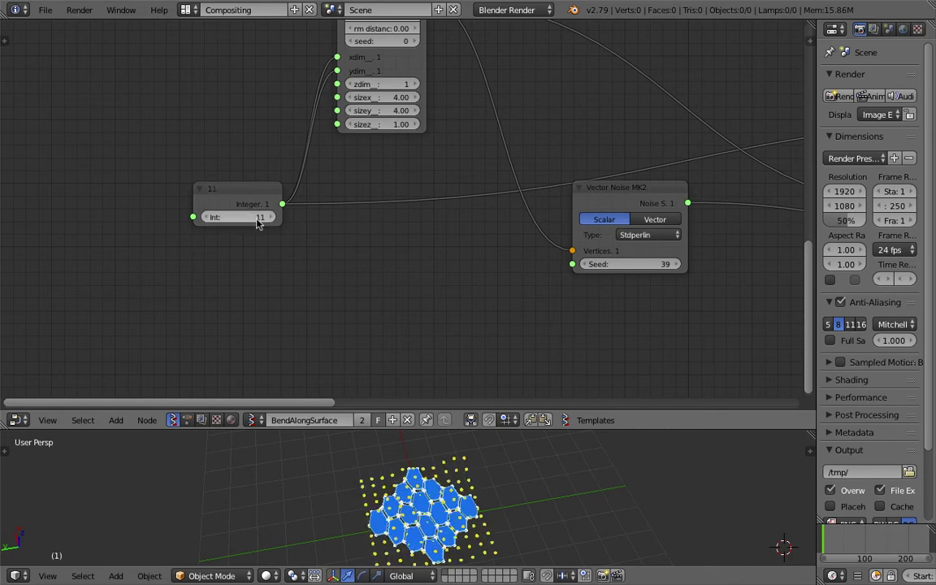
- Enlarge the 3D view and frame the bent hexagons with the surface points
{"action": "middle_click_drag", "start_coordinate": [569, 520], "coordinate": [522, 487]}
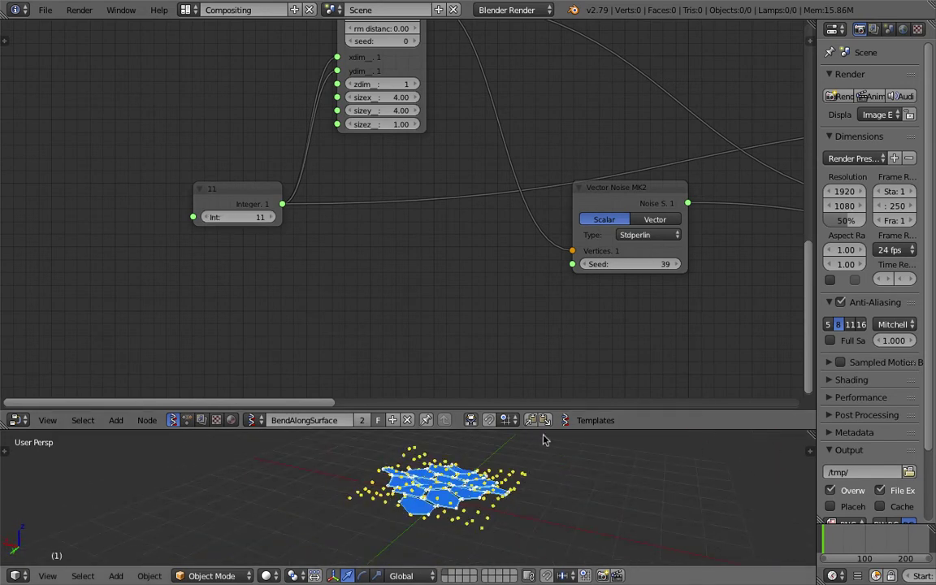
{"action": "left_click_drag", "start_coordinate": [542, 429], "coordinate": [542, 359]}
{"action": "middle_click_drag", "start_coordinate": [511, 429], "coordinate": [516, 492]}
- Set the Vector P Field node's seed to 15
{"action": "scroll", "coordinate": [431, 226], "scroll_direction": "down", "scroll_amount": 2}
{"action": "middle_click_drag", "start_coordinate": [466, 141], "coordinate": [395, 258]}
{"action": "scroll", "coordinate": [326, 169], "scroll_direction": "up", "scroll_amount": 1}
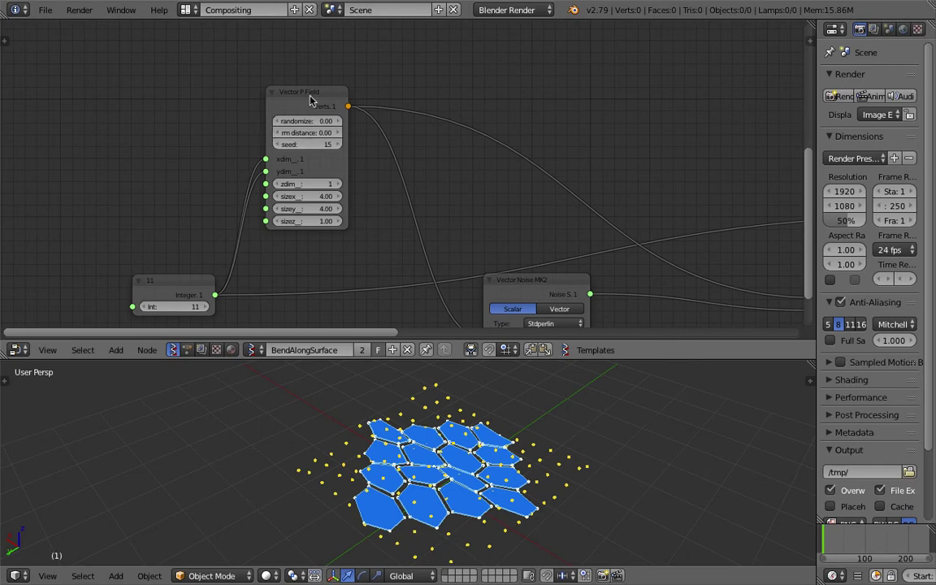
{"action": "left_click_drag", "start_coordinate": [310, 99], "coordinate": [304, 97]}
{"action": "left_click", "coordinate": [465, 190]}
- Change the Vector Noise MK2 node's seed to vary the surface shape
{"action": "middle_click_drag", "start_coordinate": [493, 204], "coordinate": [392, 119]}
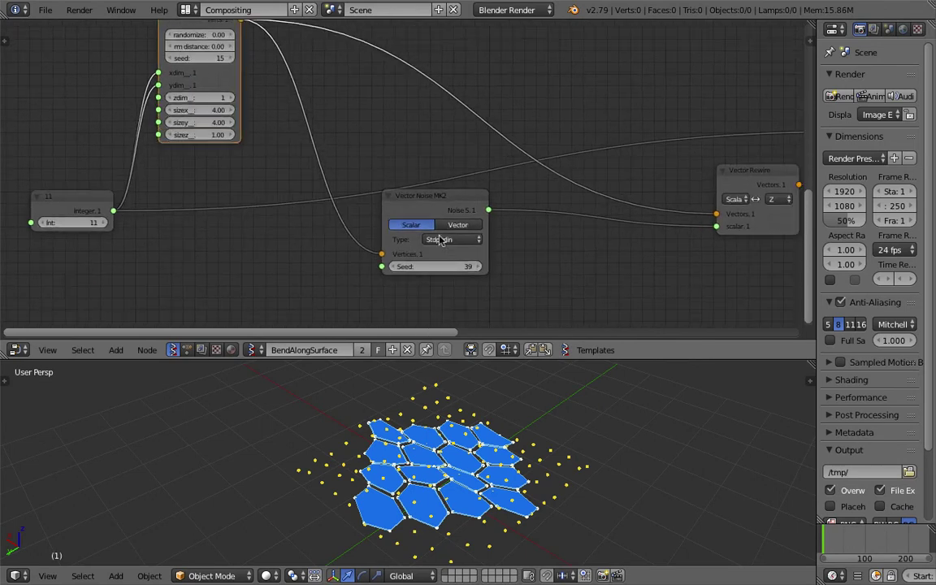
{"action": "left_click_drag", "start_coordinate": [436, 267], "coordinate": [510, 266]}
{"action": "middle_click_drag", "start_coordinate": [524, 484], "coordinate": [524, 461]}
- Try level 6 on the Hexa Grid node and set its level to 5
{"action": "middle_click_drag", "start_coordinate": [536, 191], "coordinate": [25, 375]}
{"action": "middle_click_drag", "start_coordinate": [479, 215], "coordinate": [371, 255]}
{"action": "middle_click_drag", "start_coordinate": [471, 479], "coordinate": [495, 499]}
{"action": "middle_click_drag", "start_coordinate": [319, 143], "coordinate": [374, 180]}
{"action": "scroll", "coordinate": [373, 179], "scroll_direction": "up", "scroll_amount": 3}
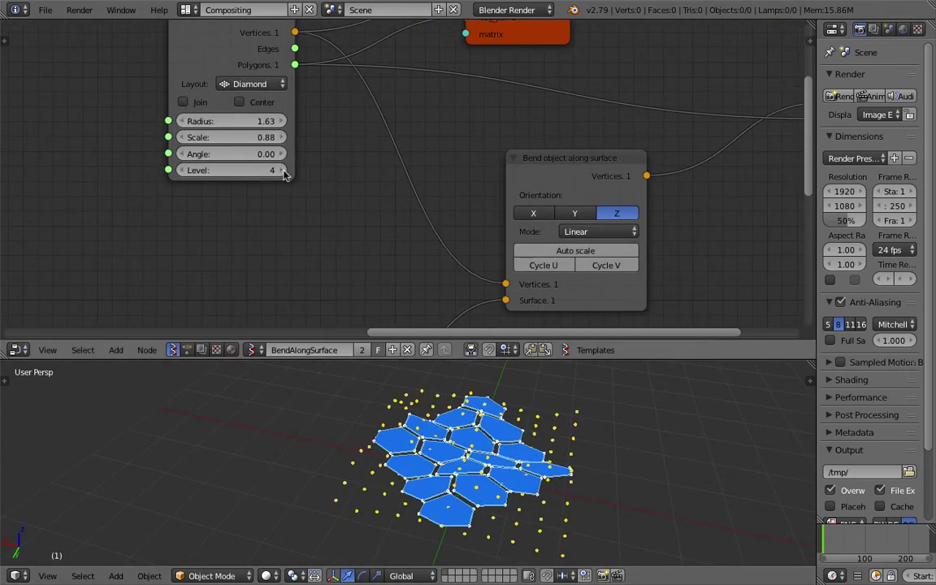
{"action": "left_click", "coordinate": [282, 171]}
{"action": "left_click", "coordinate": [282, 171]}
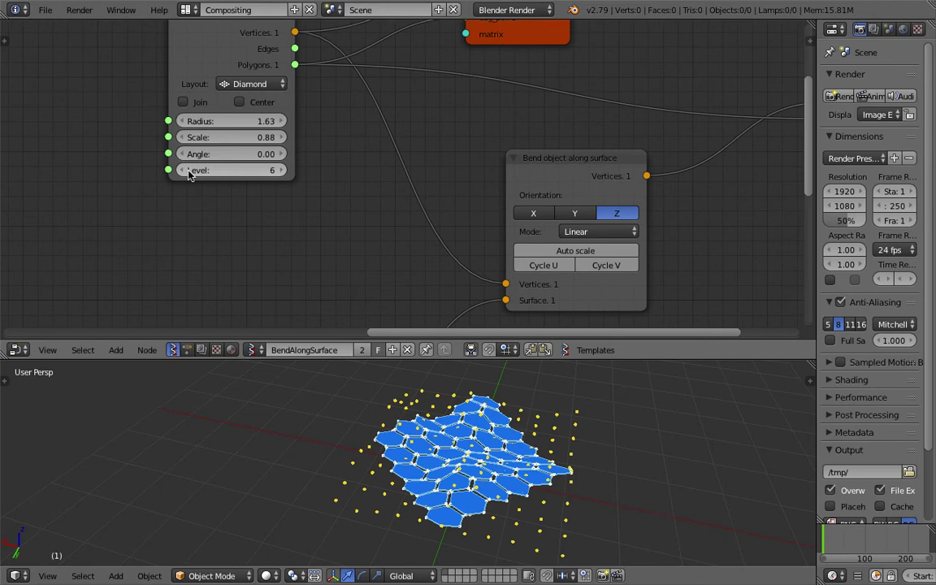
{"action": "middle_click_drag", "start_coordinate": [430, 176], "coordinate": [392, 231]}
- Select the Bend object along surface node and examine its orientation, mode and scaling options up close
{"action": "scroll", "coordinate": [400, 213], "scroll_direction": "down", "scroll_amount": 6}
{"action": "middle_click_drag", "start_coordinate": [408, 196], "coordinate": [344, 163]}
{"action": "scroll", "coordinate": [420, 180], "scroll_direction": "up", "scroll_amount": 6}
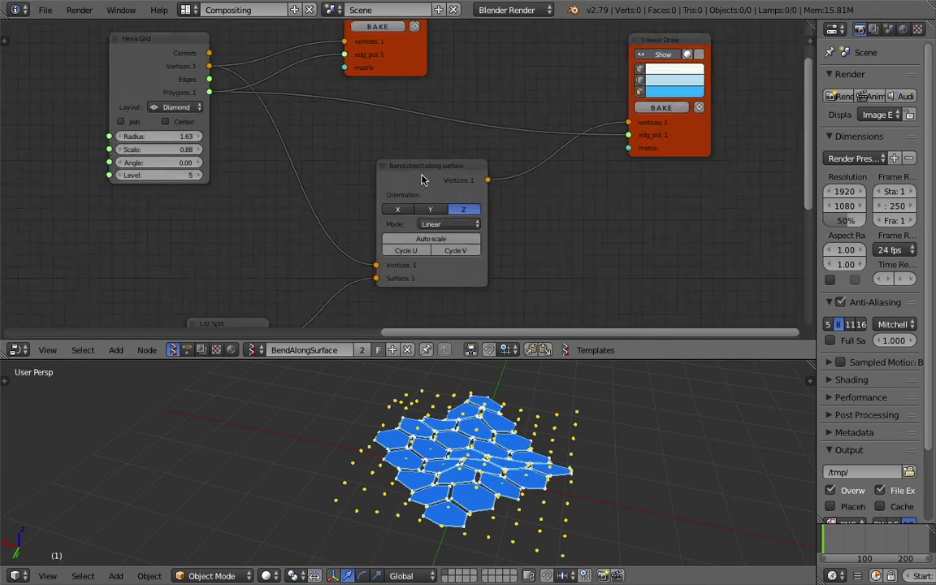
{"action": "middle_click_drag", "start_coordinate": [429, 165], "coordinate": [433, 134]}
{"action": "scroll", "coordinate": [433, 132], "scroll_direction": "up", "scroll_amount": 1}
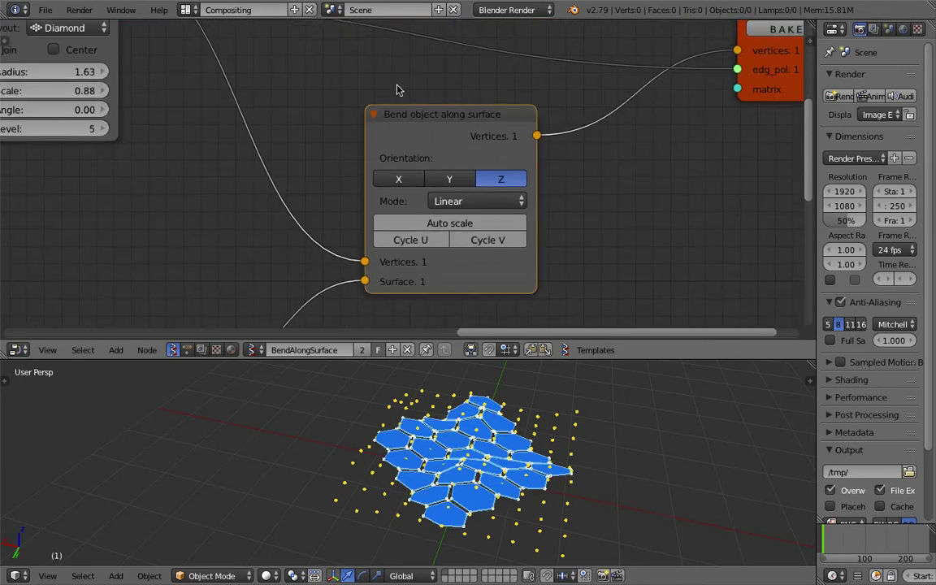
{"action": "middle_click_drag", "start_coordinate": [462, 154], "coordinate": [453, 140]}
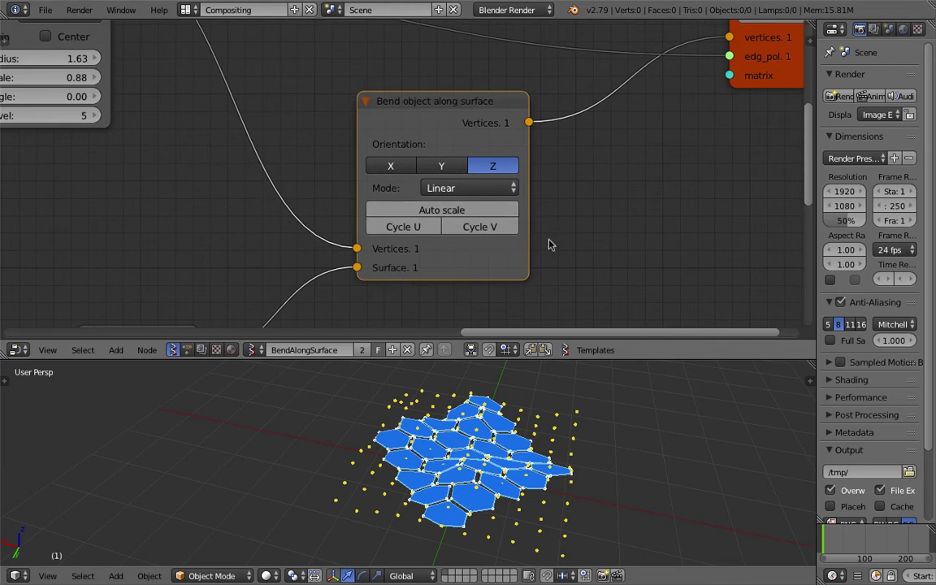
- Select the List Split node and trace the noise and point nodes that feed the bend's Surface input
{"action": "scroll", "coordinate": [407, 145], "scroll_direction": "down", "scroll_amount": 3}
{"action": "middle_click_drag", "start_coordinate": [334, 217], "coordinate": [433, 123]}
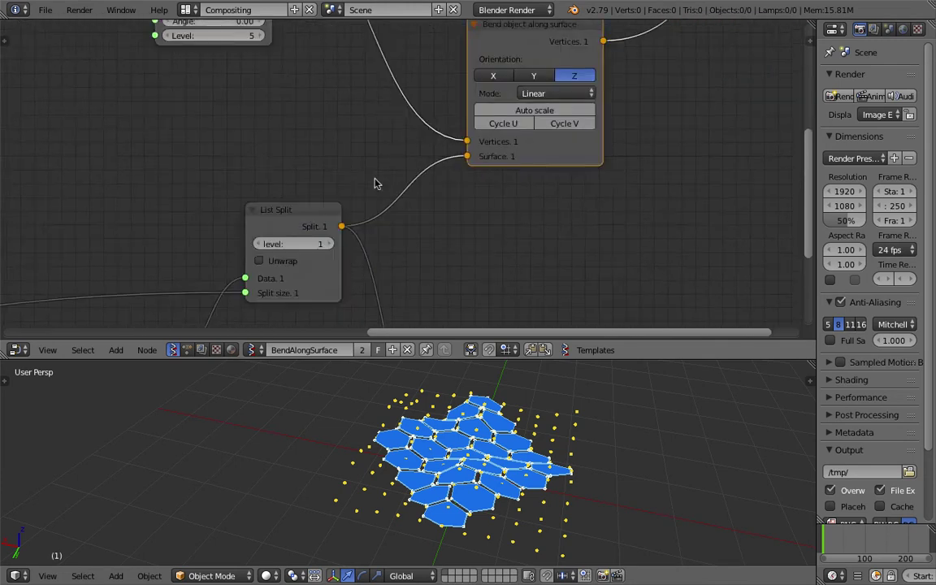
{"action": "middle_click_drag", "start_coordinate": [371, 185], "coordinate": [394, 143]}
{"action": "left_click_drag", "start_coordinate": [337, 168], "coordinate": [334, 157]}
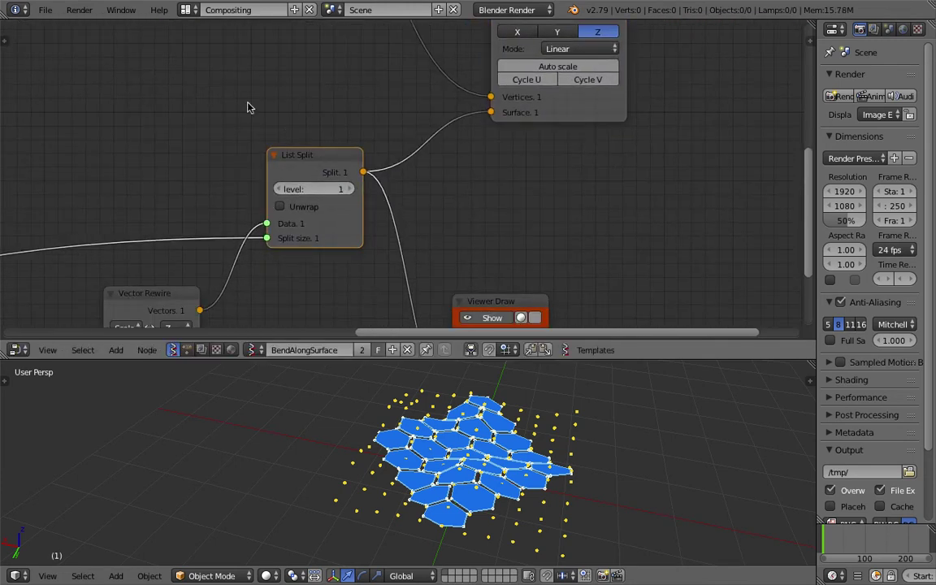
{"action": "scroll", "coordinate": [285, 176], "scroll_direction": "down", "scroll_amount": 1}
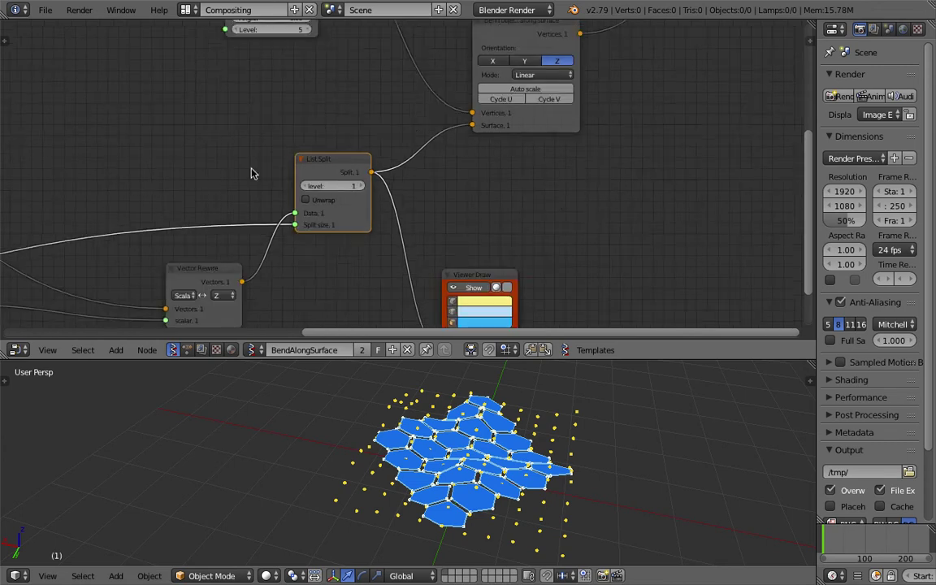
{"action": "middle_click_drag", "start_coordinate": [138, 156], "coordinate": [374, 118]}
{"action": "scroll", "coordinate": [325, 163], "scroll_direction": "down", "scroll_amount": 2}
{"action": "middle_click_drag", "start_coordinate": [271, 198], "coordinate": [345, 198]}
{"action": "middle_click_drag", "start_coordinate": [362, 159], "coordinate": [349, 167]}
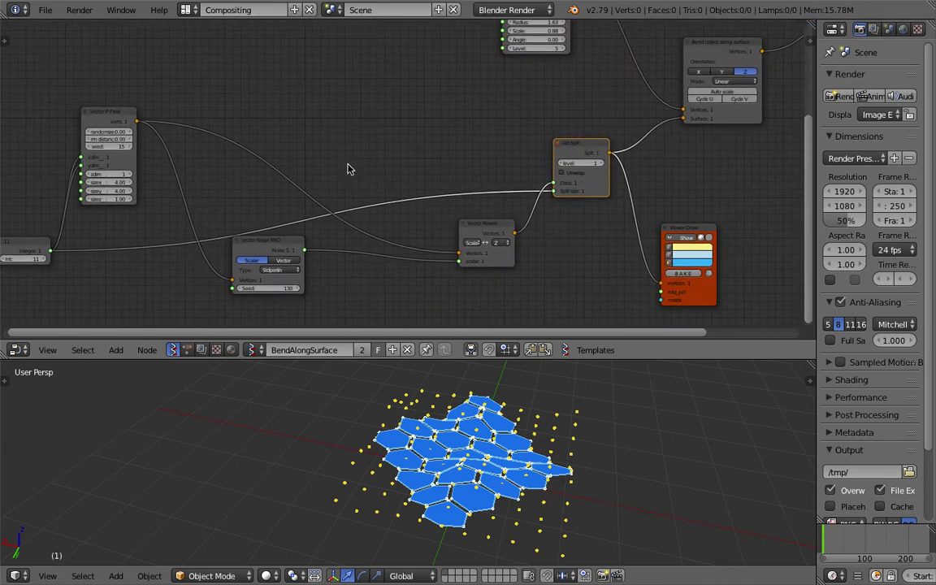
- Save the project under the incremented file name bend_along_surface_008.blend
{"action": "left_click", "coordinate": [45, 9]}
{"action": "left_click", "coordinate": [104, 136]}
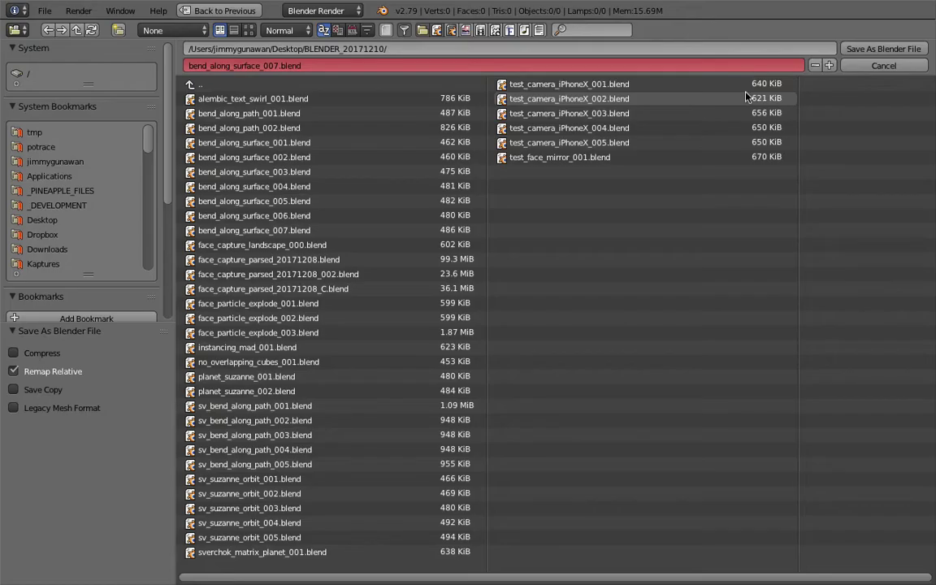
{"action": "left_click", "coordinate": [748, 65]}
{"action": "left_click", "coordinate": [873, 46]}
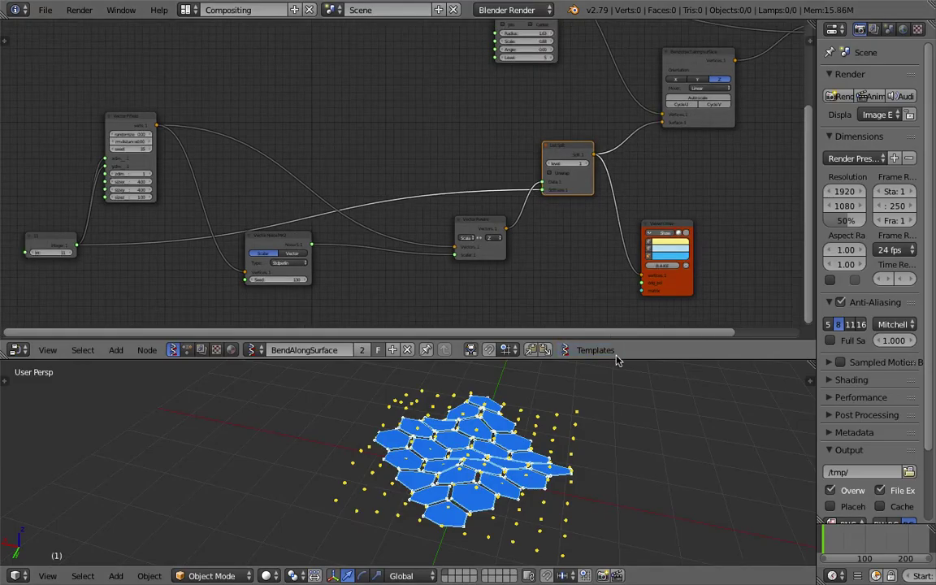
- Enlarge the node editor area and hide the preview of the Viewer Draw node that shows the bent grid
{"action": "left_click_drag", "start_coordinate": [618, 358], "coordinate": [633, 431]}
{"action": "middle_click_drag", "start_coordinate": [620, 126], "coordinate": [423, 268]}
{"action": "scroll", "coordinate": [413, 285], "scroll_direction": "up", "scroll_amount": 3}
{"action": "scroll", "coordinate": [514, 159], "scroll_direction": "up", "scroll_amount": 4}
{"action": "left_click", "coordinate": [767, 181]}
- Preview the unbent hexagonal grid through the Hexa Grid's Viewer Draw node, and hide that preview again
{"action": "middle_click_drag", "start_coordinate": [355, 166], "coordinate": [391, 192]}
{"action": "scroll", "coordinate": [391, 192], "scroll_direction": "up", "scroll_amount": 2}
{"action": "middle_click_drag", "start_coordinate": [457, 136], "coordinate": [468, 123]}
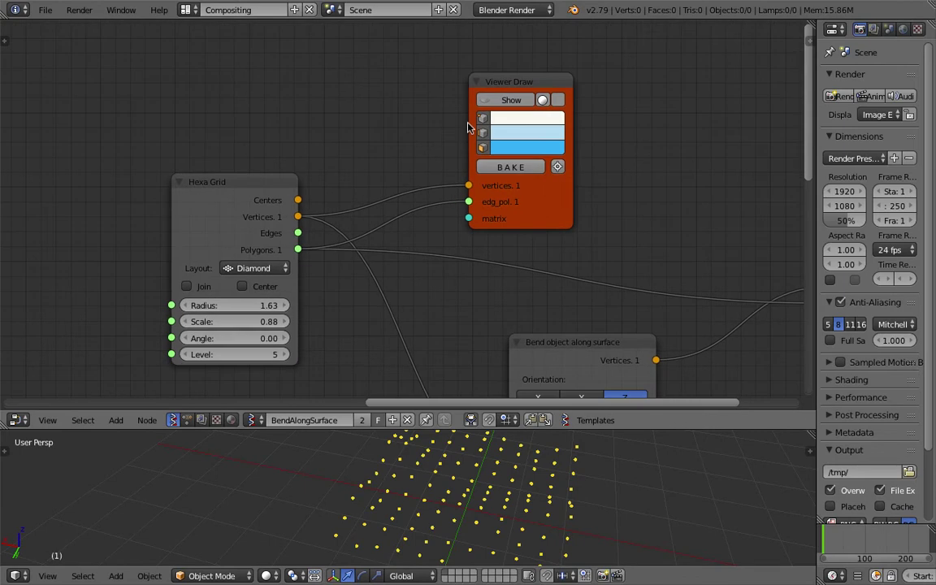
{"action": "left_click", "coordinate": [484, 99]}
{"action": "scroll", "coordinate": [439, 475], "scroll_direction": "down", "scroll_amount": 5}
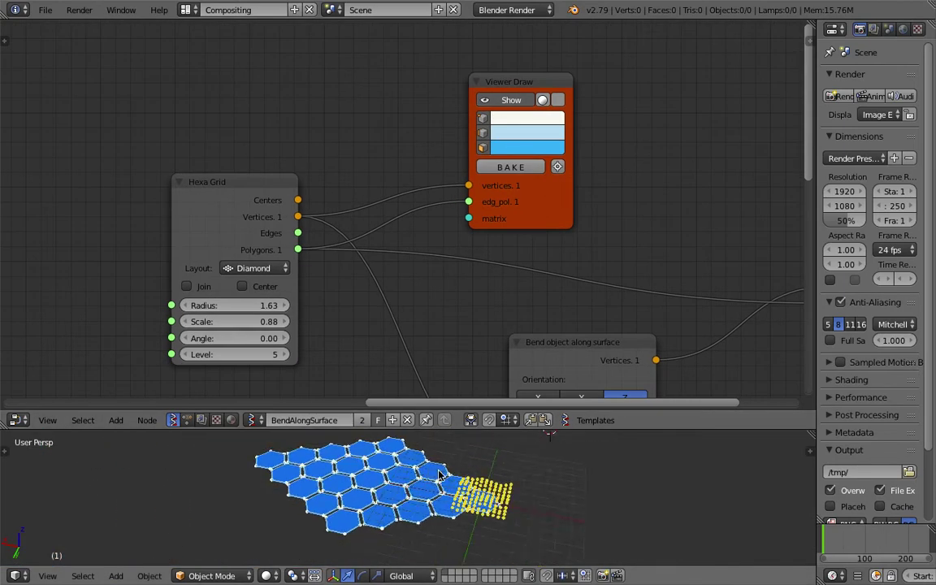
{"action": "middle_click_drag", "start_coordinate": [439, 476], "coordinate": [258, 479]}
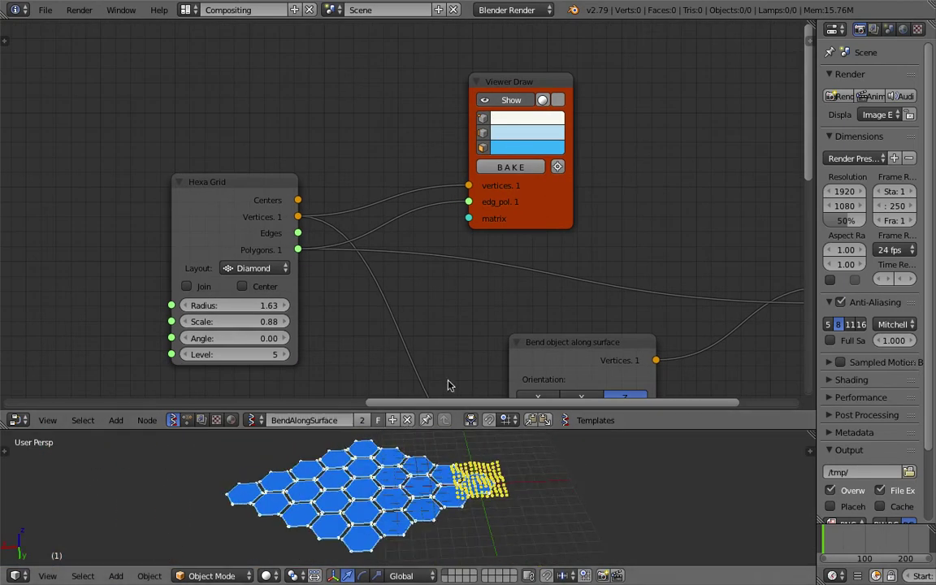
{"action": "middle_click_drag", "start_coordinate": [408, 247], "coordinate": [406, 212]}
{"action": "middle_click_drag", "start_coordinate": [350, 195], "coordinate": [344, 182]}
{"action": "mouse_move", "coordinate": [479, 445]}
{"action": "middle_mouse_down"}
{"action": "mouse_move", "coordinate": [451, 538]}
{"action": "mouse_move", "coordinate": [463, 472]}
{"action": "middle_mouse_up"}
{"action": "left_click", "coordinate": [497, 54]}
{"action": "scroll", "coordinate": [468, 318], "scroll_direction": "down", "scroll_amount": 4}
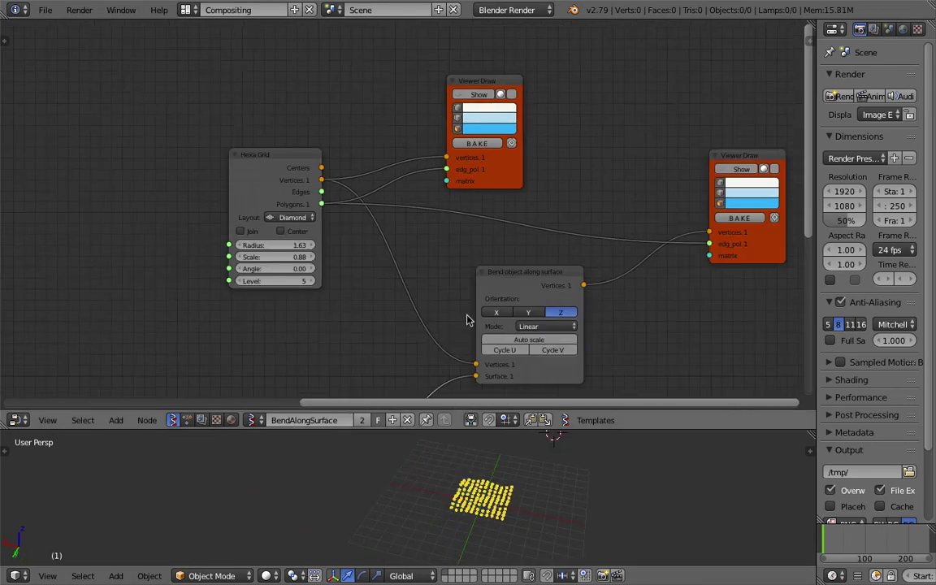
- Inspect the surface points and trace their branch from List Split back to the Vector P Field node
{"action": "middle_click_drag", "start_coordinate": [468, 318], "coordinate": [449, 180]}
{"action": "middle_click_drag", "start_coordinate": [528, 510], "coordinate": [491, 520]}
{"action": "scroll", "coordinate": [491, 520], "scroll_direction": "up", "scroll_amount": 4}
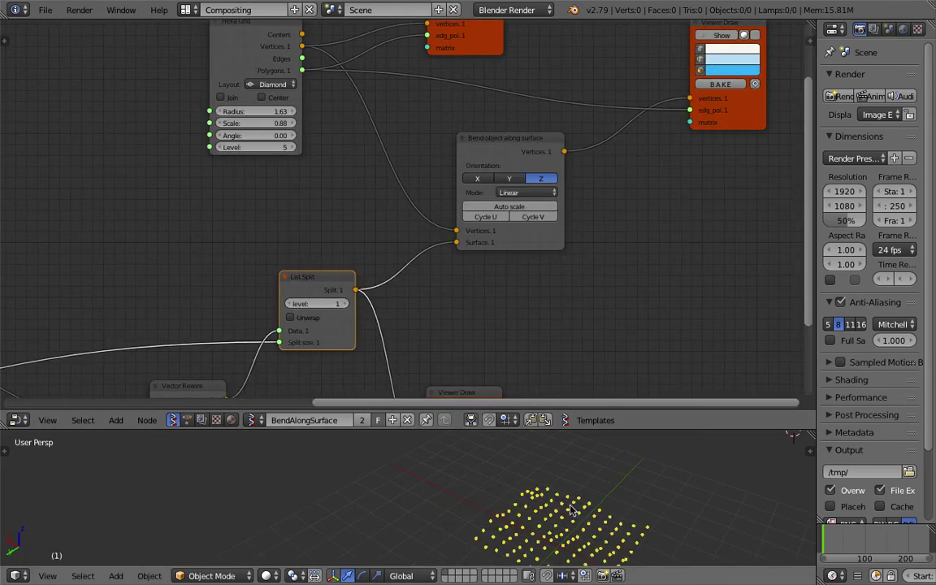
{"action": "mouse_move", "coordinate": [455, 268]}
{"action": "middle_mouse_down"}
{"action": "mouse_move", "coordinate": [528, 102]}
{"action": "mouse_move", "coordinate": [529, 111]}
{"action": "middle_mouse_up"}
{"action": "left_click_drag", "start_coordinate": [579, 217], "coordinate": [561, 232]}
{"action": "left_click_drag", "start_coordinate": [296, 219], "coordinate": [251, 236]}
{"action": "mouse_move", "coordinate": [271, 231]}
{"action": "middle_mouse_down"}
{"action": "mouse_move", "coordinate": [429, 205]}
{"action": "mouse_move", "coordinate": [529, 243]}
{"action": "middle_mouse_up"}
{"action": "middle_click_drag", "start_coordinate": [109, 170], "coordinate": [222, 191]}
{"action": "left_click_drag", "start_coordinate": [161, 90], "coordinate": [208, 87]}
{"action": "scroll", "coordinate": [197, 105], "scroll_direction": "down", "scroll_amount": 1}
{"action": "middle_click_drag", "start_coordinate": [409, 154], "coordinate": [322, 167]}
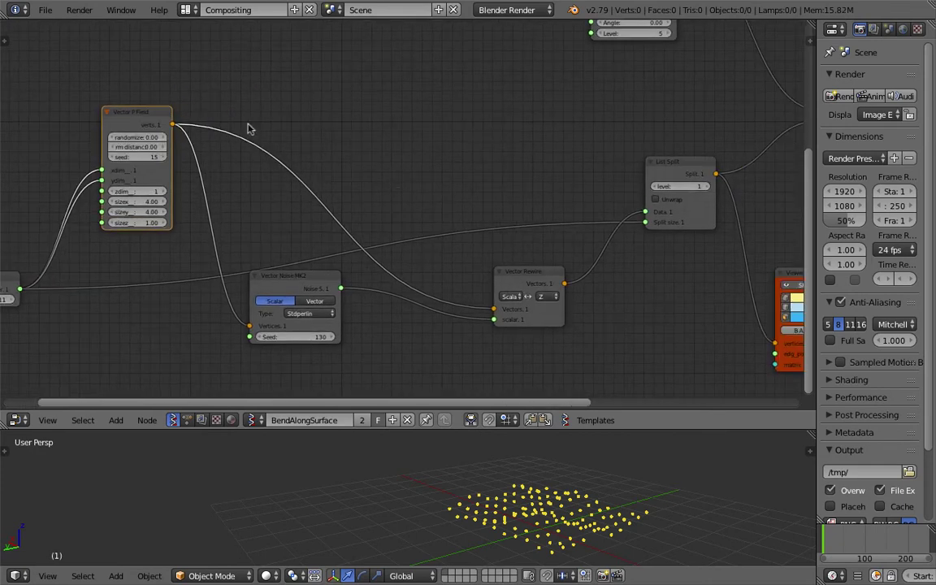
- Add a Viewer Draw node beside Vector P Field and connect the verts output to its vertices input
{"action": "scroll", "coordinate": [167, 116], "scroll_direction": "down", "scroll_amount": 1}
{"action": "middle_click_drag", "start_coordinate": [167, 115], "coordinate": [200, 124]}
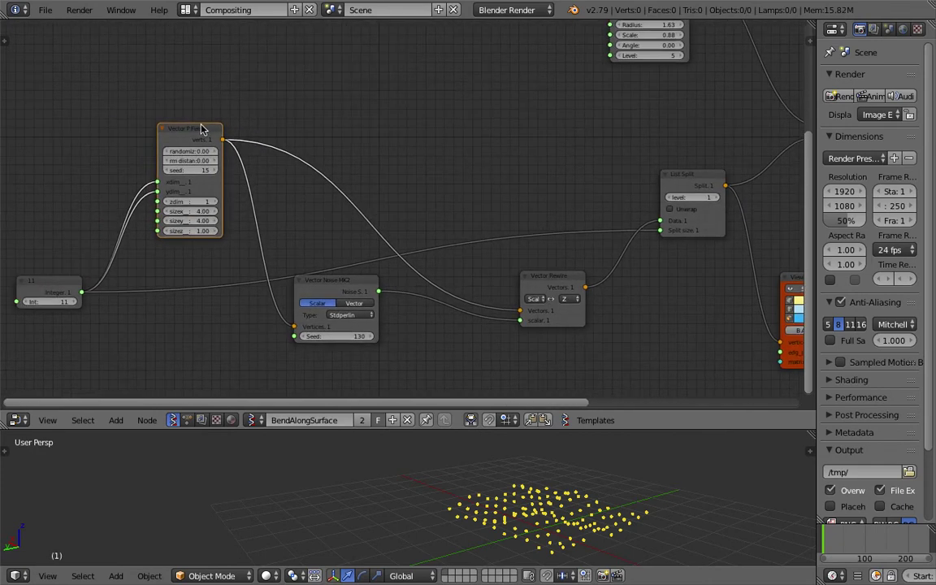
{"action": "key", "text": "shift+a"}
{"action": "left_click", "coordinate": [437, 118]}
{"action": "type", "text": "view"}
{"action": "key", "text": "Return"}
{"action": "left_click", "coordinate": [349, 88]}
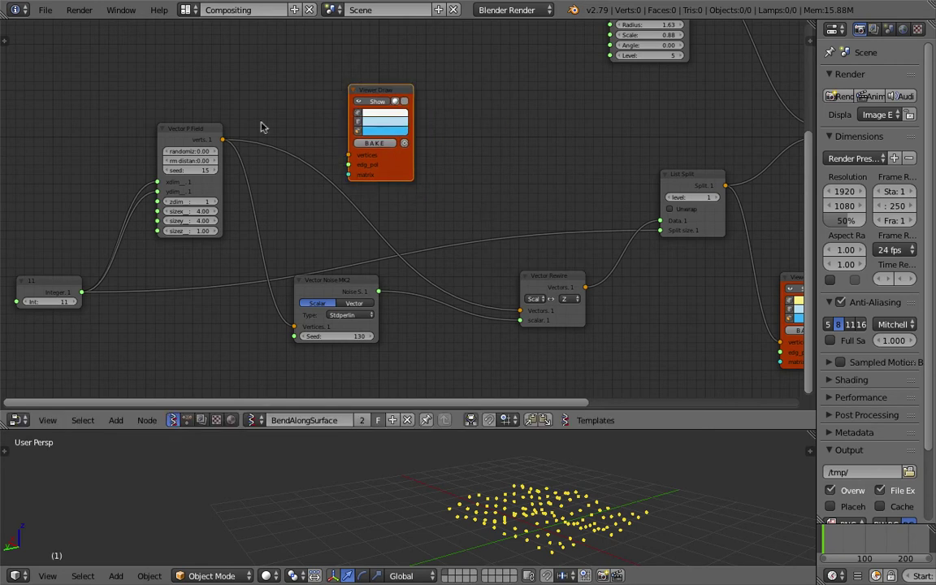
{"action": "left_click_drag", "start_coordinate": [221, 141], "coordinate": [349, 154]}
- Try zdim values 2 and 3 on the Vector P Field node, and set it back to 1
{"action": "middle_click_drag", "start_coordinate": [464, 176], "coordinate": [448, 174]}
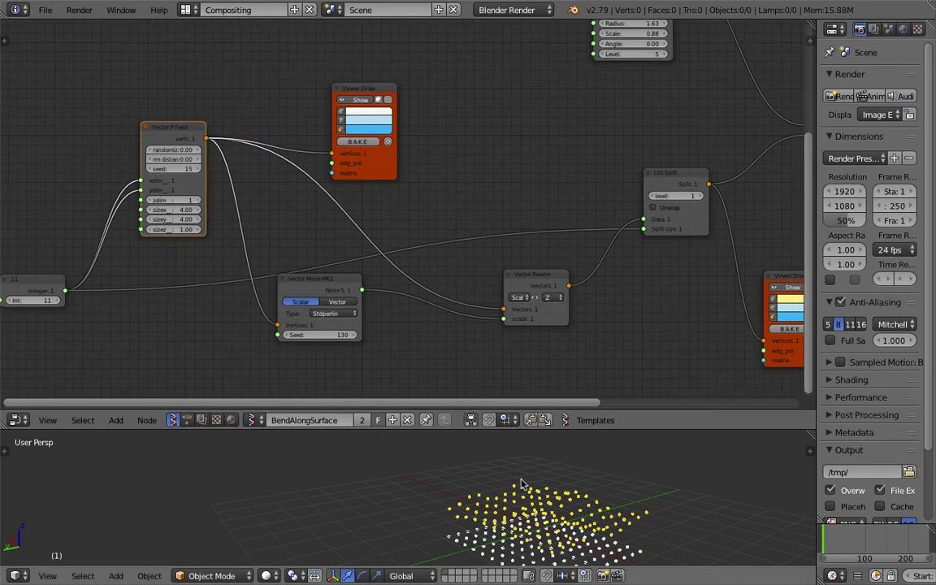
{"action": "mouse_move", "coordinate": [520, 488]}
{"action": "middle_mouse_down"}
{"action": "mouse_move", "coordinate": [546, 495]}
{"action": "mouse_move", "coordinate": [533, 502]}
{"action": "mouse_move", "coordinate": [538, 490]}
{"action": "middle_mouse_up"}
{"action": "scroll", "coordinate": [279, 249], "scroll_direction": "up", "scroll_amount": 3}
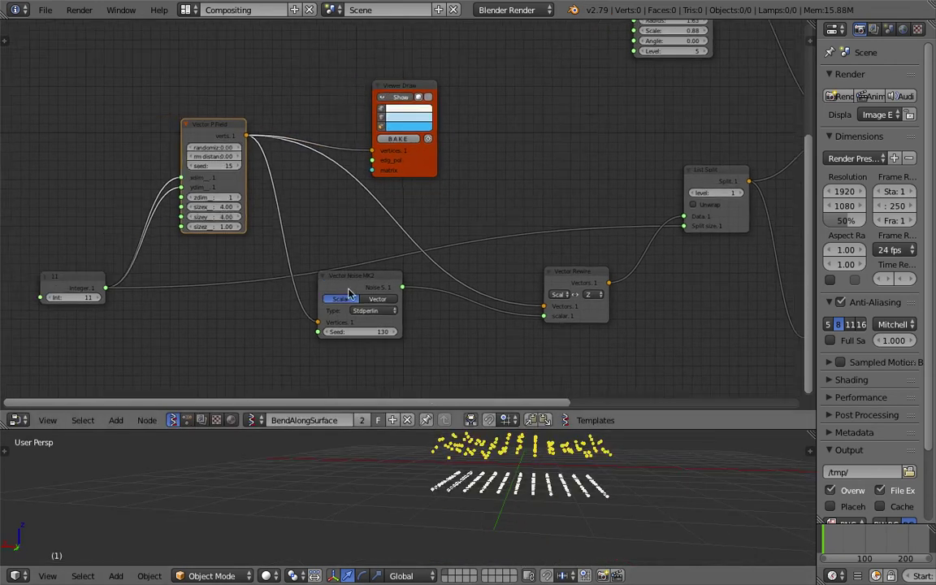
{"action": "middle_click_drag", "start_coordinate": [279, 249], "coordinate": [395, 204]}
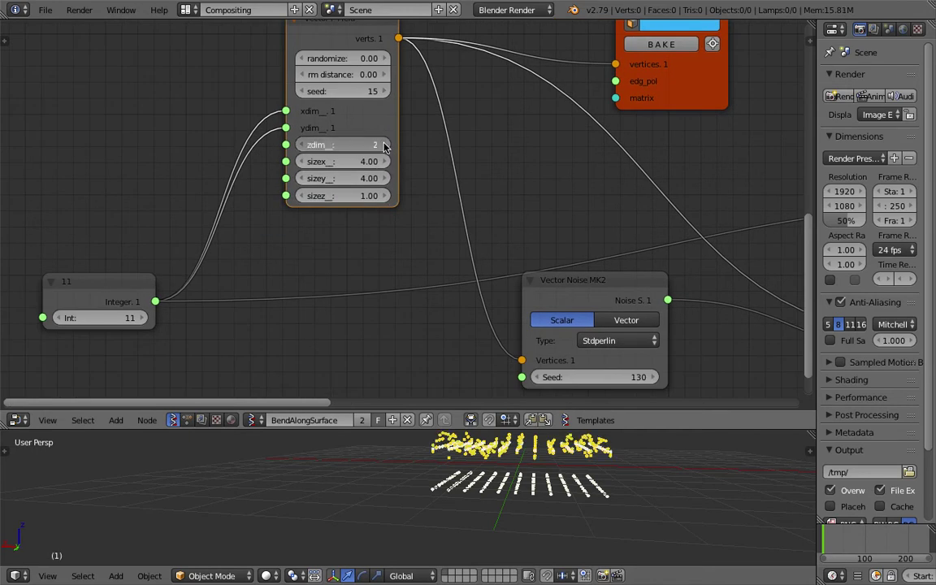
{"action": "middle_click_drag", "start_coordinate": [556, 520], "coordinate": [520, 487]}
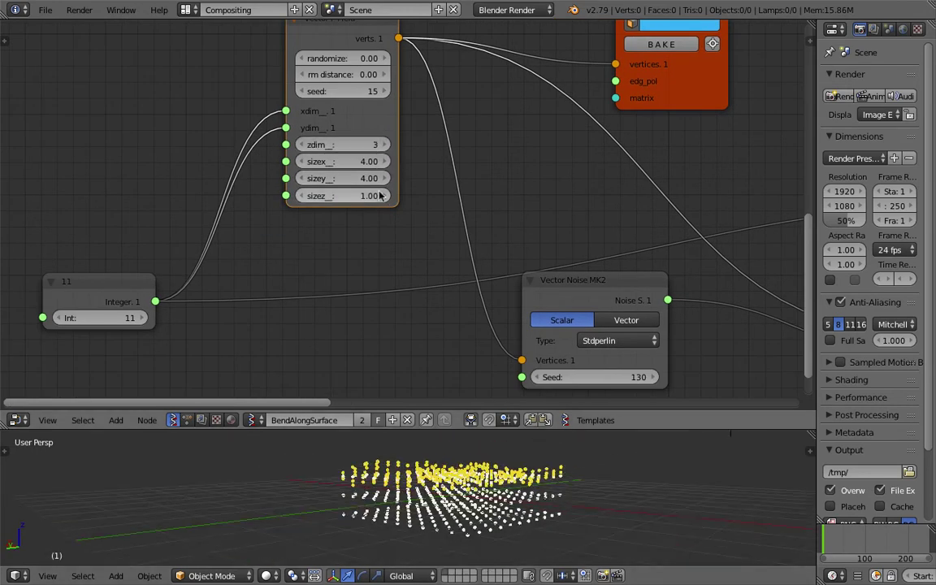
{"action": "key", "text": "Return"}
{"action": "middle_click_drag", "start_coordinate": [406, 520], "coordinate": [443, 487]}
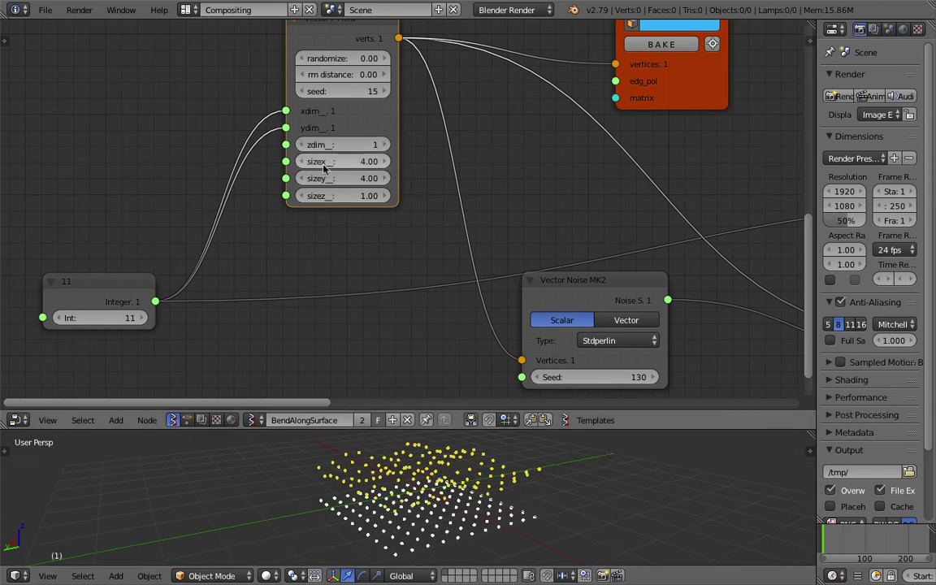
- Move the integer node closer to Vector P Field and set its value to 10
{"action": "left_click_drag", "start_coordinate": [126, 294], "coordinate": [117, 259]}
{"action": "left_click", "coordinate": [79, 316]}
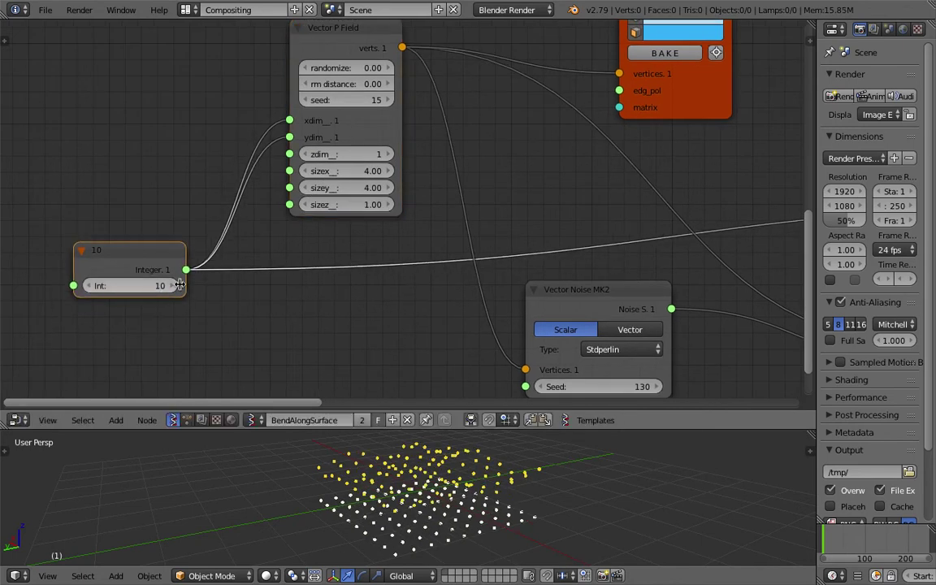
{"action": "middle_click_drag", "start_coordinate": [478, 503], "coordinate": [471, 528]}
- Examine how Vector P Field feeds Vector Noise MK2, and compare the flat and displaced points from the side
{"action": "middle_click_drag", "start_coordinate": [452, 325], "coordinate": [300, 349]}
{"action": "scroll", "coordinate": [397, 303], "scroll_direction": "down", "scroll_amount": 2}
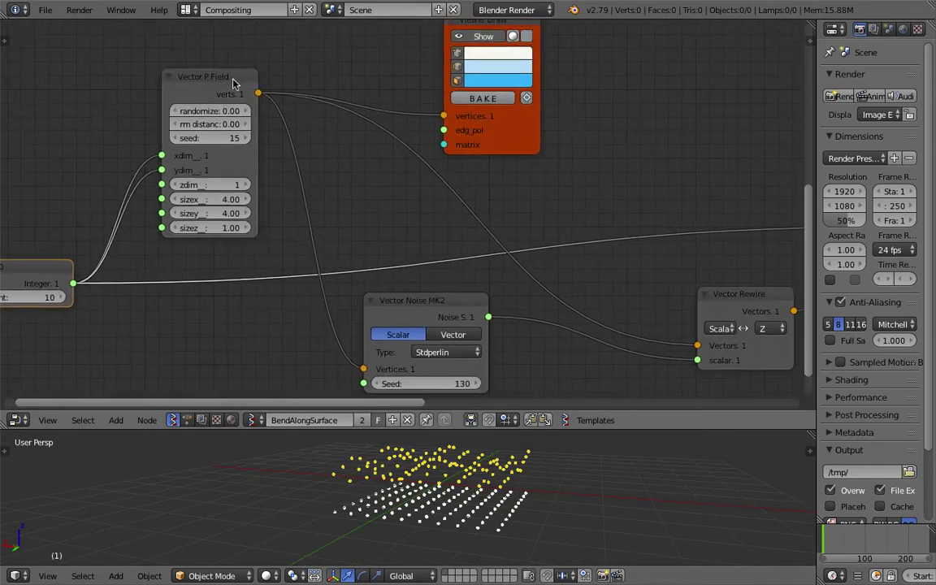
{"action": "left_click_drag", "start_coordinate": [237, 87], "coordinate": [219, 96]}
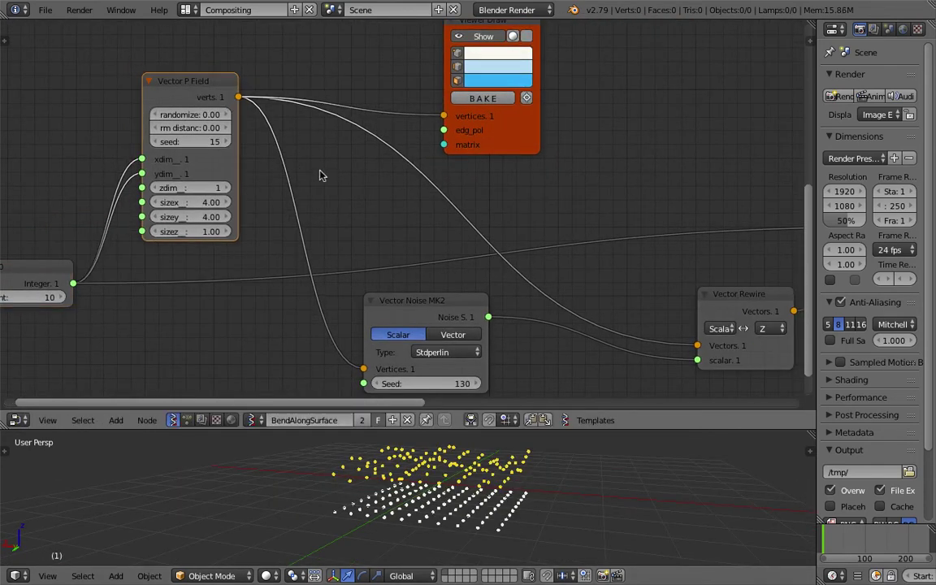
{"action": "left_click_drag", "start_coordinate": [376, 305], "coordinate": [366, 297]}
{"action": "middle_click_drag", "start_coordinate": [416, 311], "coordinate": [429, 278]}
{"action": "scroll", "coordinate": [436, 289], "scroll_direction": "up", "scroll_amount": 2}
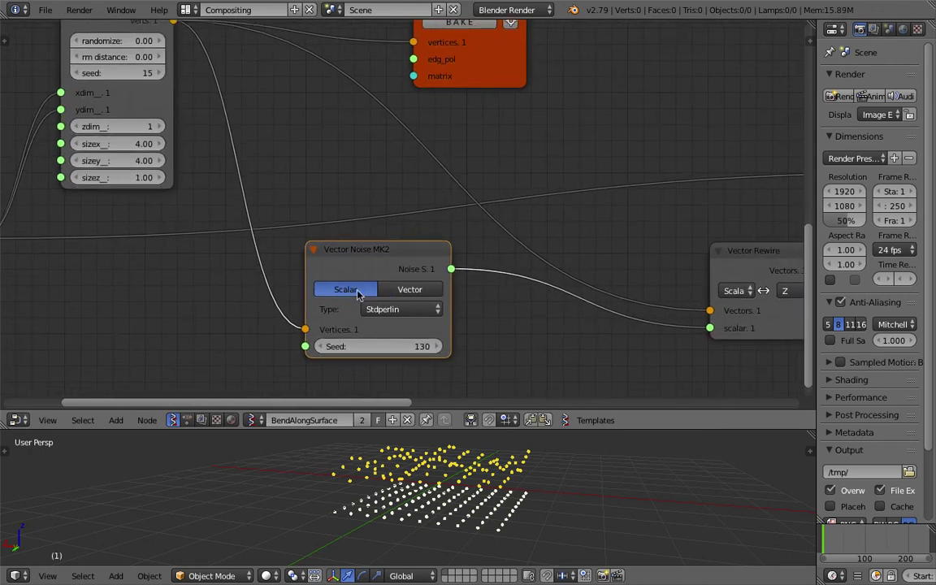
{"action": "scroll", "coordinate": [371, 282], "scroll_direction": "down", "scroll_amount": 1}
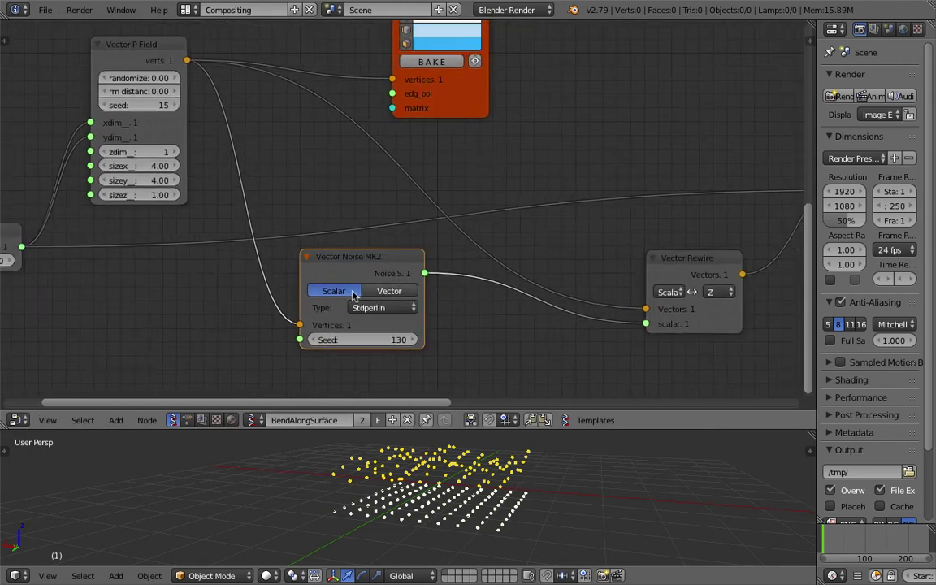
{"action": "middle_click_drag", "start_coordinate": [491, 528], "coordinate": [360, 489]}
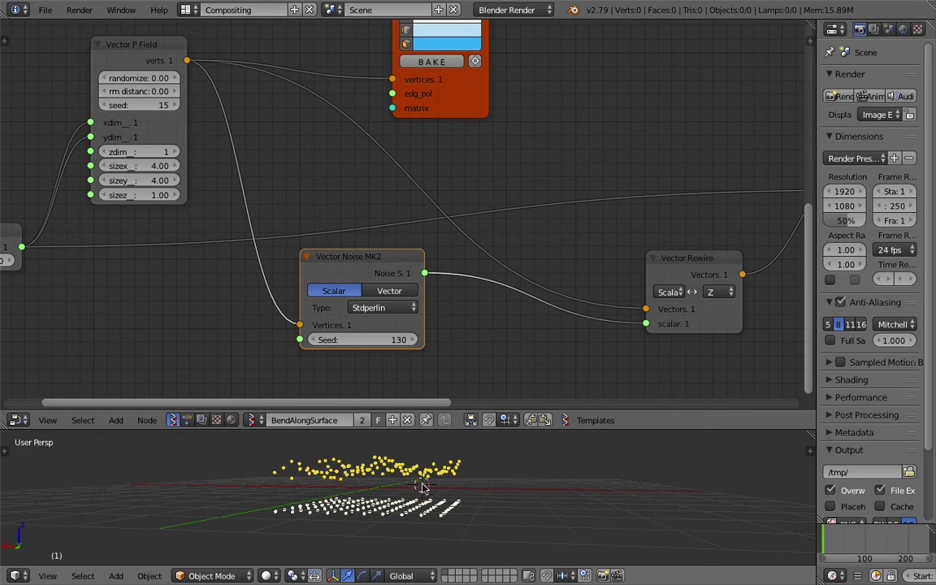
{"action": "middle_click_drag", "start_coordinate": [421, 488], "coordinate": [341, 445]}
- Add a Stethoscope MK2 node and connect the Vector Noise MK2 output to it to read the noise values
{"action": "middle_click_drag", "start_coordinate": [450, 190], "coordinate": [408, 218]}
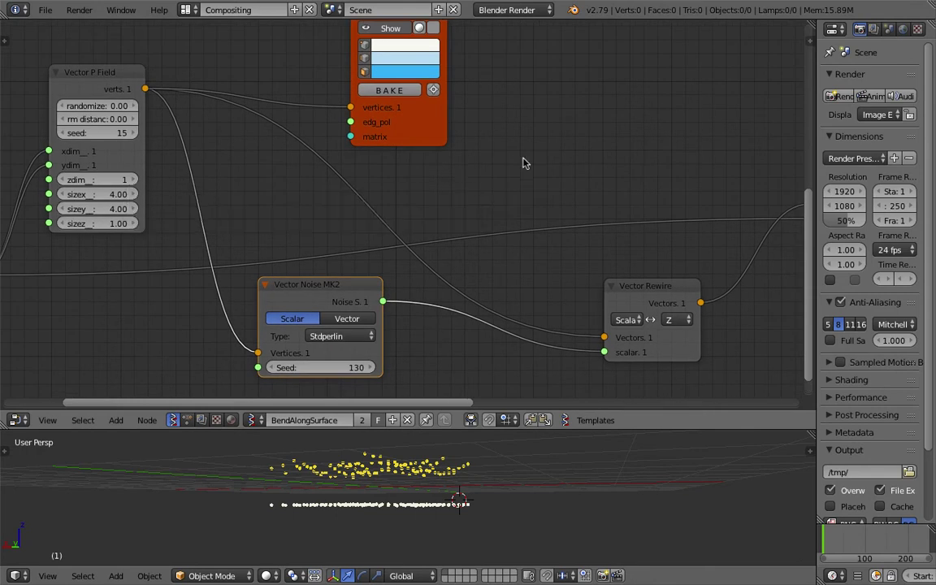
{"action": "key", "text": "alt+space"}
{"action": "type", "text": "ste"}
{"action": "key", "text": "Down"}
{"action": "key", "text": "Return"}
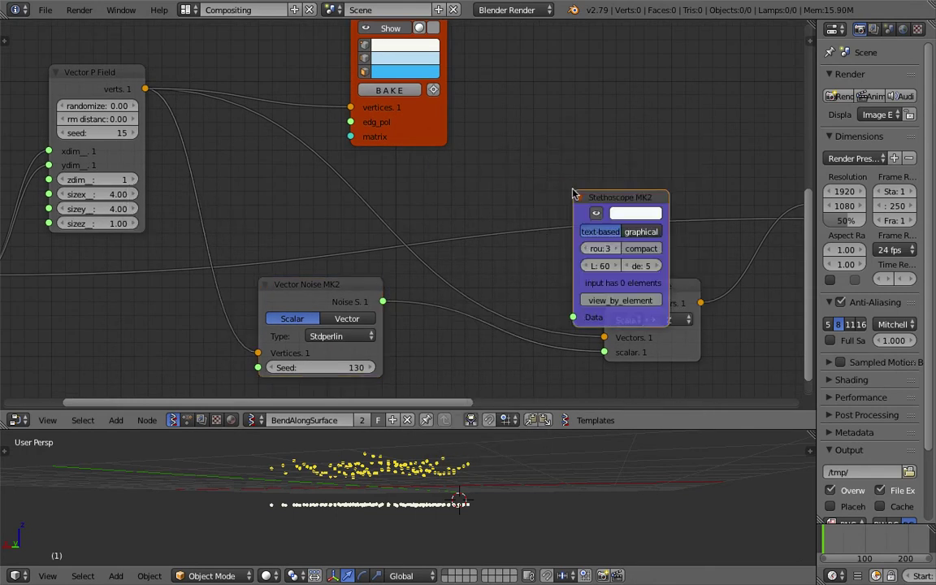
{"action": "left_click", "coordinate": [539, 63]}
{"action": "left_click_drag", "start_coordinate": [382, 301], "coordinate": [499, 228]}
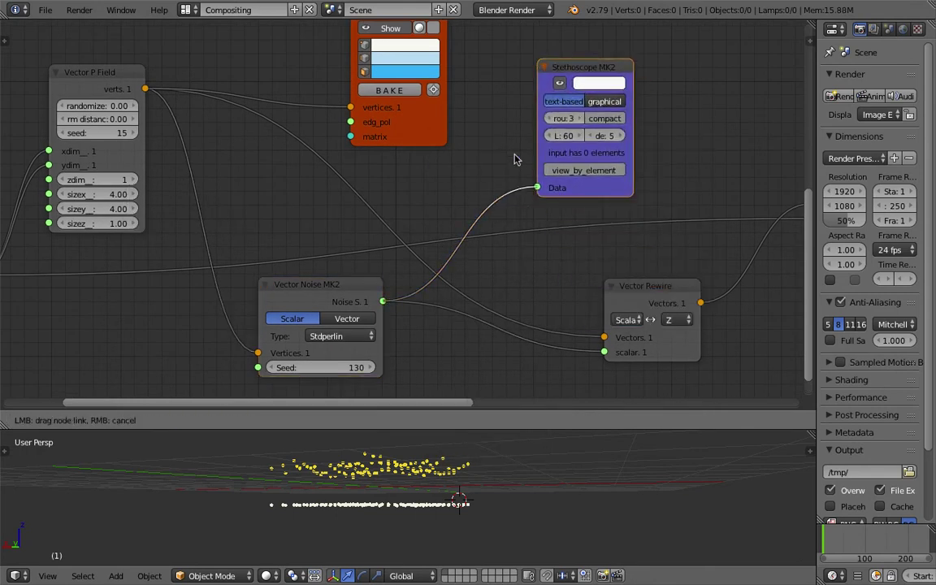
{"action": "middle_click_drag", "start_coordinate": [464, 160], "coordinate": [304, 197]}
{"action": "scroll", "coordinate": [305, 197], "scroll_direction": "up", "scroll_amount": 2}
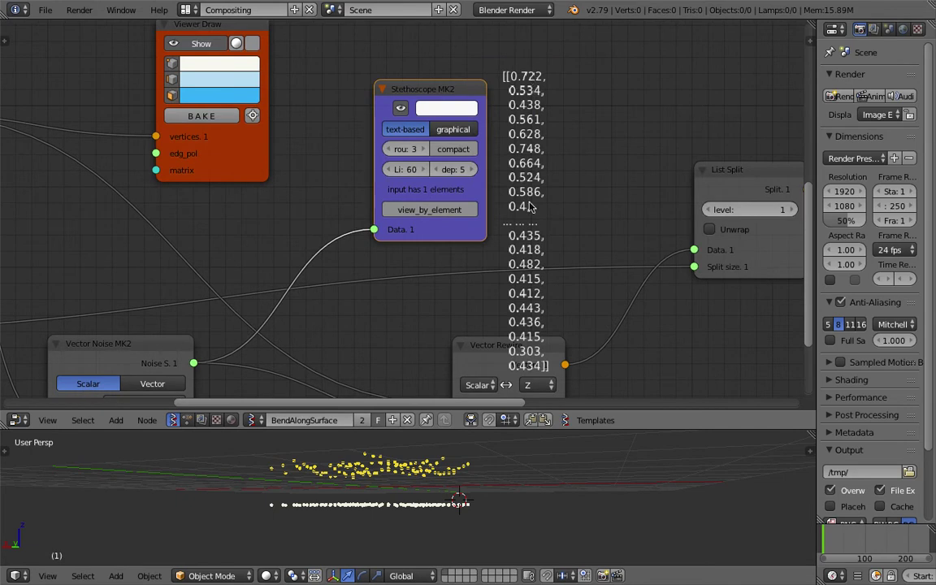
- Revisit the Vector Noise MK2 node and delete the Stethoscope MK2 node
{"action": "scroll", "coordinate": [549, 265], "scroll_direction": "down", "scroll_amount": 1}
{"action": "middle_click_drag", "start_coordinate": [133, 380], "coordinate": [220, 313]}
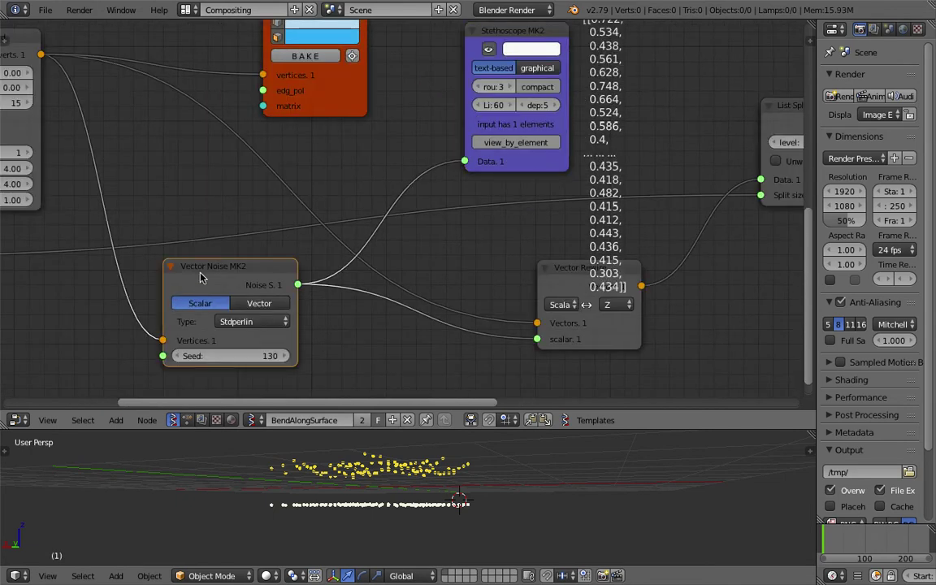
{"action": "left_click_drag", "start_coordinate": [202, 264], "coordinate": [191, 261]}
{"action": "middle_click_drag", "start_coordinate": [383, 228], "coordinate": [386, 248]}
{"action": "left_click", "coordinate": [515, 57]}
{"action": "key", "text": "x"}
- Set the Vector Noise MK2 node's seed to 201 and view the displaced points from another angle
{"action": "middle_click_drag", "start_coordinate": [335, 174], "coordinate": [474, 133]}
{"action": "middle_click_drag", "start_coordinate": [232, 165], "coordinate": [301, 163]}
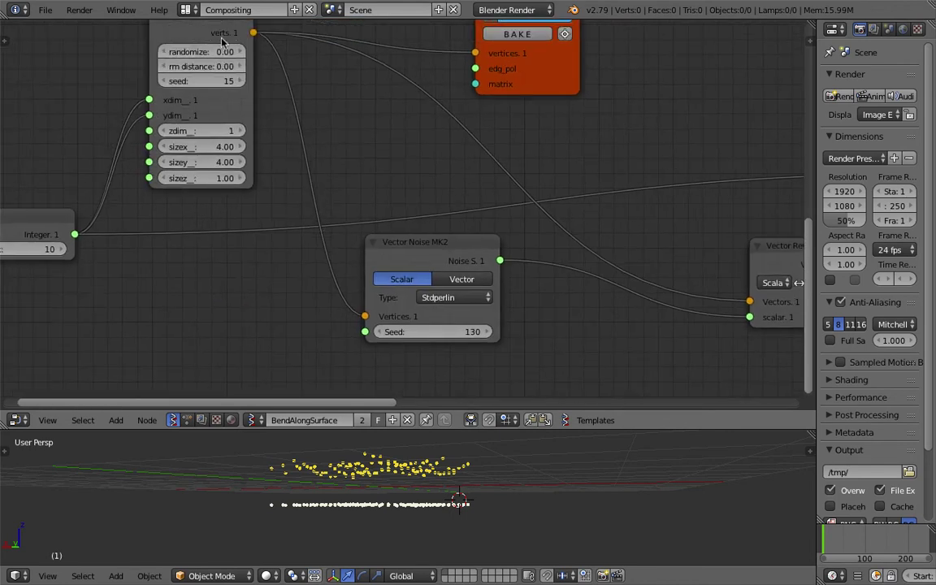
{"action": "left_click_drag", "start_coordinate": [224, 38], "coordinate": [210, 42]}
{"action": "middle_click_drag", "start_coordinate": [197, 84], "coordinate": [198, 91]}
{"action": "left_click_drag", "start_coordinate": [181, 40], "coordinate": [172, 49]}
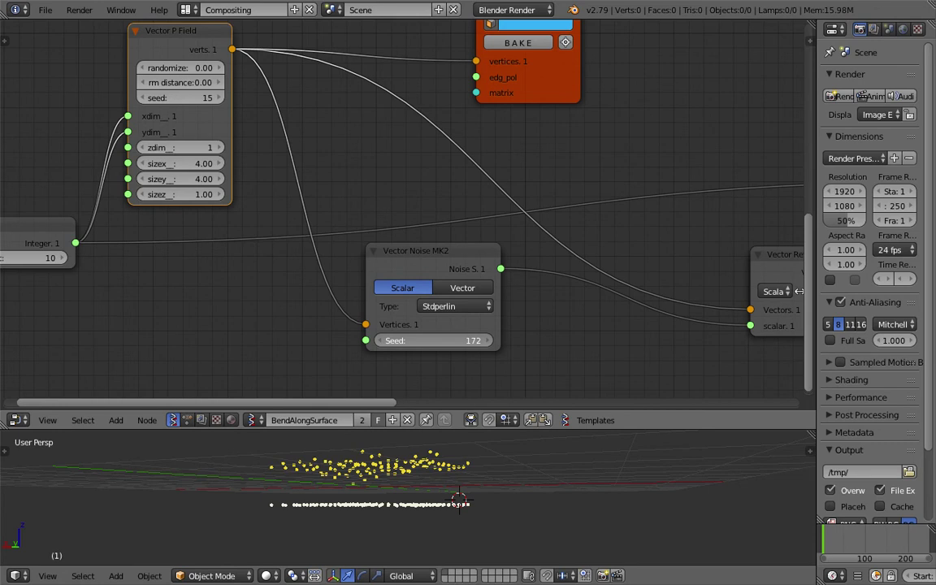
{"action": "left_click_drag", "start_coordinate": [445, 340], "coordinate": [471, 340]}
{"action": "middle_click_drag", "start_coordinate": [491, 467], "coordinate": [360, 500]}
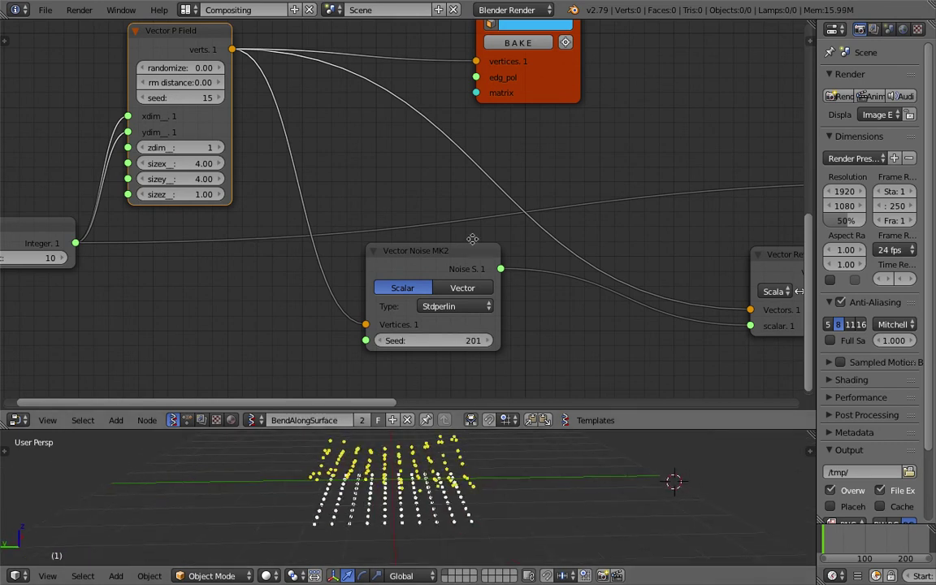
- Reposition the Vector Rewire node higher, between the Vector P Field's Viewer Draw and the List Split node
{"action": "middle_click_drag", "start_coordinate": [472, 238], "coordinate": [344, 238]}
{"action": "left_click_drag", "start_coordinate": [332, 255], "coordinate": [344, 263]}
{"action": "middle_click_drag", "start_coordinate": [643, 269], "coordinate": [516, 269]}
{"action": "left_click_drag", "start_coordinate": [515, 268], "coordinate": [439, 104]}
{"action": "scroll", "coordinate": [466, 147], "scroll_direction": "down", "scroll_amount": 2}
{"action": "middle_click_drag", "start_coordinate": [417, 168], "coordinate": [412, 194]}
{"action": "scroll", "coordinate": [439, 172], "scroll_direction": "up", "scroll_amount": 2}
{"action": "left_click_drag", "start_coordinate": [464, 152], "coordinate": [457, 144]}
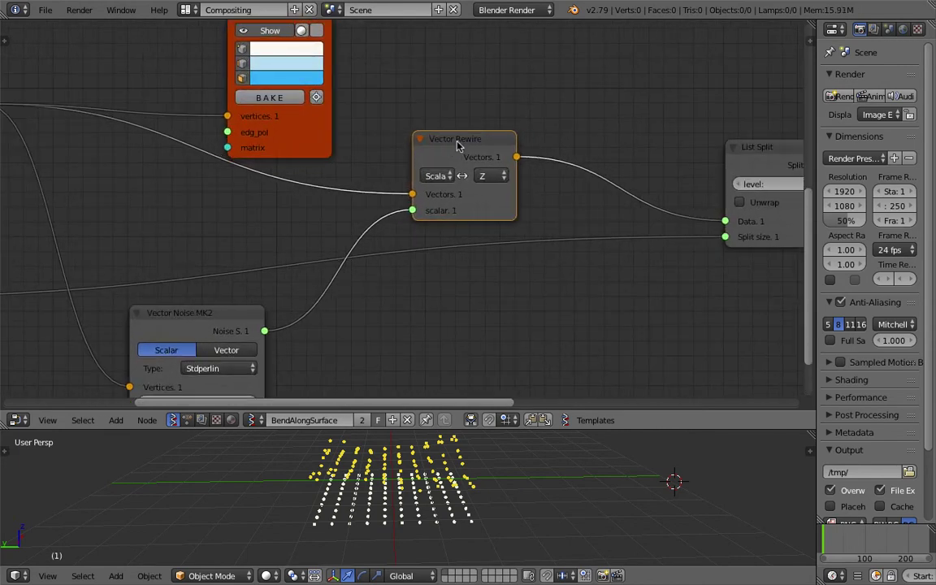
- Move the Viewer Draw node of the Vector P Field slightly higher and save over bend_along_surface_008.blend
{"action": "scroll", "coordinate": [411, 145], "scroll_direction": "down", "scroll_amount": 1}
{"action": "middle_click_drag", "start_coordinate": [379, 139], "coordinate": [410, 140]}
{"action": "left_click_drag", "start_coordinate": [362, 141], "coordinate": [359, 121]}
{"action": "middle_click_drag", "start_coordinate": [361, 122], "coordinate": [428, 143]}
{"action": "key", "text": "ctrl+s"}
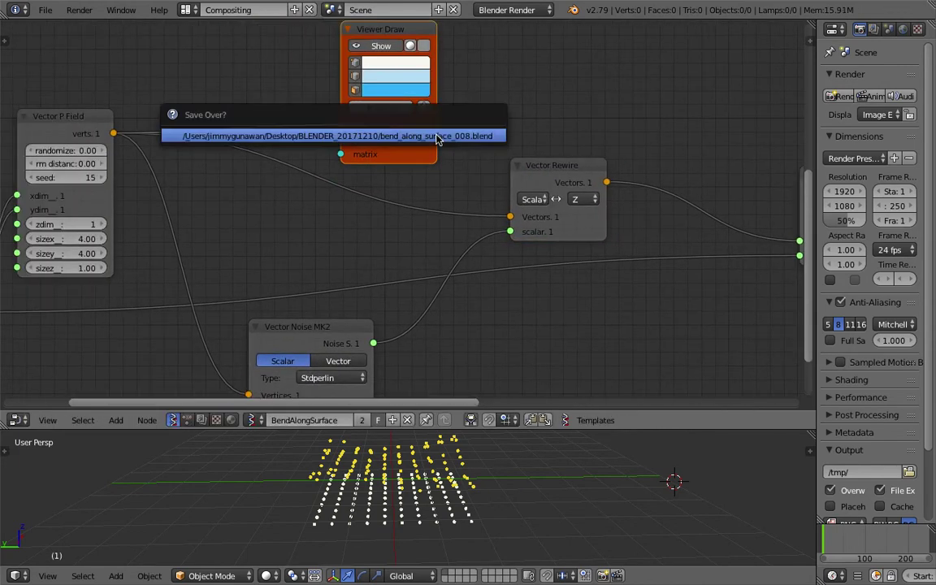
{"action": "left_click", "coordinate": [439, 140]}
- Reposition the Vector Rewire node higher and adjust the Vector P Field node's placement beside its Viewer Draw
{"action": "left_click_drag", "start_coordinate": [573, 164], "coordinate": [577, 137]}
{"action": "left_click_drag", "start_coordinate": [78, 115], "coordinate": [65, 144]}
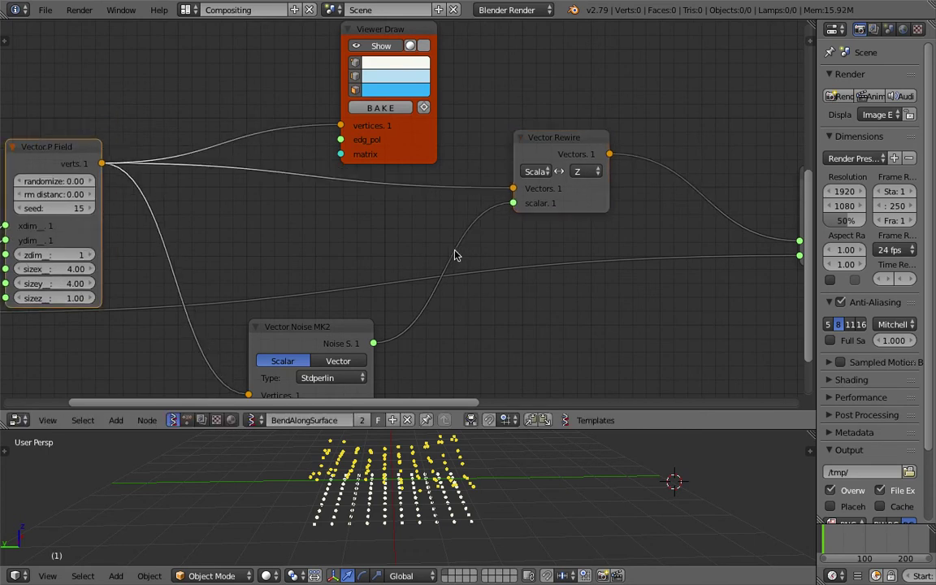
{"action": "middle_click_drag", "start_coordinate": [408, 487], "coordinate": [374, 477]}
{"action": "left_click_drag", "start_coordinate": [59, 135], "coordinate": [62, 117]}
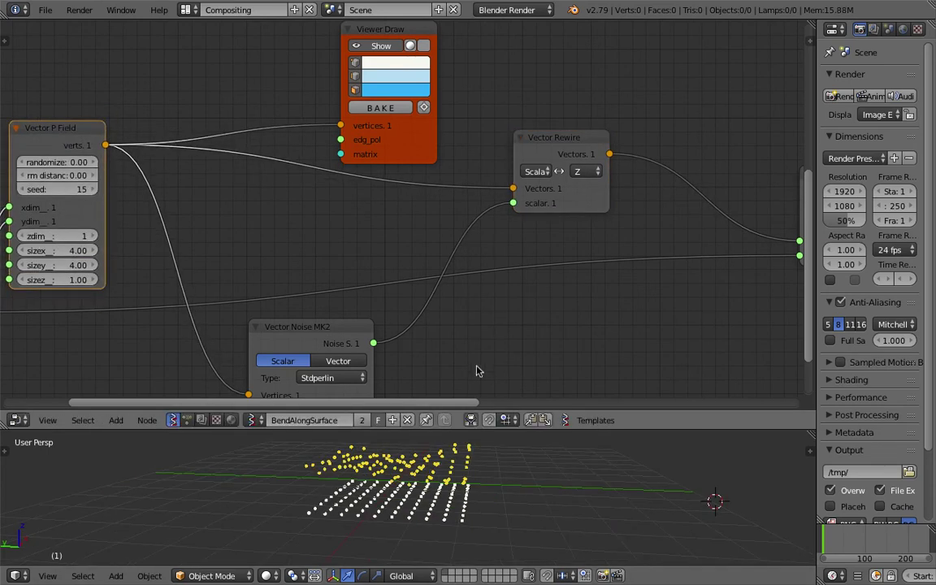
- Widen the Vector Rewire node, move it closer to the List Split node, and reposition the Vector Noise MK2 node beneath the links
{"action": "middle_click_drag", "start_coordinate": [534, 281], "coordinate": [485, 271]}
{"action": "left_click_drag", "start_coordinate": [558, 188], "coordinate": [579, 186]}
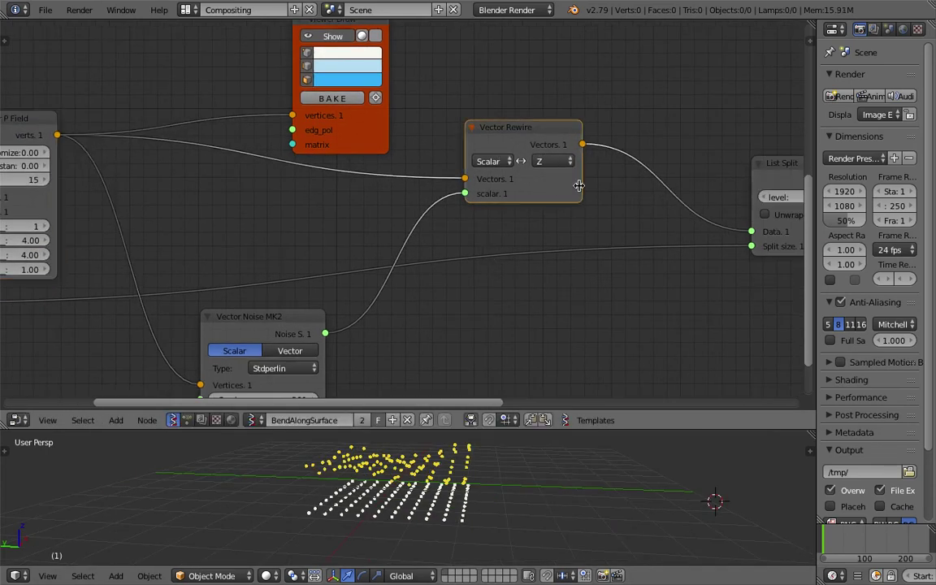
{"action": "left_click_drag", "start_coordinate": [538, 127], "coordinate": [568, 126]}
{"action": "middle_click_drag", "start_coordinate": [549, 170], "coordinate": [551, 153]}
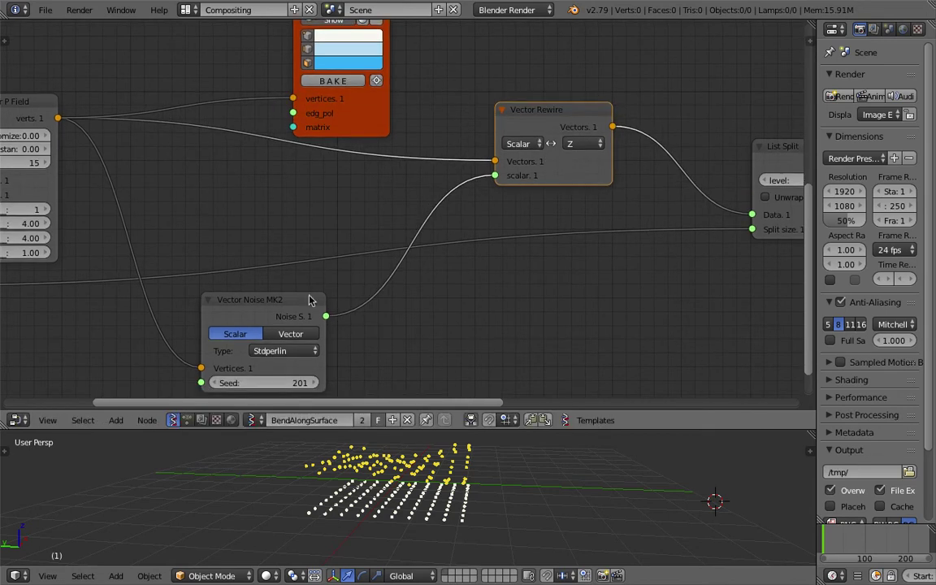
{"action": "left_click_drag", "start_coordinate": [308, 301], "coordinate": [346, 292]}
{"action": "middle_click_drag", "start_coordinate": [234, 120], "coordinate": [305, 118]}
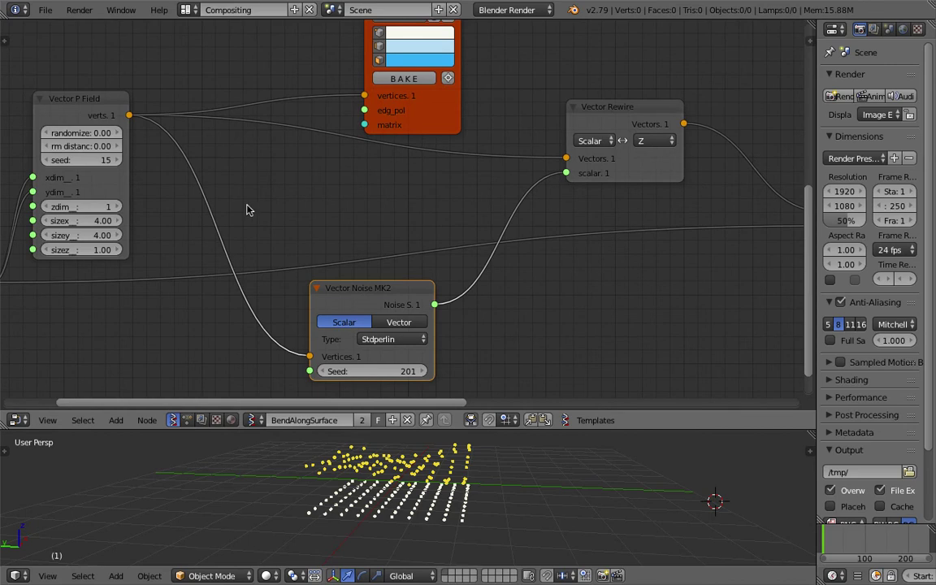
{"action": "left_click_drag", "start_coordinate": [349, 284], "coordinate": [338, 283]}
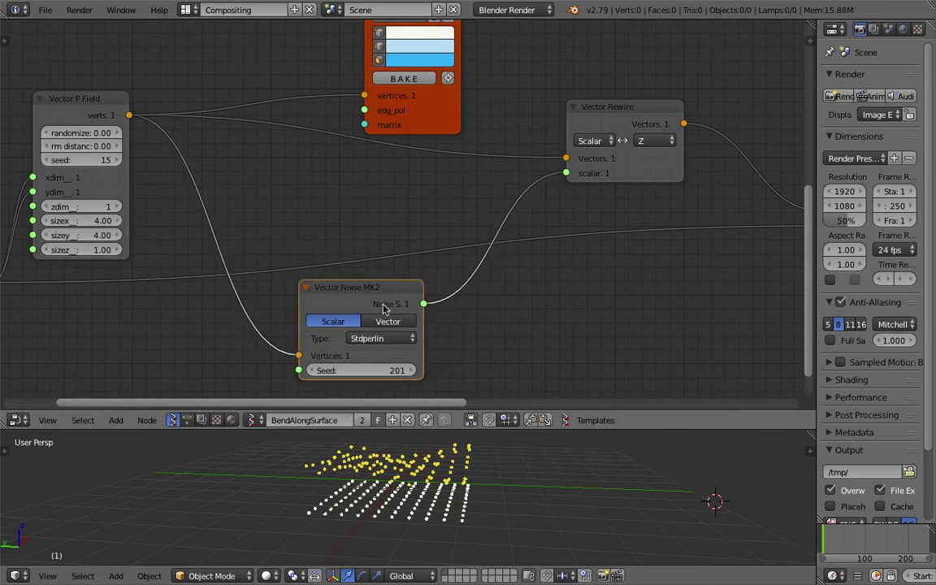
- Shift the Vector Rewire node slightly and move the List Split node higher to tidy the layout
{"action": "scroll", "coordinate": [466, 240], "scroll_direction": "right", "scroll_amount": 3, "text": "ctrl"}
{"action": "middle_click_drag", "start_coordinate": [529, 165], "coordinate": [539, 165]}
{"action": "left_click_drag", "start_coordinate": [554, 117], "coordinate": [538, 117]}
{"action": "middle_click_drag", "start_coordinate": [563, 130], "coordinate": [542, 129]}
{"action": "middle_click_drag", "start_coordinate": [630, 156], "coordinate": [369, 138]}
{"action": "left_click_drag", "start_coordinate": [520, 136], "coordinate": [511, 112]}
- Connect the Vector Rewire output to the vertices input of the yellow Viewer Draw node and save the file
{"action": "scroll", "coordinate": [435, 196], "scroll_direction": "down", "scroll_amount": 2}
{"action": "middle_click_drag", "start_coordinate": [435, 198], "coordinate": [441, 188]}
{"action": "left_click_drag", "start_coordinate": [338, 113], "coordinate": [380, 143]}
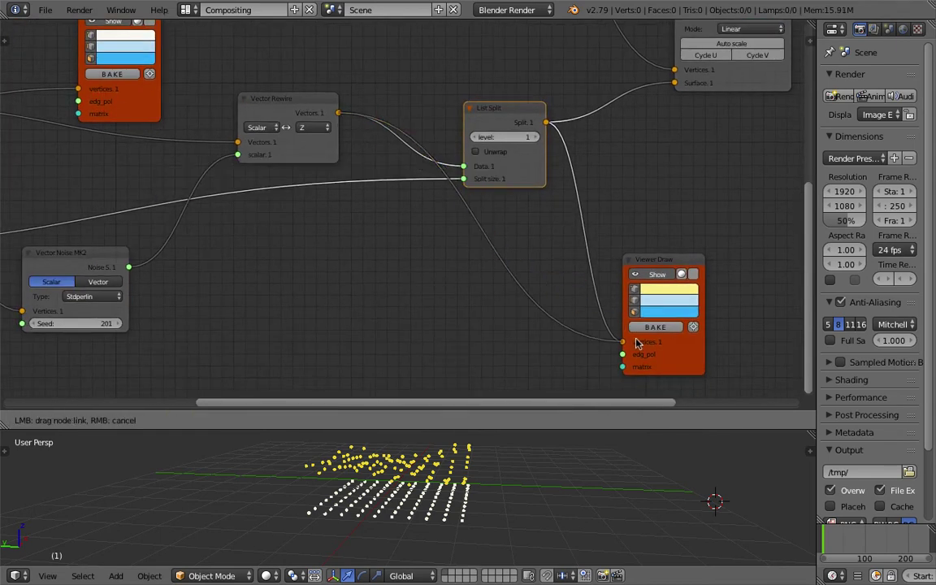
{"action": "left_click_drag", "start_coordinate": [637, 343], "coordinate": [634, 342]}
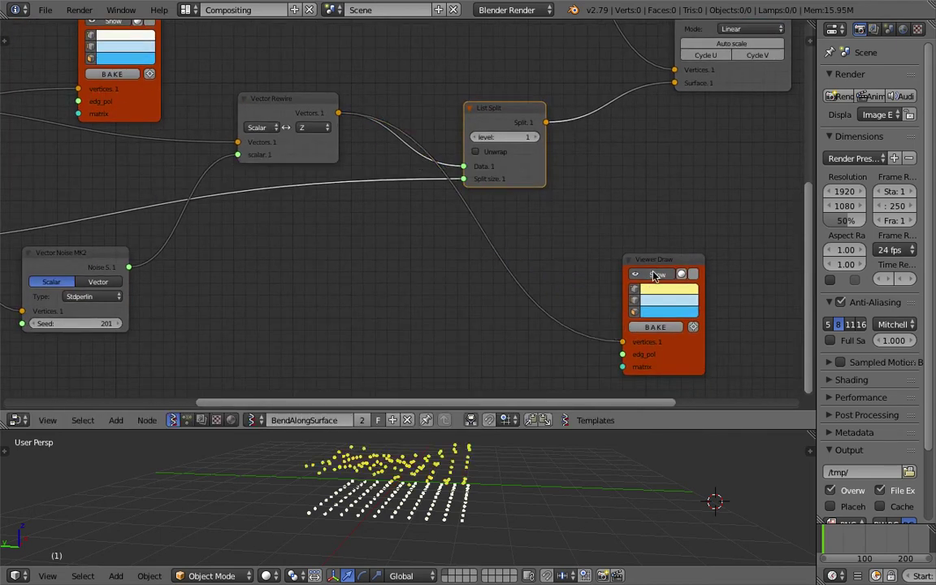
{"action": "key", "text": "ctrl+s"}
{"action": "middle_click_drag", "start_coordinate": [541, 208], "coordinate": [514, 257]}
{"action": "left_click", "coordinate": [533, 227]}
- Connect the Vector Rewire output directly to the Surface input of the Bend object along surface node, bypassing List Split
{"action": "left_click_drag", "start_coordinate": [306, 176], "coordinate": [340, 148]}
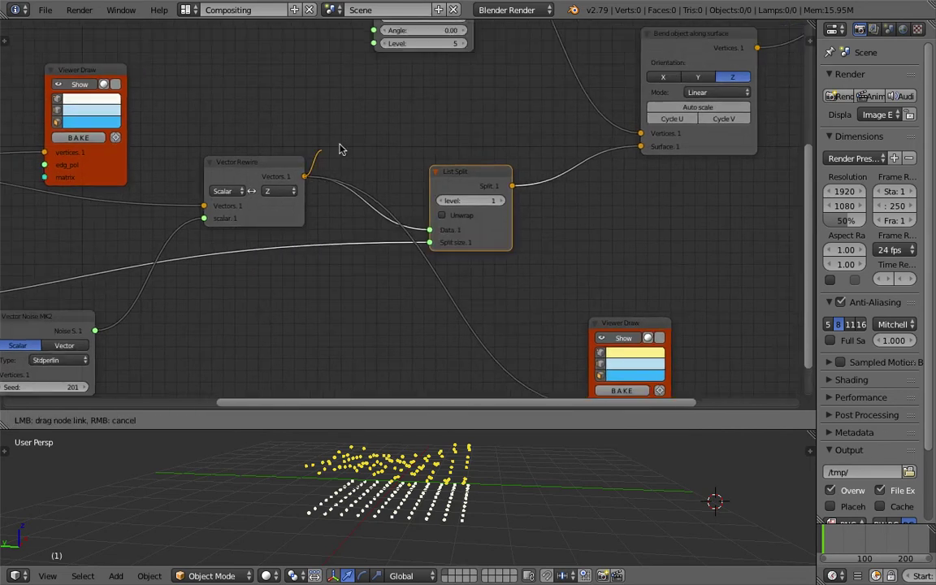
{"action": "left_click_drag", "start_coordinate": [642, 150], "coordinate": [641, 147]}
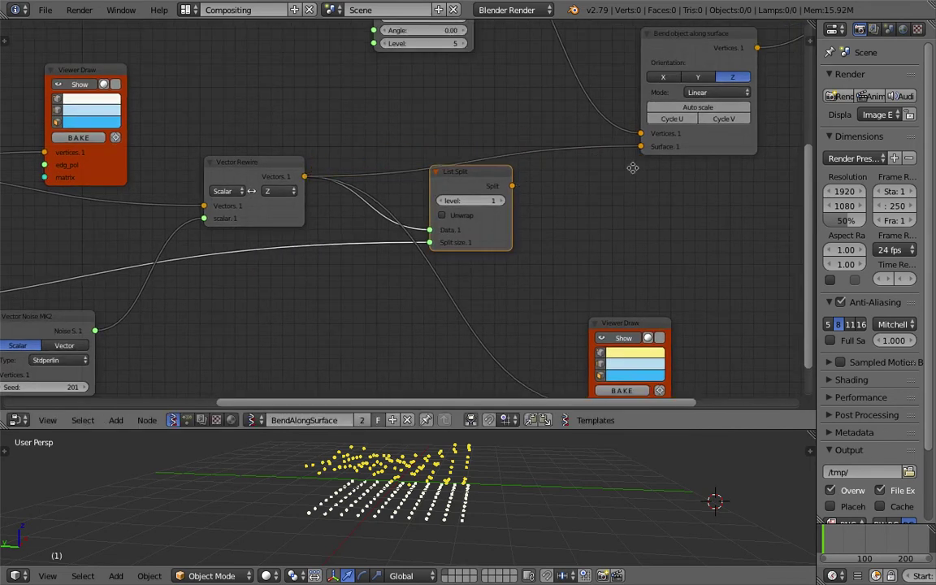
{"action": "middle_click_drag", "start_coordinate": [641, 147], "coordinate": [489, 199]}
{"action": "scroll", "coordinate": [488, 198], "scroll_direction": "up", "scroll_amount": 1}
- Set the Vector P Field's seed to 10 and the Vector Noise MK2 node's seed to 223
{"action": "middle_click_drag", "start_coordinate": [87, 290], "coordinate": [339, 245]}
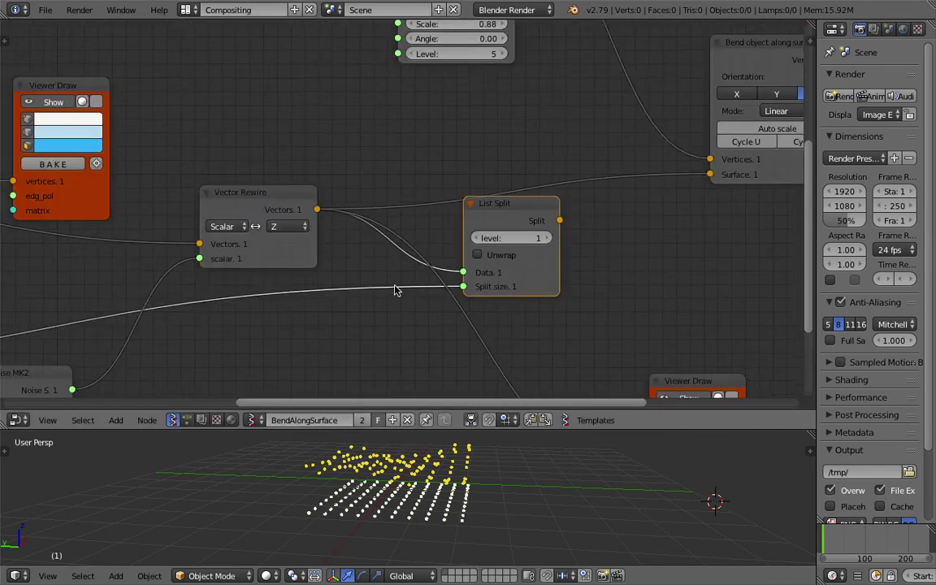
{"action": "scroll", "coordinate": [394, 290], "scroll_direction": "down", "scroll_amount": 2}
{"action": "middle_click_drag", "start_coordinate": [395, 290], "coordinate": [522, 257]}
{"action": "middle_click_drag", "start_coordinate": [155, 269], "coordinate": [342, 247]}
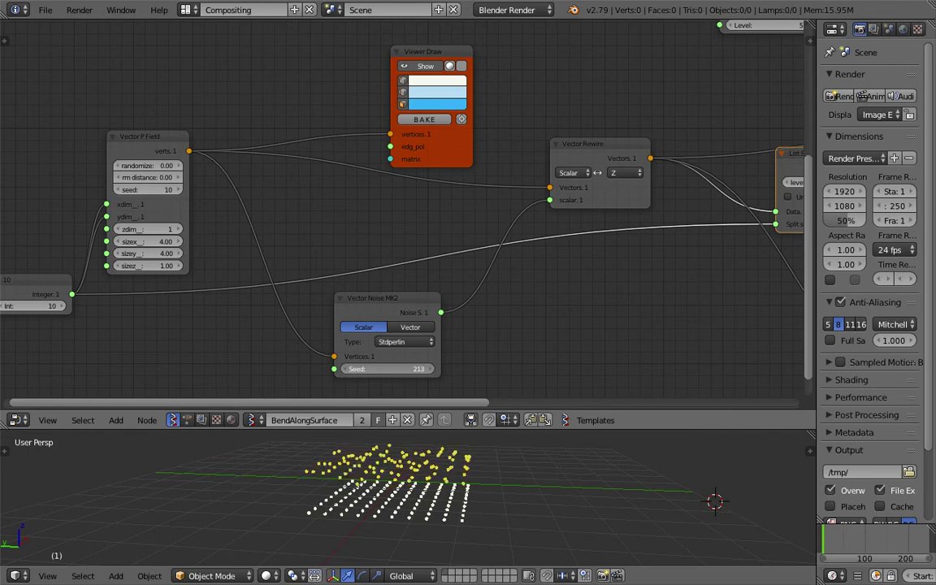
{"action": "middle_click_drag", "start_coordinate": [637, 253], "coordinate": [476, 293]}
{"action": "middle_click_drag", "start_coordinate": [536, 216], "coordinate": [387, 242]}
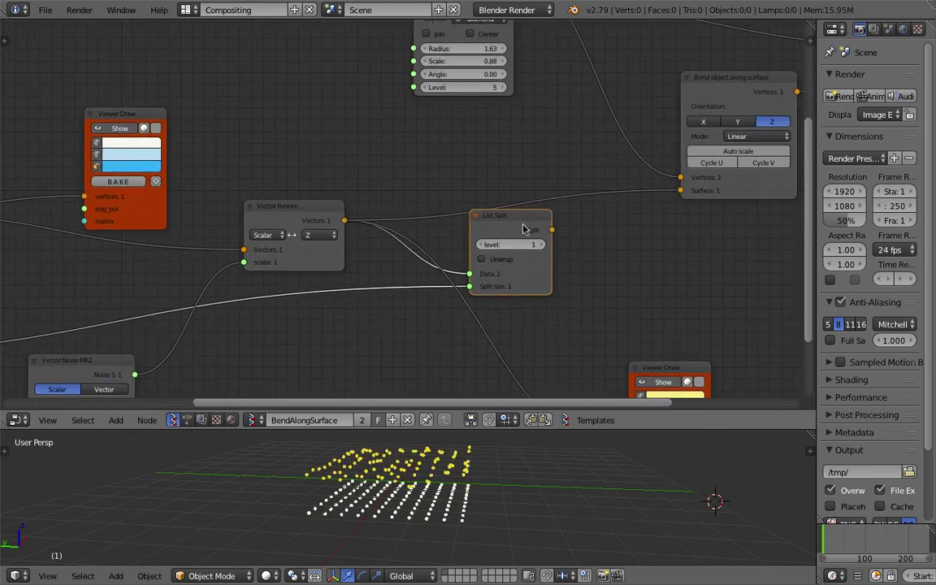
- Delete the List Split node and move the yellow Viewer Draw node higher
{"action": "left_click_drag", "start_coordinate": [523, 224], "coordinate": [550, 248]}
{"action": "key", "text": "x"}
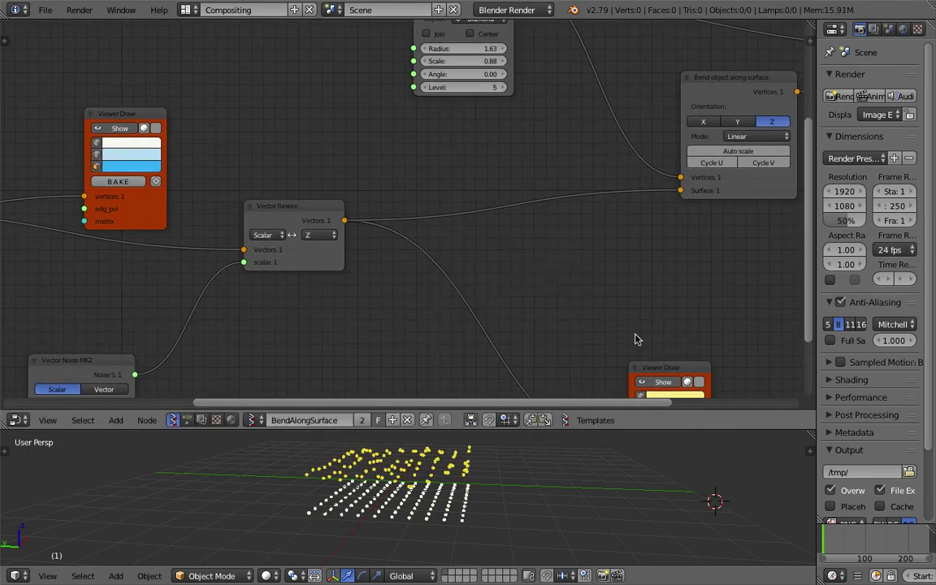
{"action": "left_click_drag", "start_coordinate": [656, 366], "coordinate": [622, 286]}
- Move the Bend object along surface node closer to the Vector Rewire node
{"action": "middle_click_drag", "start_coordinate": [748, 196], "coordinate": [530, 234]}
{"action": "middle_click_drag", "start_coordinate": [529, 180], "coordinate": [468, 217]}
{"action": "left_click_drag", "start_coordinate": [425, 207], "coordinate": [399, 201]}
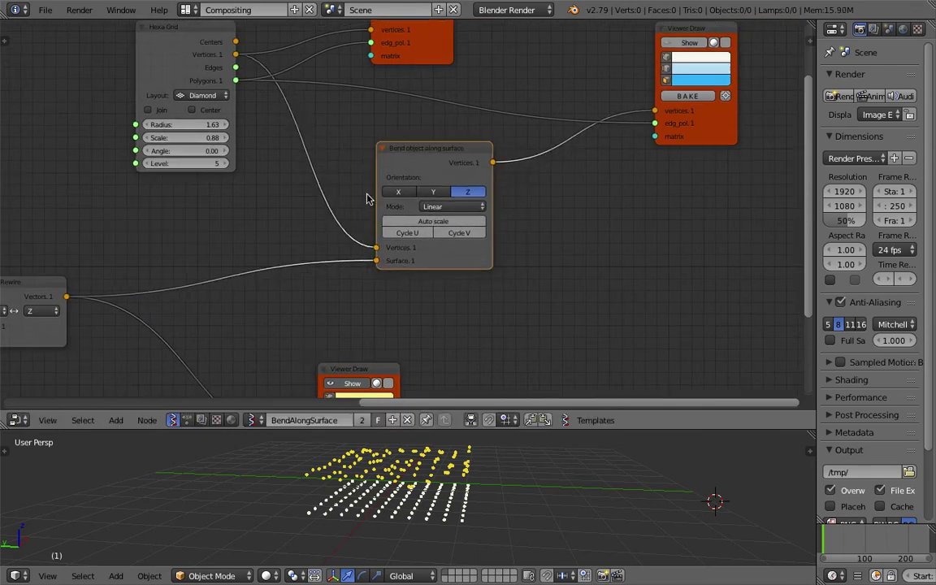
- Reposition the Hexa Grid node and set its radius to 1.45
{"action": "mouse_move", "coordinate": [333, 208]}
{"action": "middle_mouse_down"}
{"action": "mouse_move", "coordinate": [482, 217]}
{"action": "mouse_move", "coordinate": [515, 176]}
{"action": "mouse_move", "coordinate": [507, 240]}
{"action": "middle_mouse_up"}
{"action": "scroll", "coordinate": [439, 198], "scroll_direction": "down", "scroll_amount": 1}
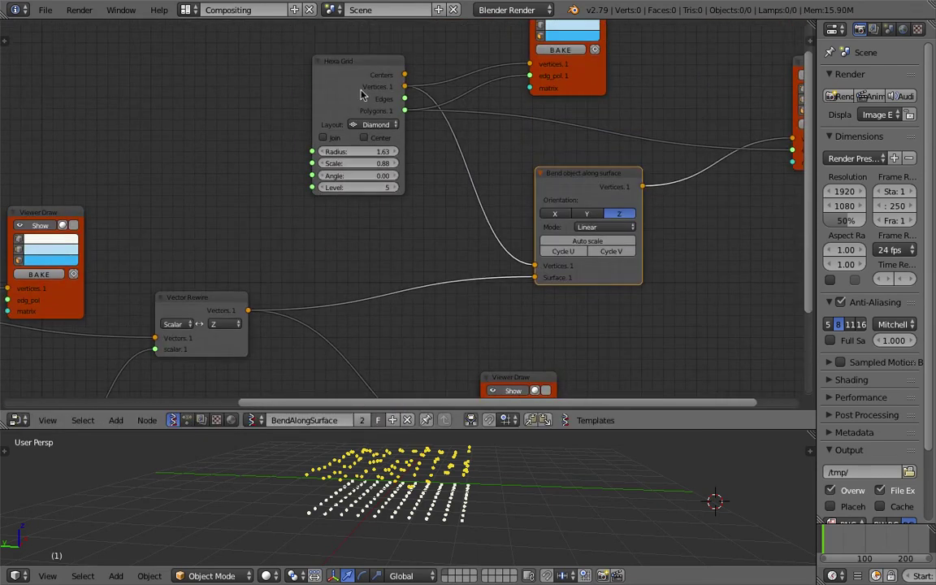
{"action": "left_click_drag", "start_coordinate": [362, 95], "coordinate": [384, 102]}
{"action": "scroll", "coordinate": [382, 153], "scroll_direction": "up", "scroll_amount": 1}
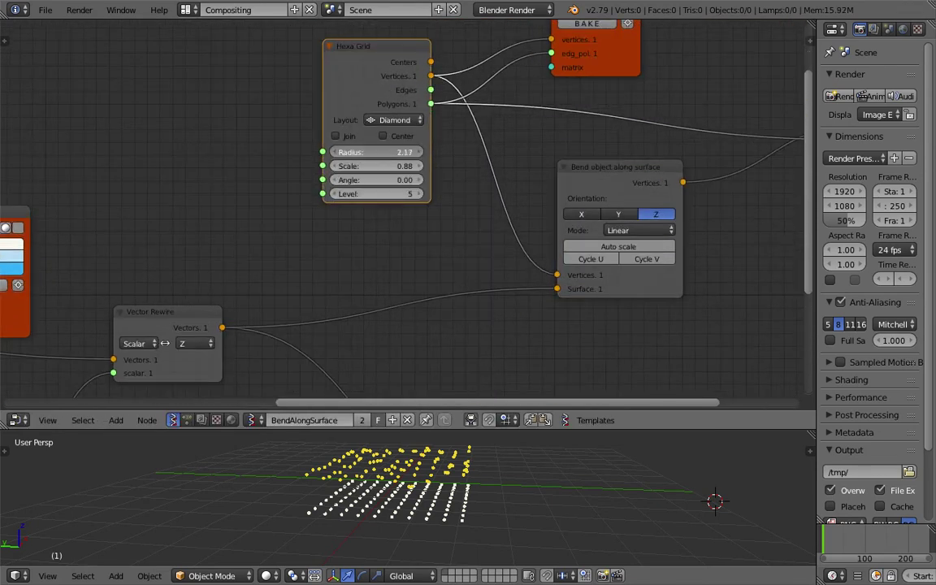
{"action": "left_click_drag", "start_coordinate": [410, 152], "coordinate": [390, 152]}
- Show the bent grid's Viewer Draw output, and toggle the flat Hexa Grid's Viewer Draw on and off, leaving it hidden
{"action": "middle_click_drag", "start_coordinate": [451, 160], "coordinate": [246, 205]}
{"action": "middle_click_drag", "start_coordinate": [655, 124], "coordinate": [630, 149]}
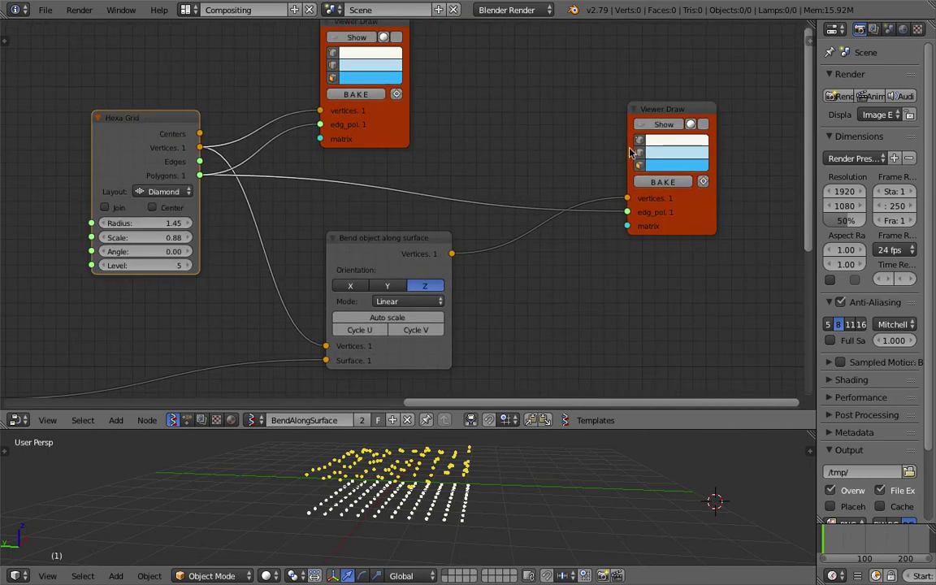
{"action": "left_click", "coordinate": [658, 125]}
{"action": "left_click", "coordinate": [660, 126]}
{"action": "middle_click_drag", "start_coordinate": [495, 118], "coordinate": [504, 137]}
{"action": "left_click", "coordinate": [368, 56]}
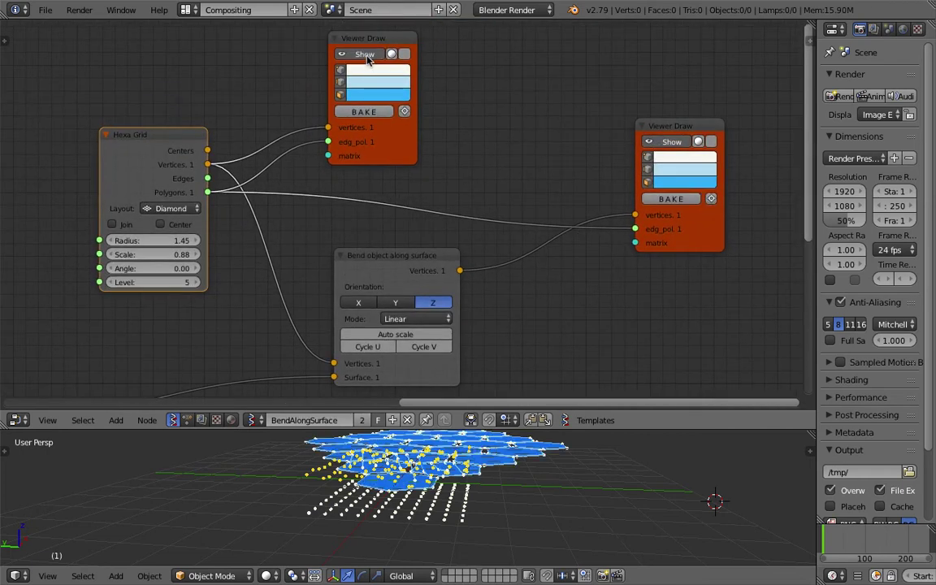
{"action": "left_click", "coordinate": [369, 56]}
{"action": "left_click", "coordinate": [368, 56]}
{"action": "left_click", "coordinate": [368, 55]}
{"action": "left_click", "coordinate": [368, 56]}
{"action": "left_click", "coordinate": [368, 55]}
- Enlarge the 3D view and compare the bent grid with the yellow surface points from a low angle
{"action": "middle_click_drag", "start_coordinate": [447, 439], "coordinate": [442, 468]}
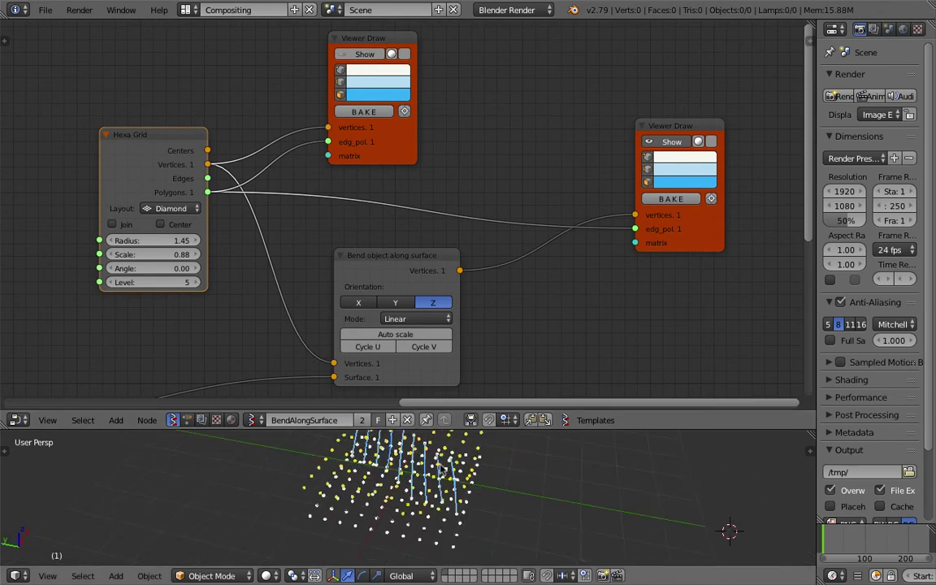
{"action": "left_click_drag", "start_coordinate": [464, 430], "coordinate": [472, 313]}
{"action": "scroll", "coordinate": [467, 382], "scroll_direction": "up", "scroll_amount": 3}
{"action": "mouse_move", "coordinate": [450, 395]}
{"action": "middle_mouse_down"}
{"action": "mouse_move", "coordinate": [482, 350]}
{"action": "mouse_move", "coordinate": [438, 371]}
{"action": "middle_mouse_up"}
{"action": "middle_click_drag", "start_coordinate": [421, 201], "coordinate": [446, 36]}
{"action": "scroll", "coordinate": [440, 58], "scroll_direction": "down", "scroll_amount": 1}
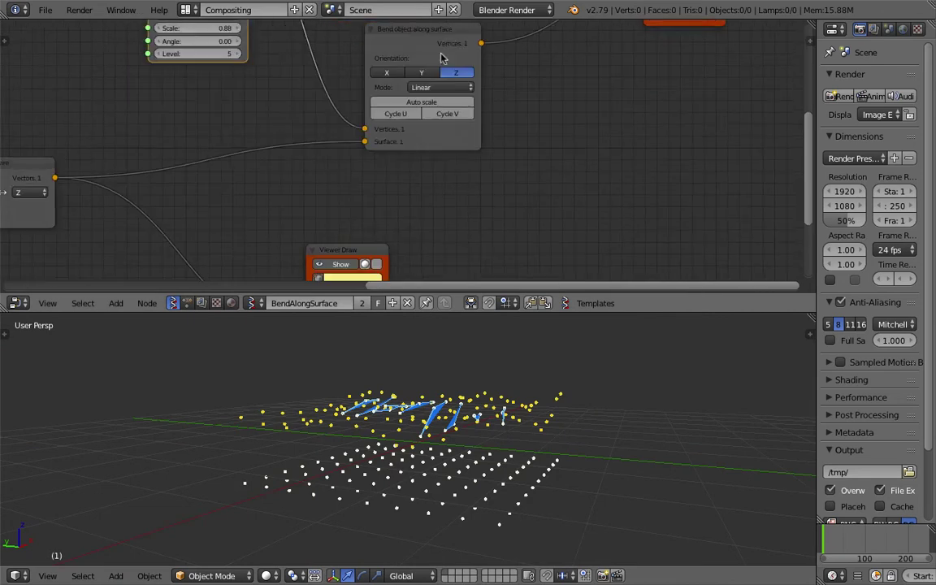
{"action": "middle_click_drag", "start_coordinate": [354, 243], "coordinate": [380, 179]}
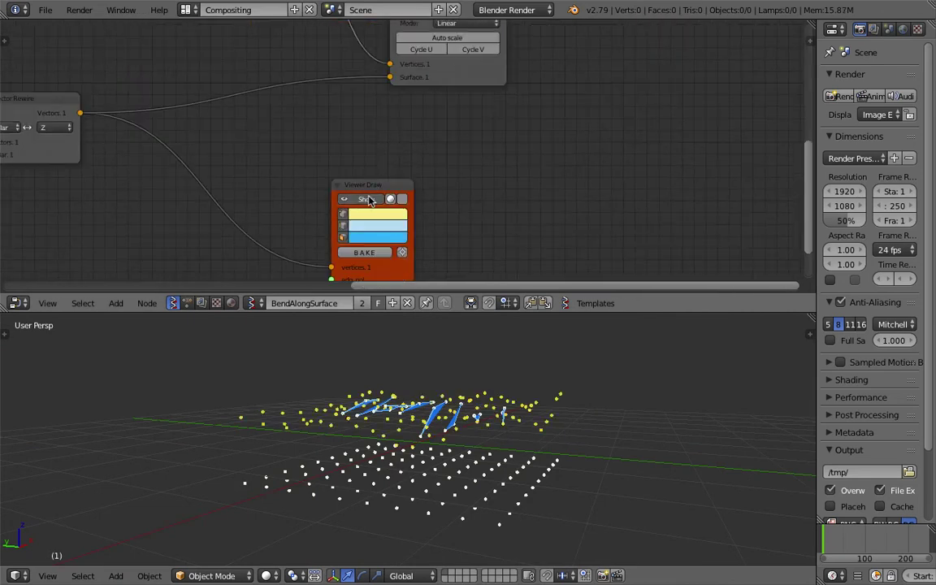
{"action": "middle_click_drag", "start_coordinate": [487, 118], "coordinate": [471, 217]}
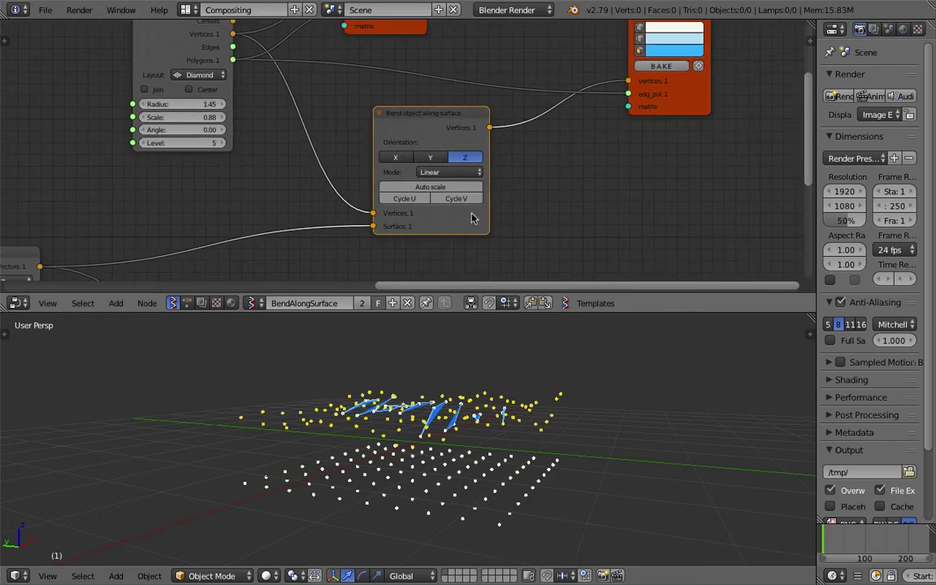
- Add a List Split node on the link between Vector Rewire and the Surface input of Bend object along surface
{"action": "left_click_drag", "start_coordinate": [438, 133], "coordinate": [454, 121]}
{"action": "middle_click_drag", "start_coordinate": [334, 205], "coordinate": [406, 154]}
{"action": "key", "text": "shift+a"}
{"action": "left_click", "coordinate": [343, 163]}
{"action": "type", "text": "list sp"}
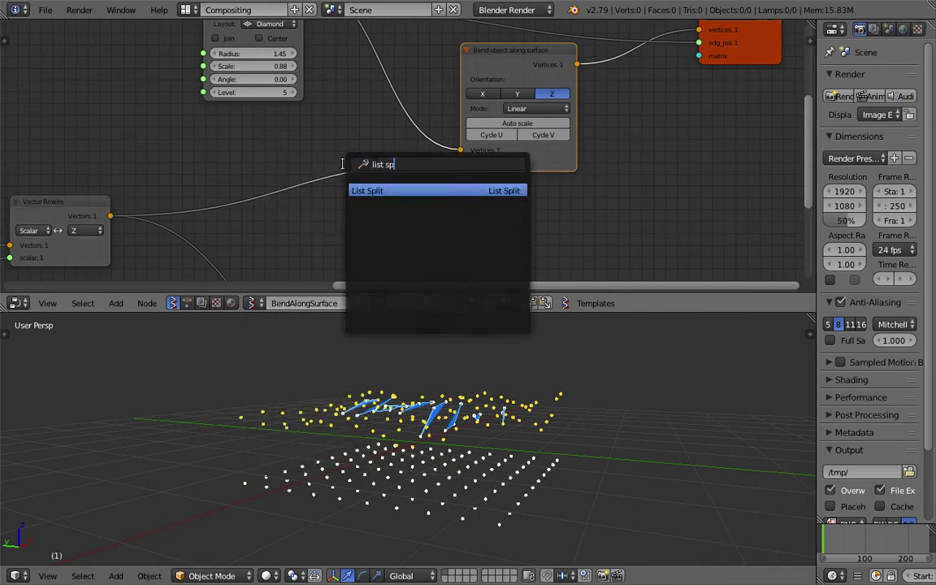
{"action": "key", "text": "Return"}
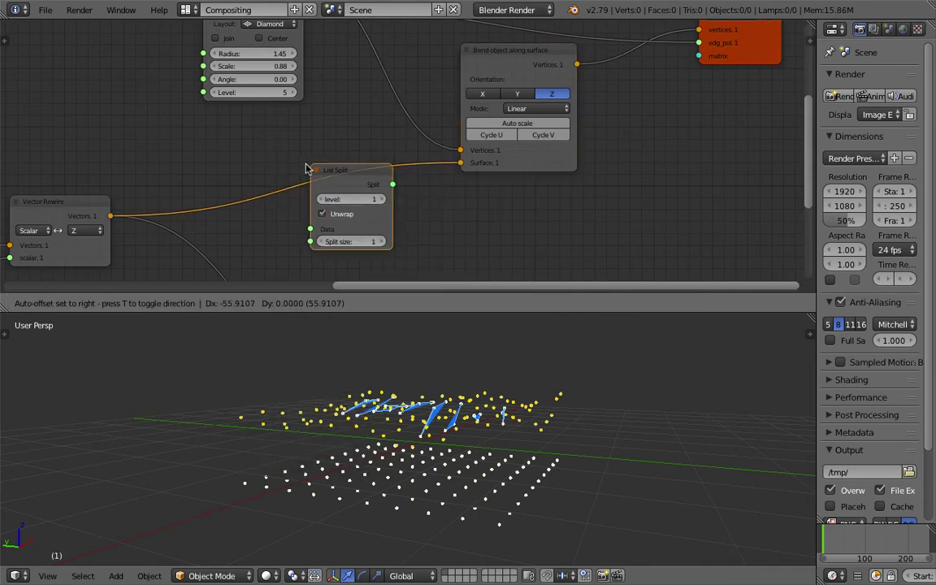
{"action": "left_click", "coordinate": [306, 172]}
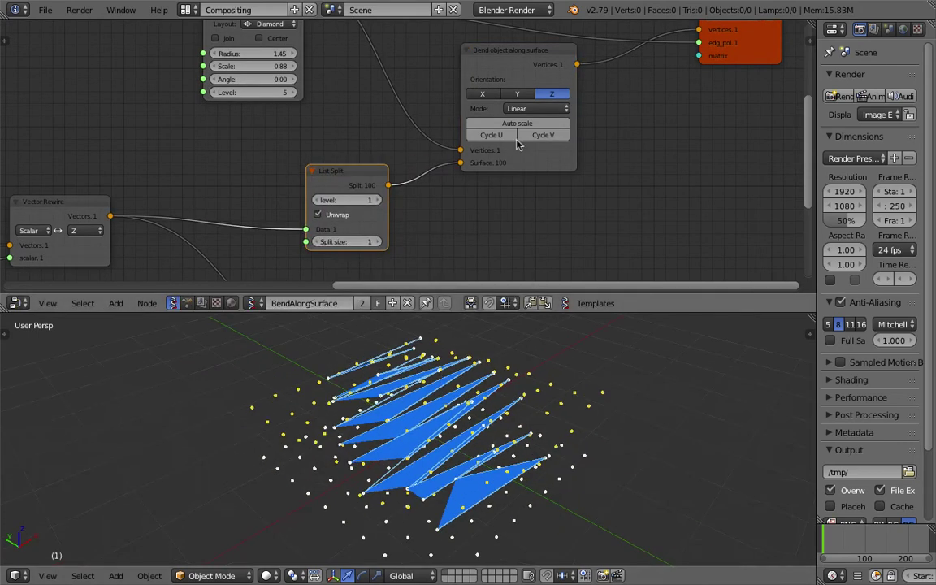
- Set the List Split node's split size to 10 and view the bent grid from another angle
{"action": "left_click", "coordinate": [376, 242]}
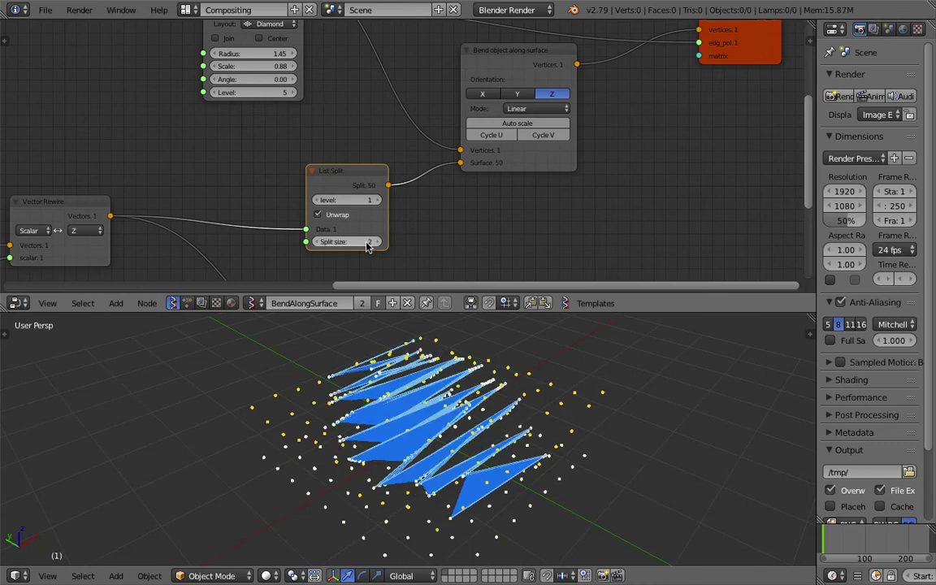
{"action": "key", "text": "Return"}
{"action": "middle_click_drag", "start_coordinate": [602, 431], "coordinate": [431, 390]}
- Connect the Integer node's output to the List Split node's Split size input
{"action": "scroll", "coordinate": [330, 264], "scroll_direction": "down", "scroll_amount": 4}
{"action": "scroll", "coordinate": [330, 265], "scroll_direction": "down", "scroll_amount": 2}
{"action": "middle_click_drag", "start_coordinate": [124, 269], "coordinate": [395, 165]}
{"action": "middle_click_drag", "start_coordinate": [126, 158], "coordinate": [161, 196]}
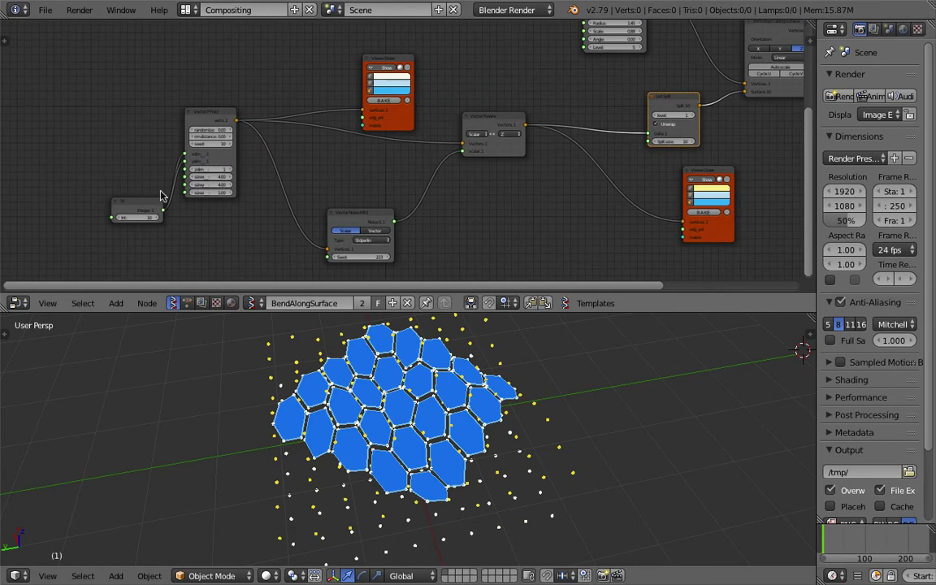
{"action": "left_click_drag", "start_coordinate": [164, 213], "coordinate": [438, 175]}
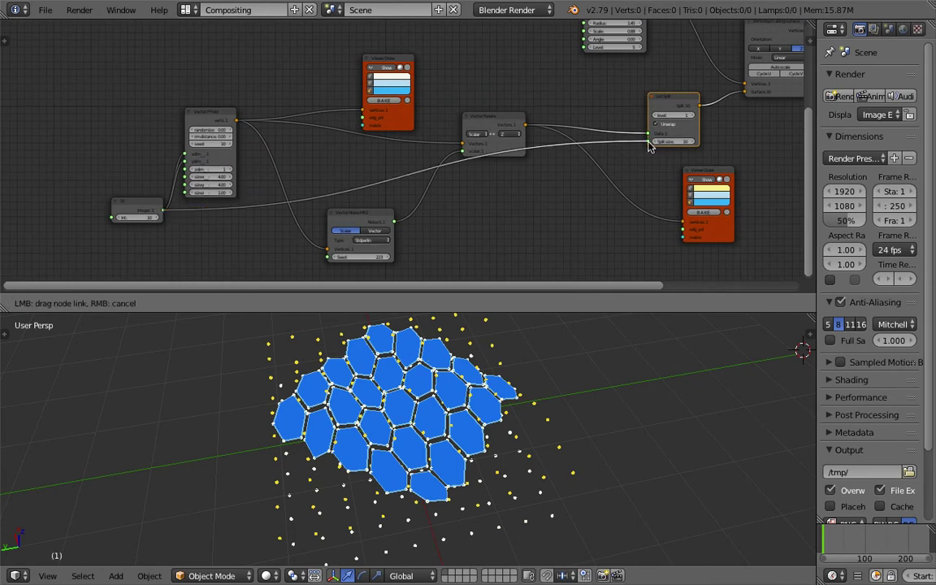
{"action": "left_click_drag", "start_coordinate": [648, 145], "coordinate": [650, 143]}
- Set the Hexa Grid node's level to 7
{"action": "middle_click_drag", "start_coordinate": [649, 145], "coordinate": [427, 205]}
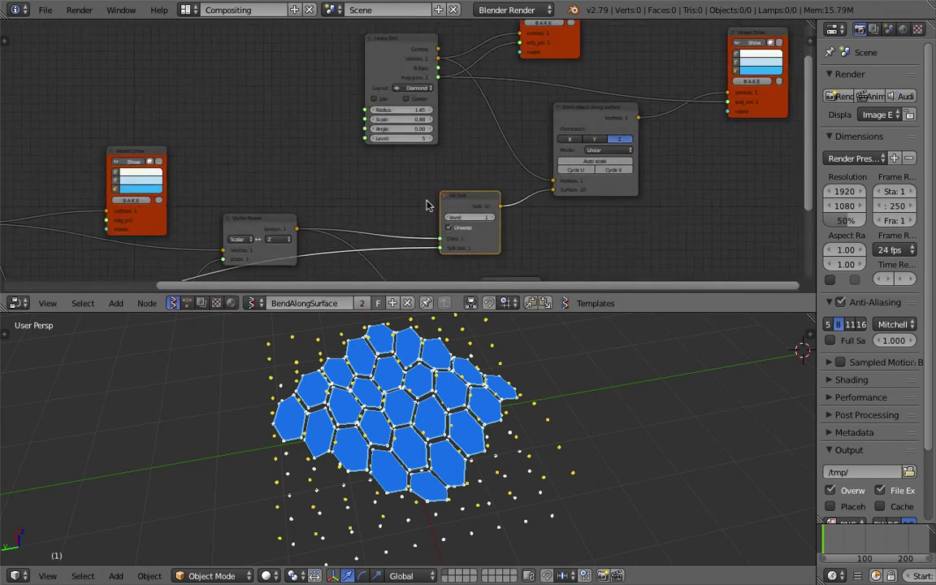
{"action": "scroll", "coordinate": [426, 205], "scroll_direction": "up", "scroll_amount": 1}
{"action": "left_click", "coordinate": [421, 172]}
{"action": "left_click", "coordinate": [421, 172]}
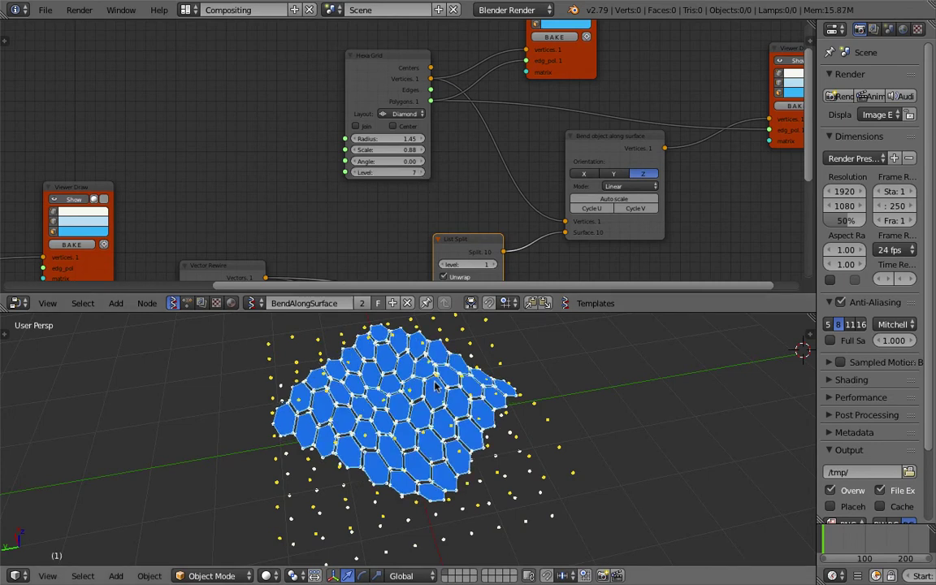
- Hide the vertices in the bent grid's Viewer Draw and view the hexagonal surface from a lower angle
{"action": "mouse_move", "coordinate": [436, 384]}
{"action": "middle_mouse_down"}
{"action": "mouse_move", "coordinate": [619, 337]}
{"action": "mouse_move", "coordinate": [447, 373]}
{"action": "middle_mouse_up"}
{"action": "middle_click_drag", "start_coordinate": [515, 130], "coordinate": [402, 160]}
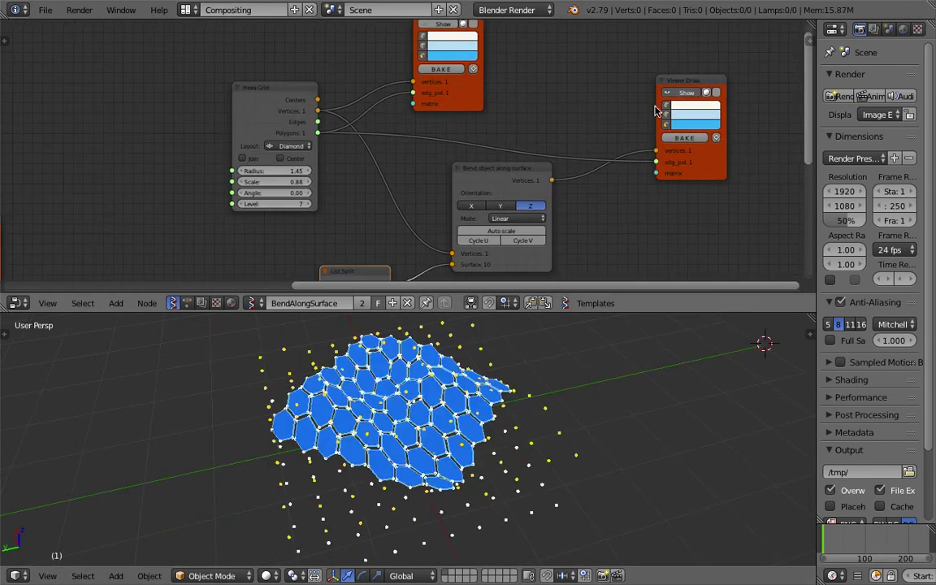
{"action": "middle_click_drag", "start_coordinate": [636, 103], "coordinate": [631, 141]}
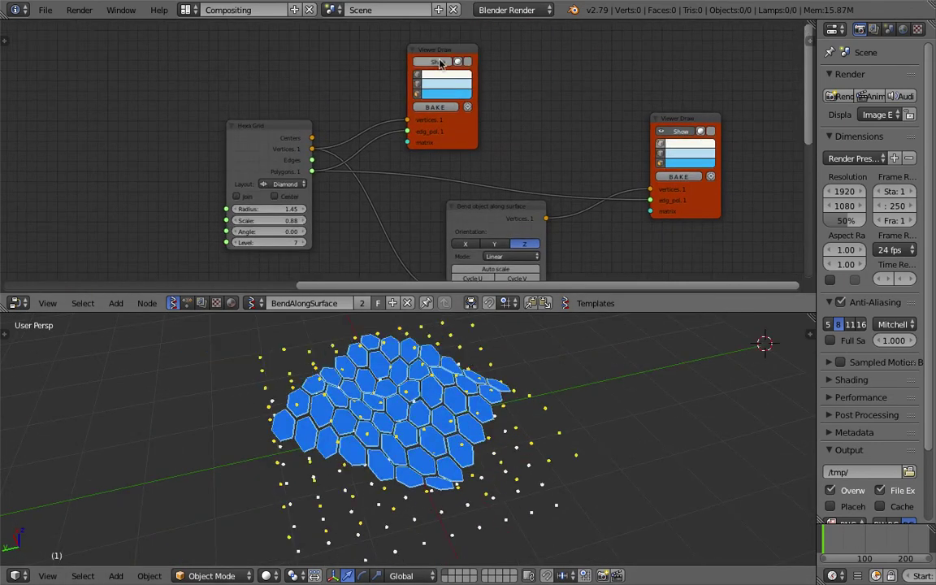
{"action": "left_click_drag", "start_coordinate": [445, 58], "coordinate": [438, 37]}
{"action": "mouse_move", "coordinate": [488, 467]}
{"action": "middle_mouse_down"}
{"action": "mouse_move", "coordinate": [478, 448]}
{"action": "mouse_move", "coordinate": [372, 372]}
{"action": "mouse_move", "coordinate": [394, 428]}
{"action": "middle_mouse_up"}
{"action": "mouse_move", "coordinate": [488, 174]}
{"action": "middle_mouse_down"}
{"action": "mouse_move", "coordinate": [476, 65]}
{"action": "mouse_move", "coordinate": [485, 19]}
{"action": "middle_mouse_up"}
{"action": "middle_click_drag", "start_coordinate": [405, 234], "coordinate": [452, 189]}
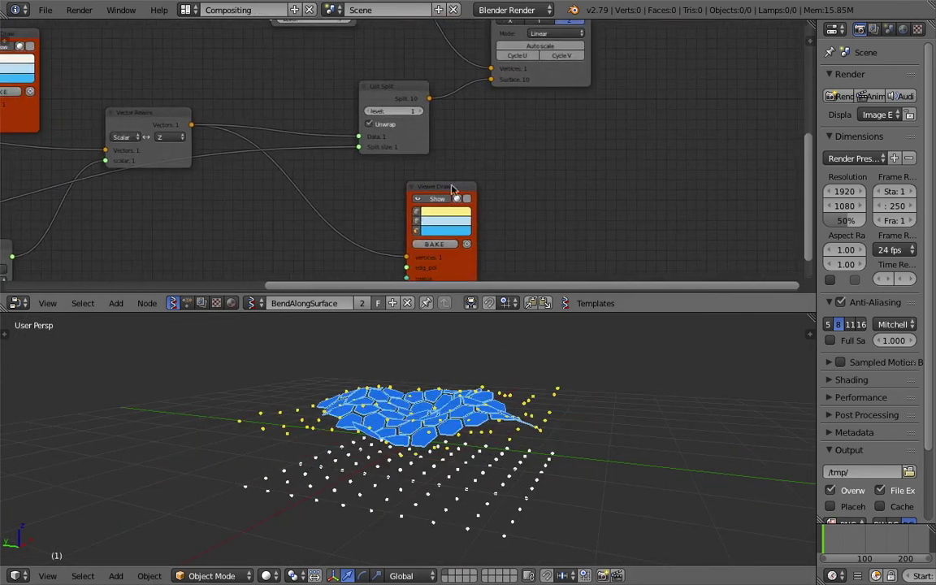
- Hide the Viewer Draw previews of the flat and the noise-displaced point fields, leaving only the bent hexagonal surface displayed
{"action": "mouse_move", "coordinate": [445, 392]}
{"action": "middle_mouse_down"}
{"action": "mouse_move", "coordinate": [533, 407]}
{"action": "mouse_move", "coordinate": [430, 405]}
{"action": "middle_mouse_up"}
{"action": "middle_click_drag", "start_coordinate": [451, 221], "coordinate": [725, 93]}
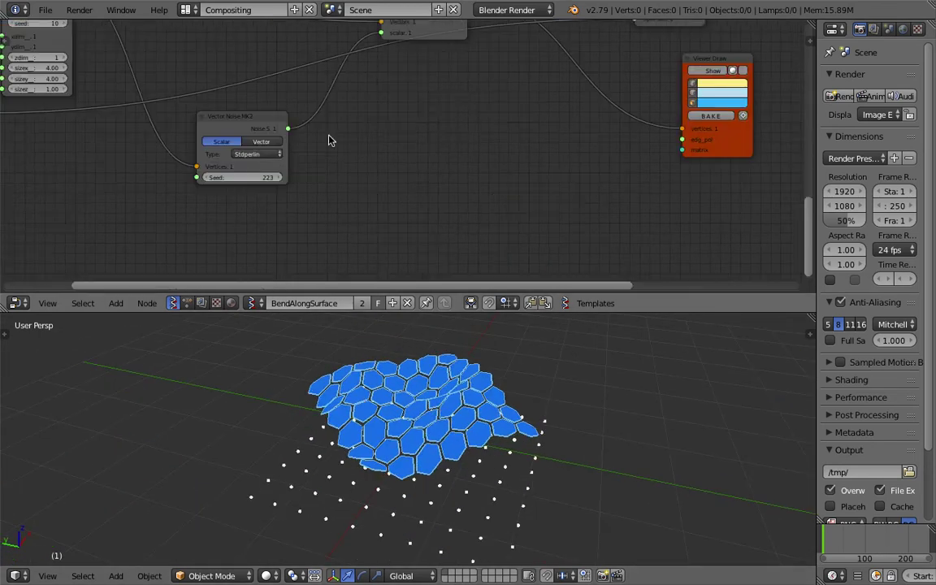
{"action": "mouse_move", "coordinate": [130, 57]}
{"action": "middle_mouse_down"}
{"action": "mouse_move", "coordinate": [398, 165]}
{"action": "mouse_move", "coordinate": [365, 227]}
{"action": "middle_mouse_up"}
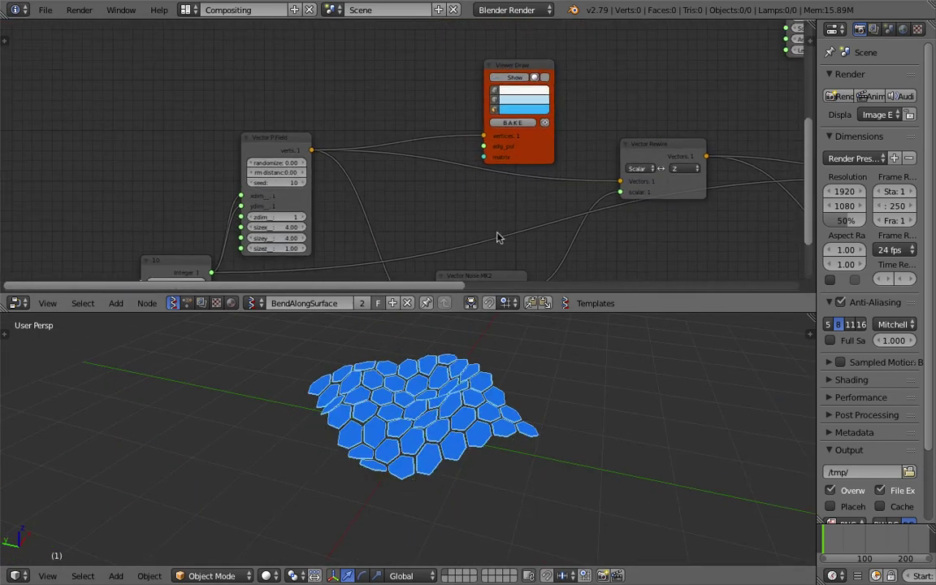
- Enlarge the node editor's height and move the Bend object along surface node further away from List Split
{"action": "left_click_drag", "start_coordinate": [528, 304], "coordinate": [536, 365]}
{"action": "middle_click_drag", "start_coordinate": [515, 264], "coordinate": [447, 234]}
{"action": "middle_click_drag", "start_coordinate": [520, 455], "coordinate": [536, 433]}
{"action": "middle_click_drag", "start_coordinate": [549, 252], "coordinate": [419, 268]}
{"action": "middle_click_drag", "start_coordinate": [750, 87], "coordinate": [463, 196]}
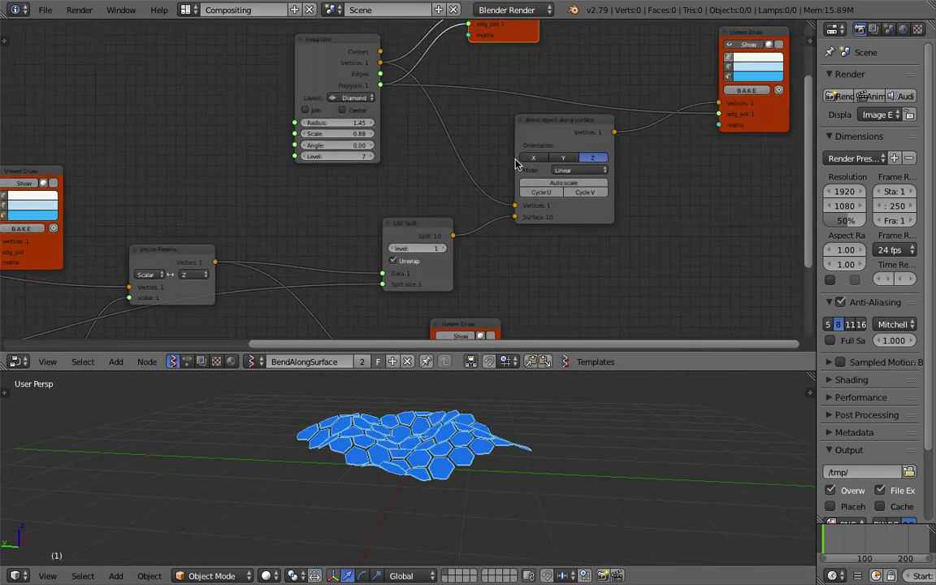
{"action": "scroll", "coordinate": [517, 162], "scroll_direction": "up", "scroll_amount": 2}
{"action": "mouse_move", "coordinate": [581, 127]}
{"action": "left_mouse_down"}
{"action": "mouse_move", "coordinate": [570, 124]}
{"action": "mouse_move", "coordinate": [627, 109]}
{"action": "left_mouse_up"}
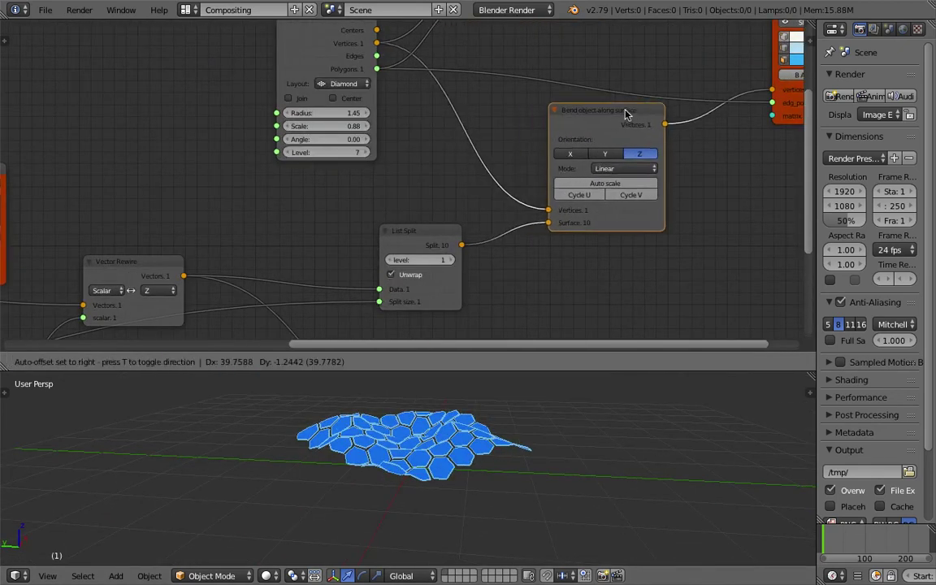
- Review the chain from Vector Rewire to the bend node and nudge the bent grid's Viewer Draw node
{"action": "mouse_move", "coordinate": [445, 163]}
{"action": "middle_mouse_down"}
{"action": "mouse_move", "coordinate": [475, 138]}
{"action": "mouse_move", "coordinate": [526, 121]}
{"action": "middle_mouse_up"}
{"action": "middle_click_drag", "start_coordinate": [400, 135], "coordinate": [522, 109]}
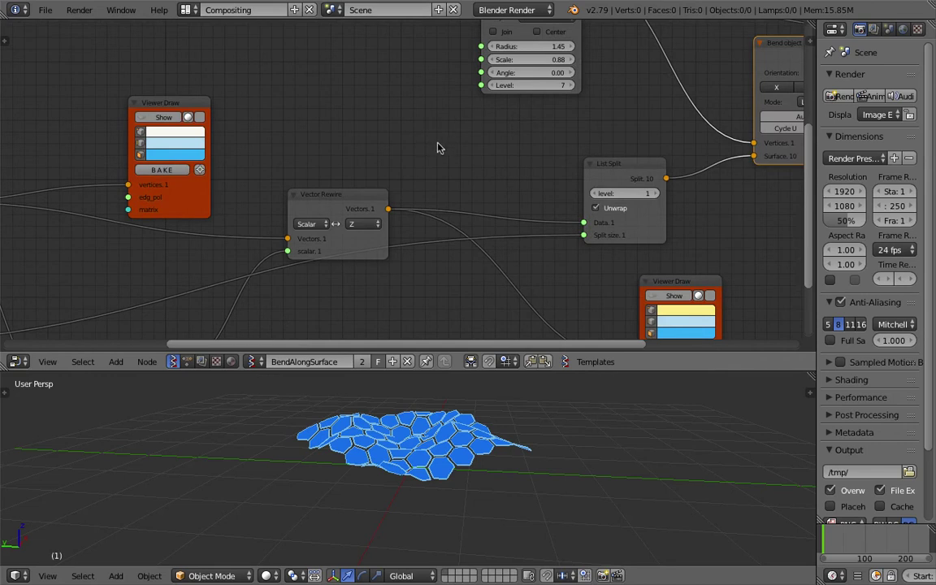
{"action": "middle_click_drag", "start_coordinate": [383, 187], "coordinate": [483, 123]}
{"action": "middle_click_drag", "start_coordinate": [450, 230], "coordinate": [515, 213]}
{"action": "middle_click_drag", "start_coordinate": [800, 109], "coordinate": [340, 233]}
{"action": "middle_click_drag", "start_coordinate": [516, 207], "coordinate": [494, 224]}
{"action": "left_click_drag", "start_coordinate": [494, 224], "coordinate": [498, 233]}
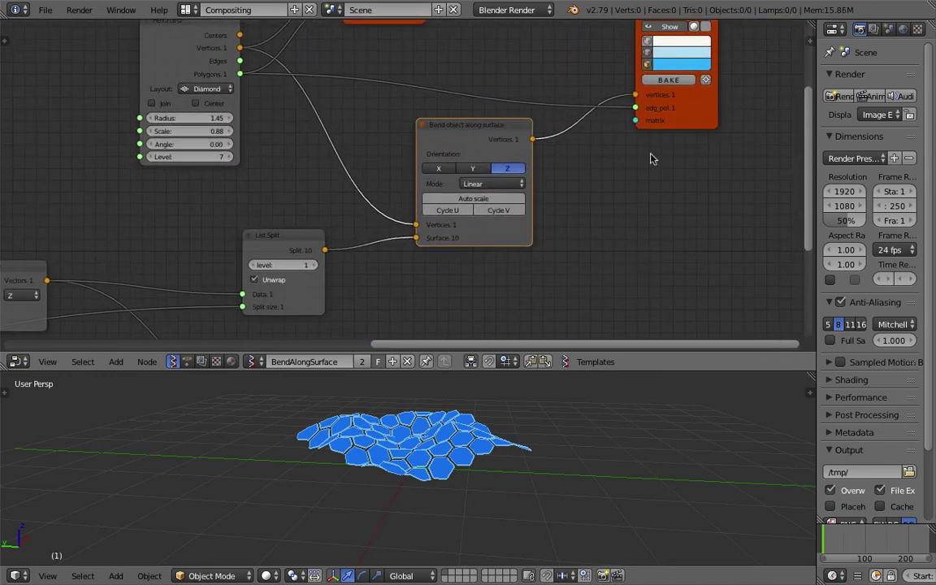
{"action": "left_click_drag", "start_coordinate": [695, 112], "coordinate": [704, 104]}
- Set the Vector Noise MK2 node's seed to 274 and view the bent surface from several angles
{"action": "mouse_move", "coordinate": [192, 247]}
{"action": "middle_mouse_down"}
{"action": "mouse_move", "coordinate": [431, 172]}
{"action": "mouse_move", "coordinate": [395, 192]}
{"action": "middle_mouse_up"}
{"action": "scroll", "coordinate": [397, 185], "scroll_direction": "up", "scroll_amount": 1}
{"action": "middle_click_drag", "start_coordinate": [270, 250], "coordinate": [431, 151]}
{"action": "middle_click_drag", "start_coordinate": [412, 396], "coordinate": [424, 548]}
{"action": "middle_click_drag", "start_coordinate": [369, 240], "coordinate": [517, 147]}
{"action": "scroll", "coordinate": [341, 195], "scroll_direction": "up", "scroll_amount": 1}
{"action": "mouse_move", "coordinate": [311, 253]}
{"action": "left_mouse_down"}
{"action": "mouse_move", "coordinate": [346, 252]}
{"action": "mouse_move", "coordinate": [316, 253]}
{"action": "left_mouse_up"}
{"action": "middle_click_drag", "start_coordinate": [508, 449], "coordinate": [436, 455]}
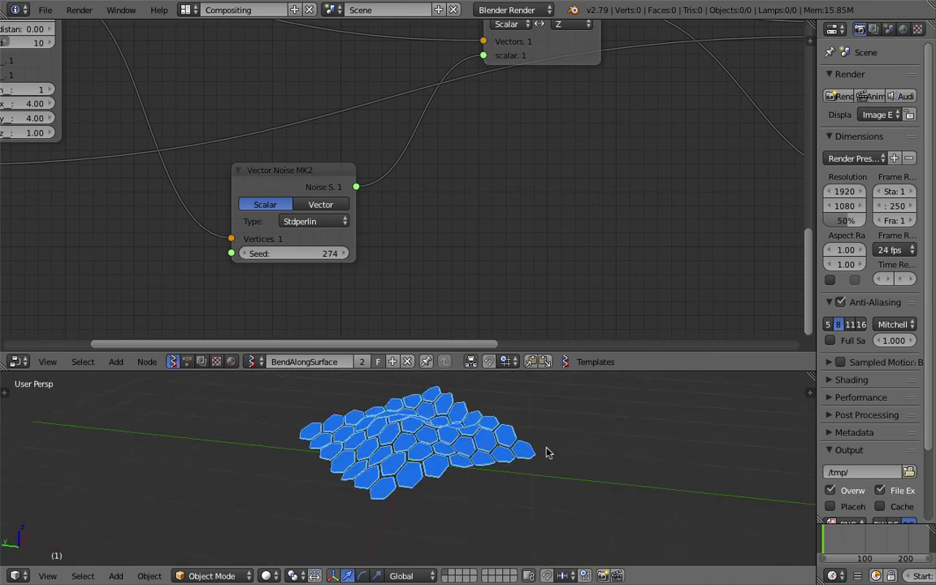
{"action": "middle_click_drag", "start_coordinate": [547, 452], "coordinate": [565, 449]}
- Try the Voronoi_F1 noise type in the Vector Noise MK2 node
{"action": "middle_click_drag", "start_coordinate": [446, 286], "coordinate": [441, 288]}
{"action": "left_click", "coordinate": [324, 224]}
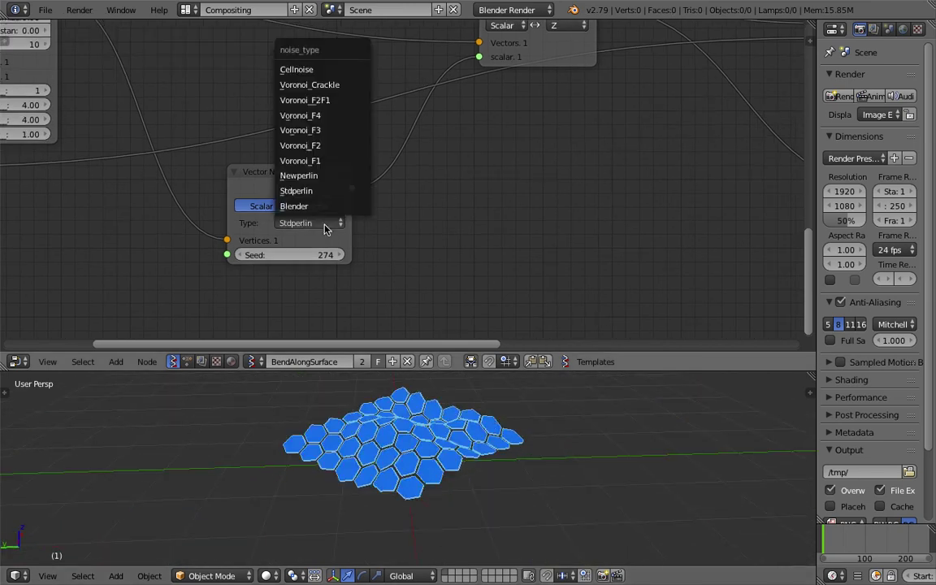
{"action": "left_click", "coordinate": [331, 162]}
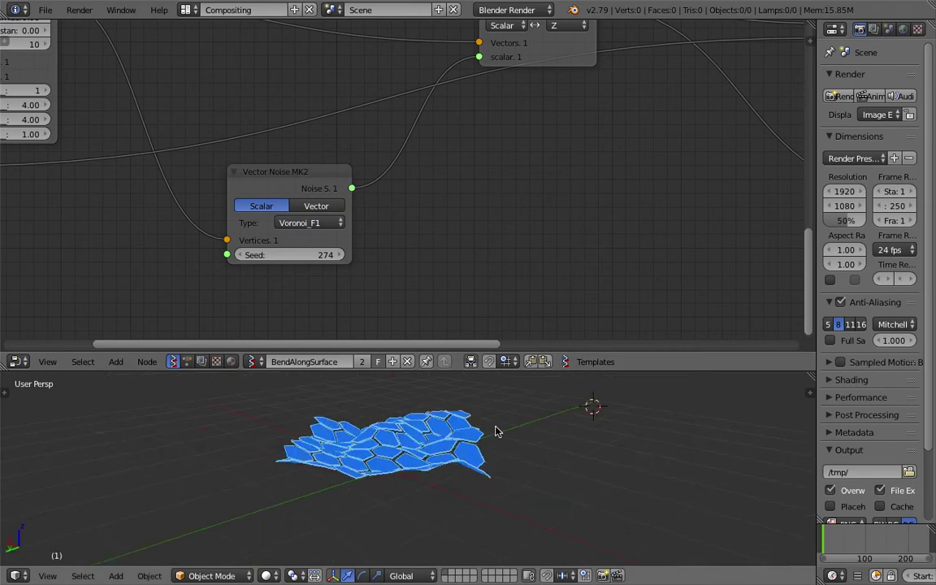
- Set the Vector Noise MK2 node's type to Cellnoise and orbit around the bent surface
{"action": "left_click", "coordinate": [329, 223]}
{"action": "left_click", "coordinate": [323, 71]}
{"action": "middle_click_drag", "start_coordinate": [415, 455], "coordinate": [423, 424]}
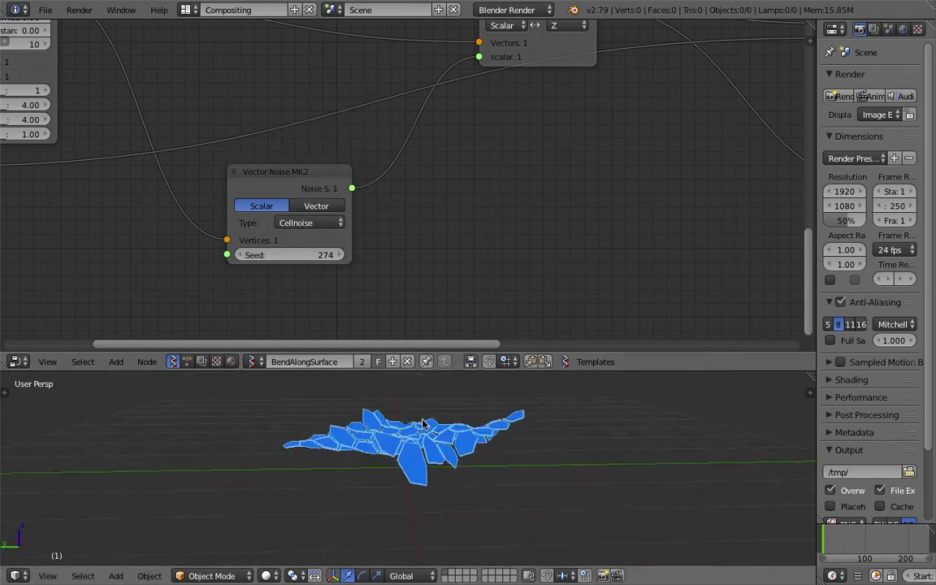
{"action": "middle_click_drag", "start_coordinate": [347, 465], "coordinate": [681, 439]}
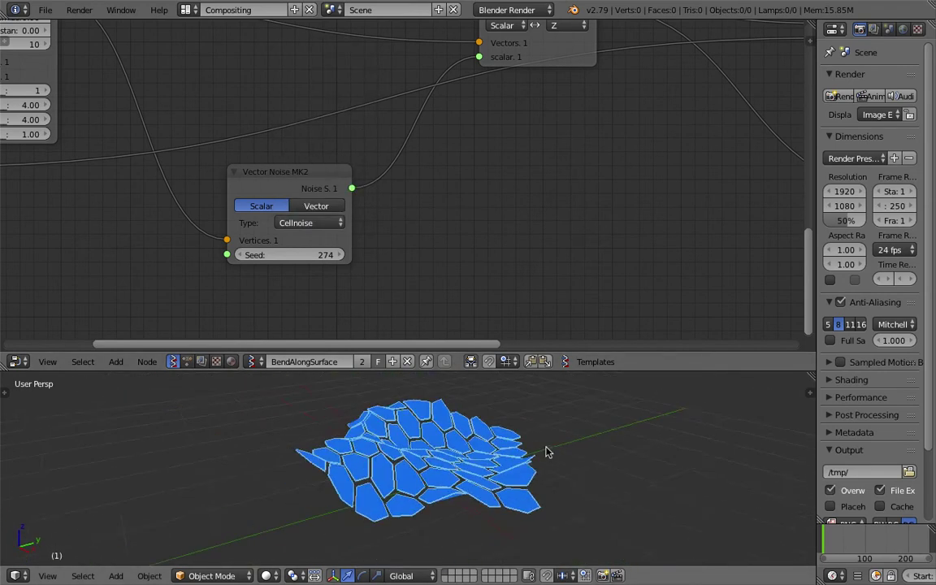
{"action": "mouse_move", "coordinate": [546, 452]}
{"action": "middle_mouse_down"}
{"action": "mouse_move", "coordinate": [571, 397]}
{"action": "mouse_move", "coordinate": [568, 455]}
{"action": "mouse_move", "coordinate": [552, 438]}
{"action": "middle_mouse_up"}
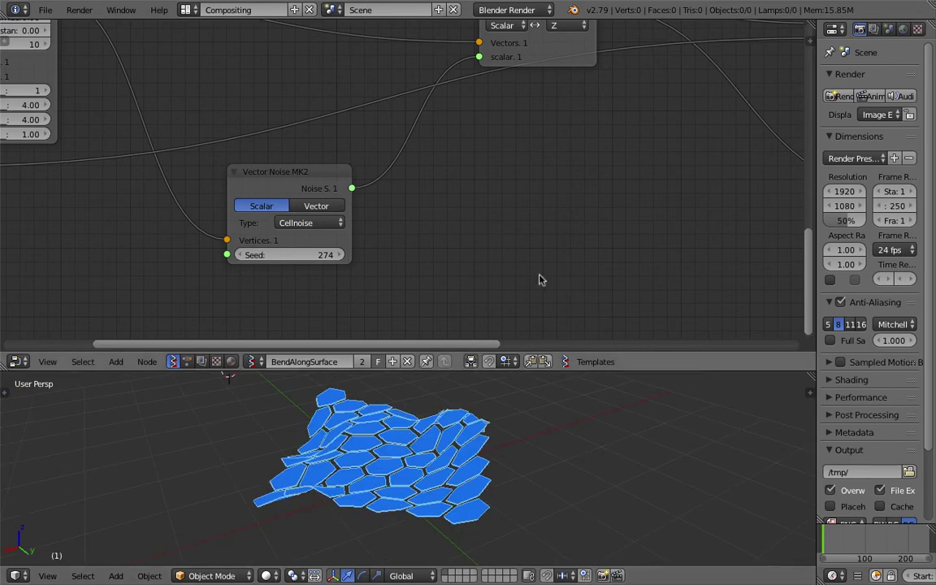
- Reposition the bent grid's Viewer Draw node above the Bend object along surface node and view the surface from lower down
{"action": "scroll", "coordinate": [540, 276], "scroll_direction": "down", "scroll_amount": 3}
{"action": "middle_click_drag", "start_coordinate": [589, 185], "coordinate": [504, 166]}
{"action": "middle_click_drag", "start_coordinate": [754, 52], "coordinate": [464, 150]}
{"action": "middle_click_drag", "start_coordinate": [537, 149], "coordinate": [377, 206]}
{"action": "mouse_move", "coordinate": [428, 140]}
{"action": "middle_mouse_down"}
{"action": "mouse_move", "coordinate": [418, 232]}
{"action": "mouse_move", "coordinate": [432, 263]}
{"action": "middle_mouse_up"}
{"action": "left_click_drag", "start_coordinate": [635, 138], "coordinate": [645, 124]}
{"action": "middle_click_drag", "start_coordinate": [527, 178], "coordinate": [617, 216]}
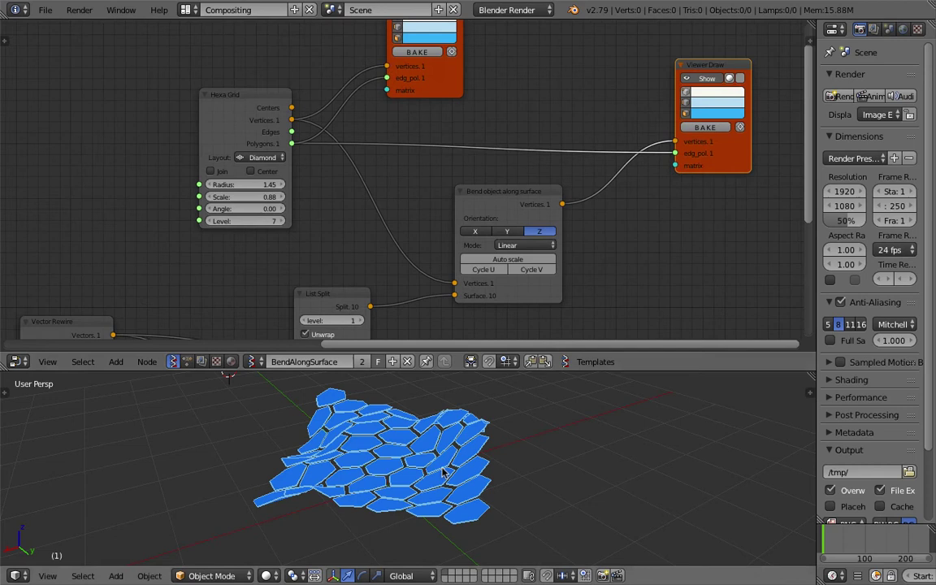
{"action": "middle_click_drag", "start_coordinate": [443, 472], "coordinate": [469, 460]}
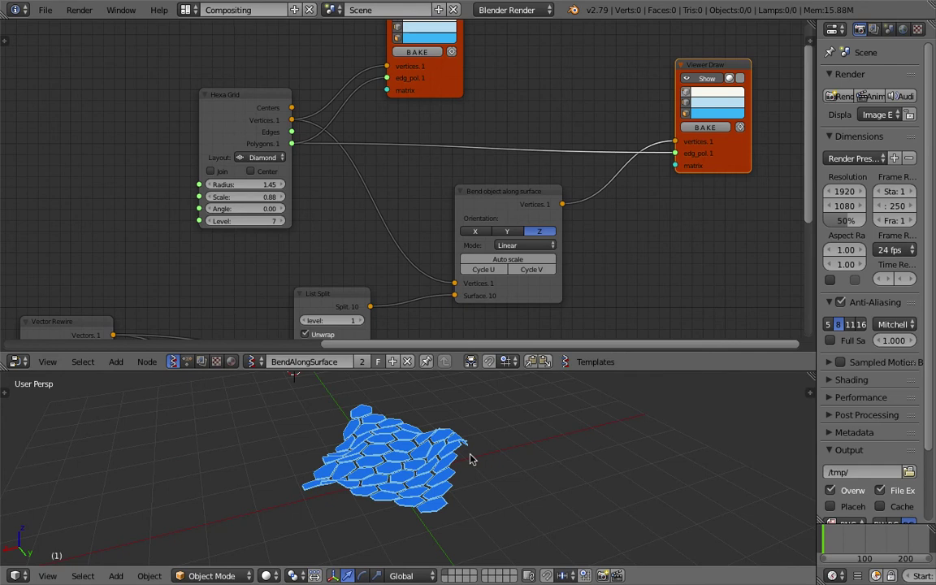
{"action": "middle_click_drag", "start_coordinate": [483, 447], "coordinate": [347, 457]}
- Shift the Bend object along surface node and its Viewer Draw node to tidy the end of the chain
{"action": "middle_click_drag", "start_coordinate": [464, 239], "coordinate": [436, 246]}
{"action": "scroll", "coordinate": [439, 244], "scroll_direction": "up", "scroll_amount": 2}
{"action": "left_click_drag", "start_coordinate": [495, 213], "coordinate": [485, 202]}
{"action": "middle_click_drag", "start_coordinate": [541, 232], "coordinate": [512, 230]}
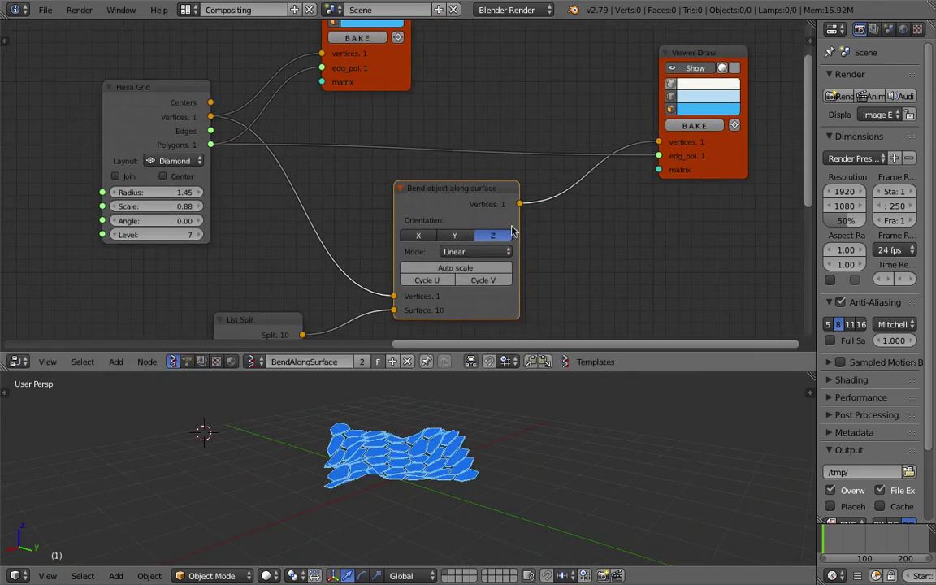
{"action": "left_click_drag", "start_coordinate": [533, 229], "coordinate": [546, 229]}
{"action": "left_click_drag", "start_coordinate": [711, 163], "coordinate": [687, 154]}
{"action": "middle_click_drag", "start_coordinate": [564, 183], "coordinate": [502, 169]}
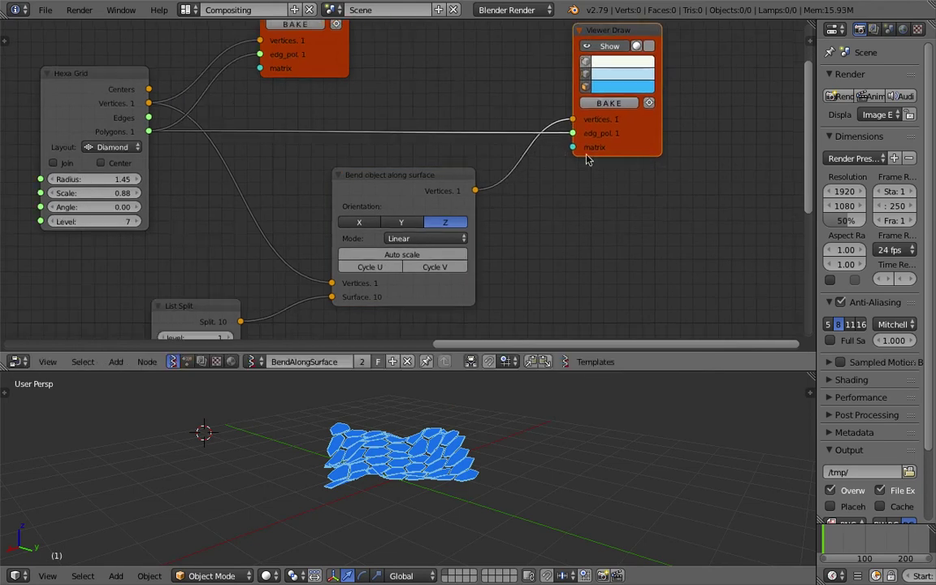
- Widen the Properties editor and view the bent surface from another side
{"action": "left_click_drag", "start_coordinate": [816, 121], "coordinate": [697, 143]}
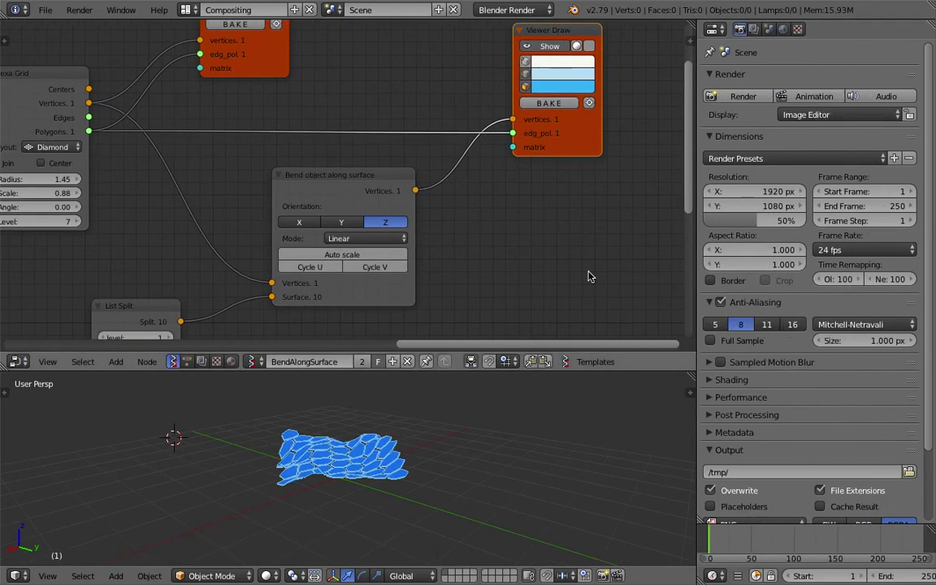
{"action": "middle_click_drag", "start_coordinate": [372, 460], "coordinate": [404, 415]}
{"action": "scroll", "coordinate": [467, 189], "scroll_direction": "up", "scroll_amount": 2}
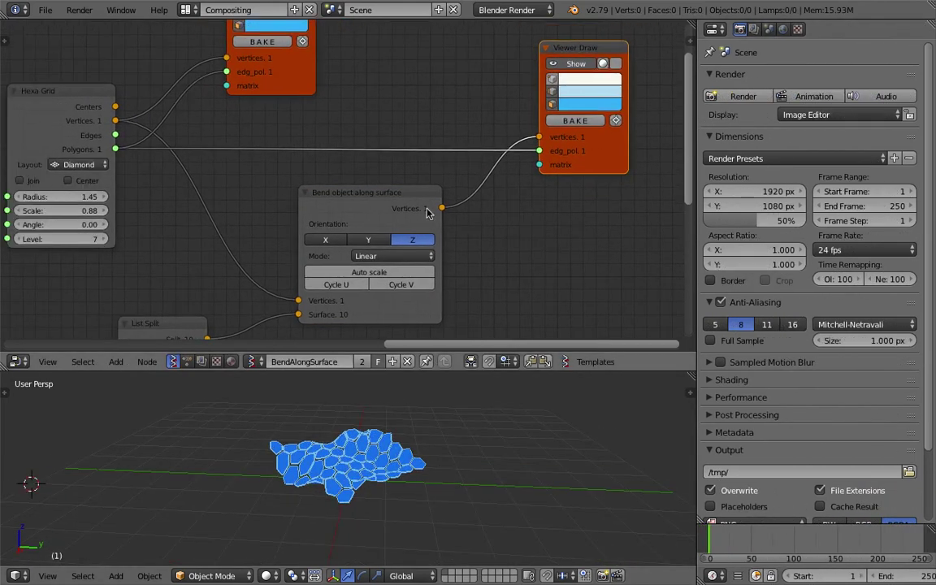
{"action": "middle_click_drag", "start_coordinate": [457, 183], "coordinate": [470, 179]}
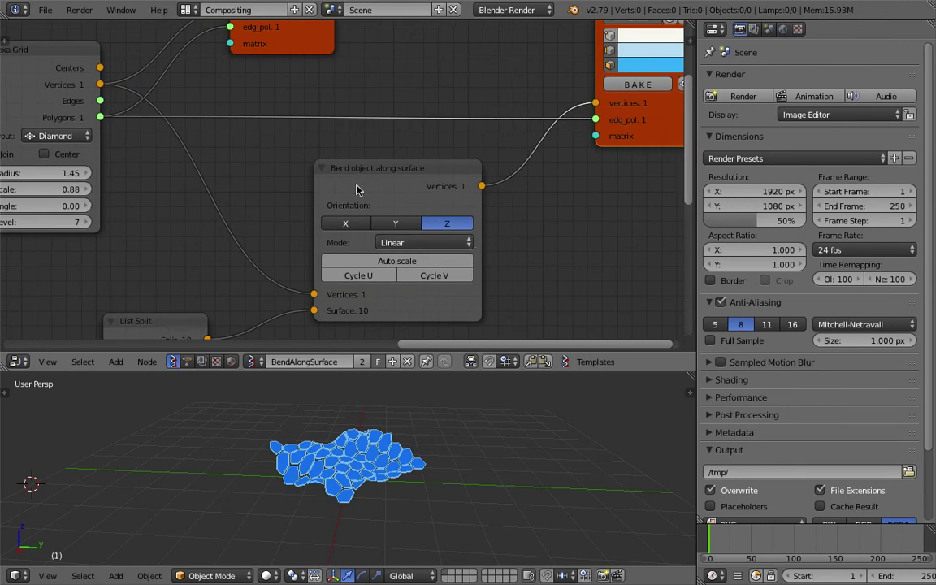
- Space the Bend object along surface node and its Viewer Draw further apart, and save over bend_along_surface_008.blend
{"action": "left_click_drag", "start_coordinate": [376, 174], "coordinate": [352, 153]}
{"action": "mouse_move", "coordinate": [414, 181]}
{"action": "middle_mouse_down"}
{"action": "mouse_move", "coordinate": [326, 176]}
{"action": "mouse_move", "coordinate": [408, 191]}
{"action": "middle_mouse_up"}
{"action": "middle_click_drag", "start_coordinate": [443, 423], "coordinate": [406, 430]}
{"action": "left_click_drag", "start_coordinate": [548, 138], "coordinate": [595, 132]}
{"action": "key", "text": "ctrl+s"}
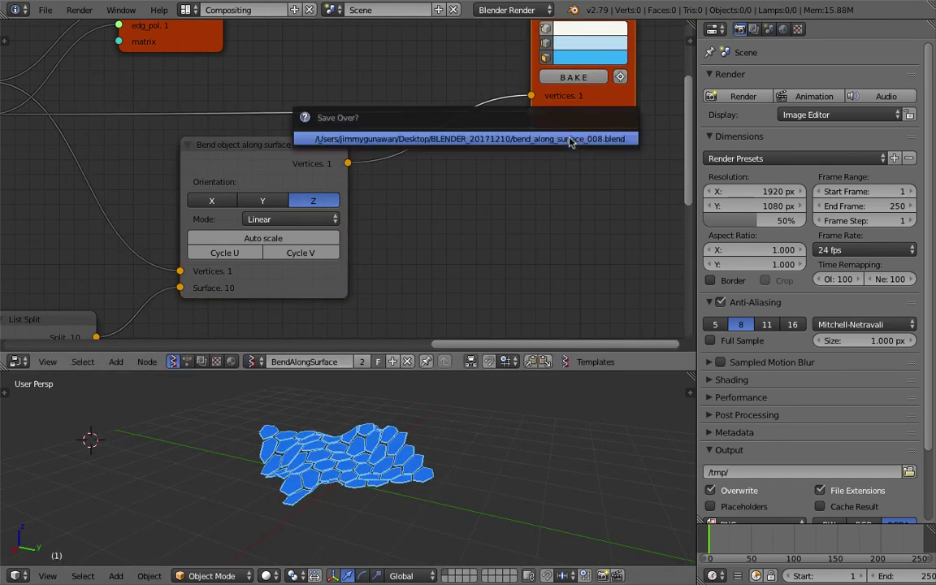
{"action": "left_click", "coordinate": [570, 140]}
- Add an Extrude Region node and place it below the bent grid's Viewer Draw node
{"action": "middle_click_drag", "start_coordinate": [524, 174], "coordinate": [511, 216]}
{"action": "key", "text": "alt+space"}
{"action": "type", "text": "extr"}
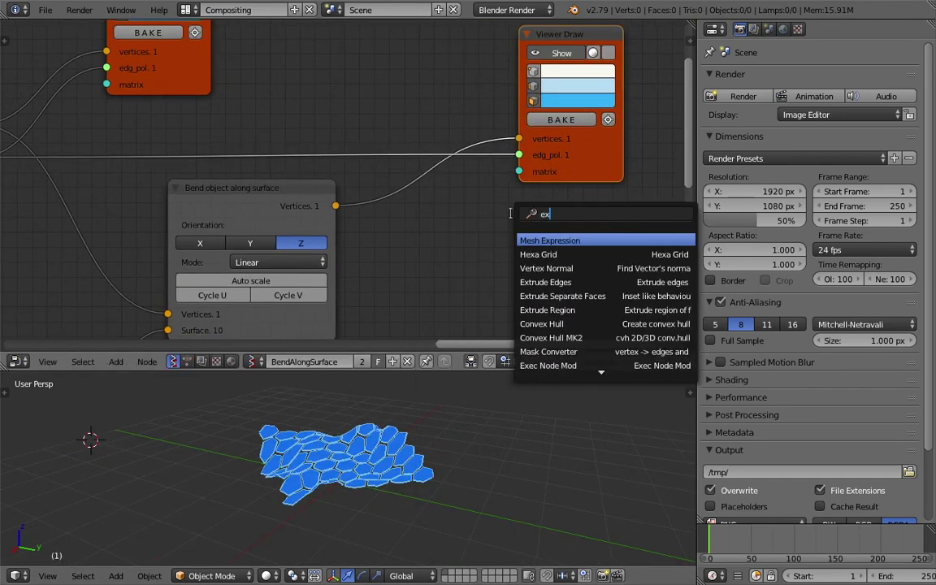
{"action": "key", "text": "Down"}
{"action": "key", "text": "Down"}
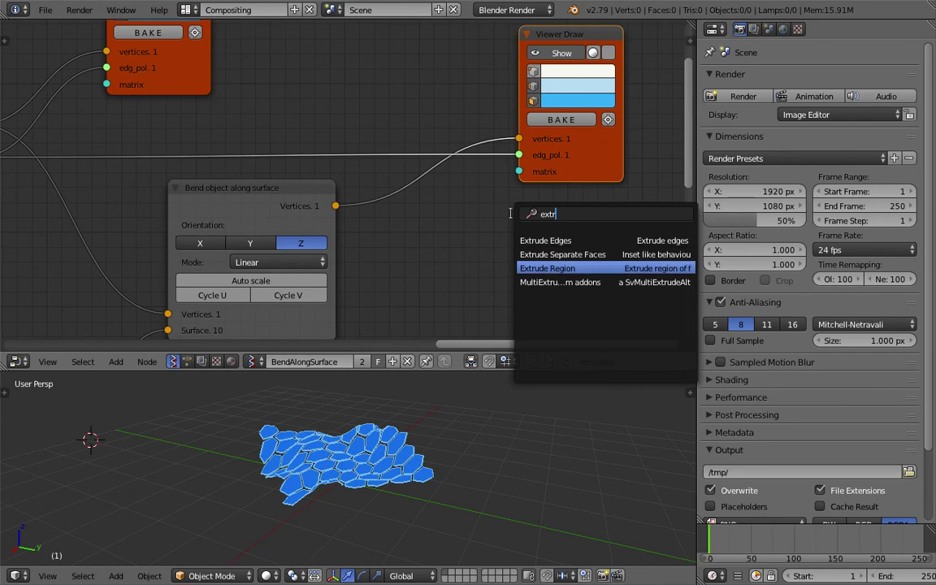
{"action": "key", "text": "Return"}
{"action": "left_click", "coordinate": [517, 218]}
{"action": "scroll", "coordinate": [517, 218], "scroll_direction": "down", "scroll_amount": 3}
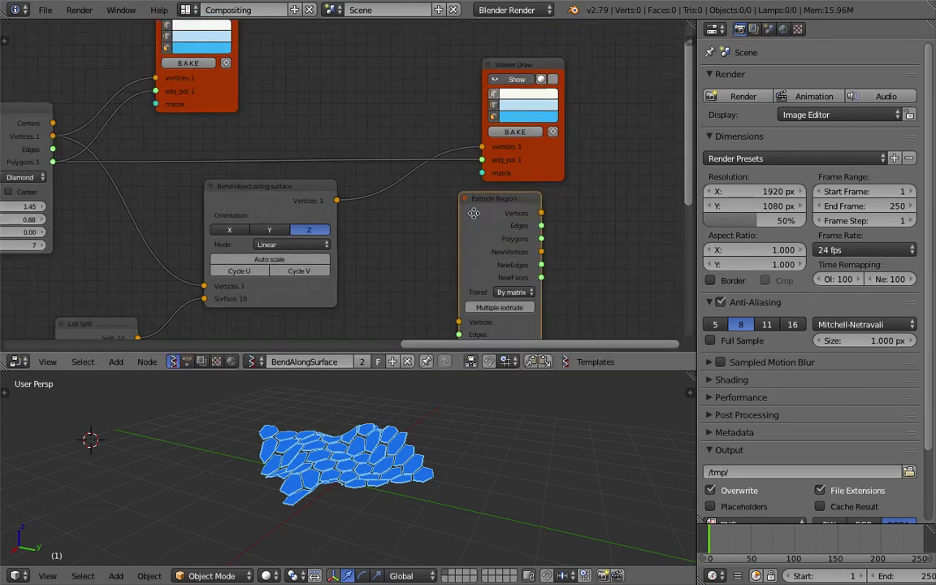
{"action": "middle_click_drag", "start_coordinate": [524, 139], "coordinate": [534, 135]}
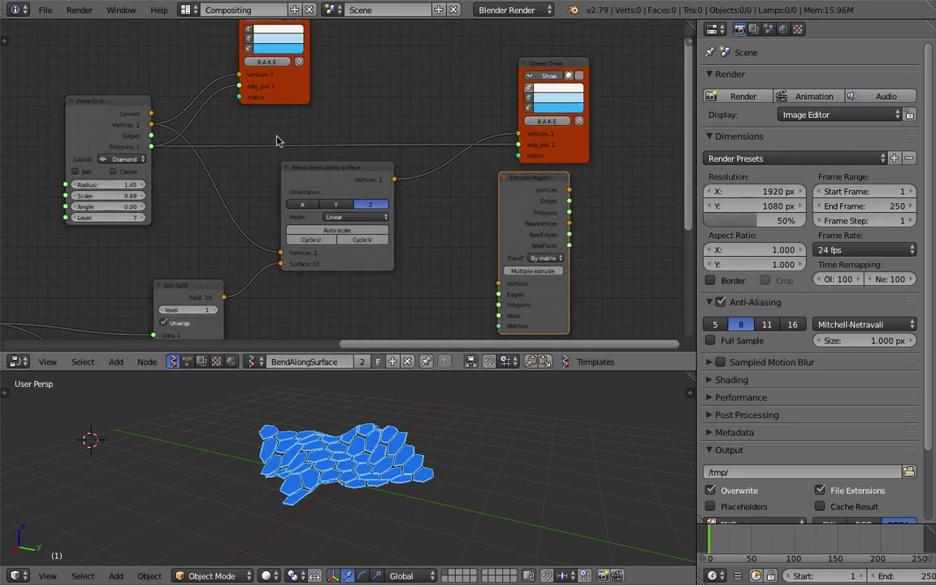
- Connect the Hexa Grid's Polygons and the bend node's Vertices outputs to the matching Extrude Region inputs
{"action": "left_click_drag", "start_coordinate": [151, 148], "coordinate": [466, 312]}
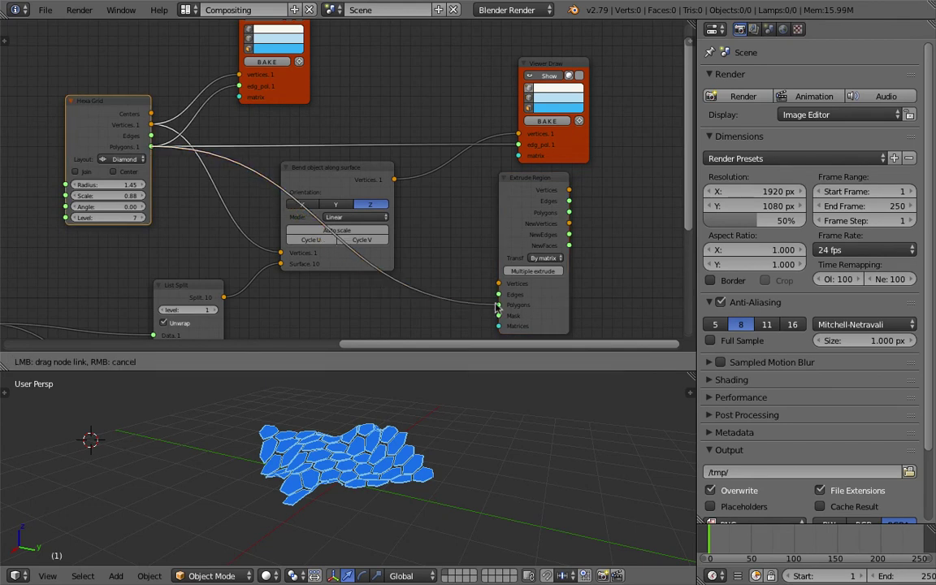
{"action": "left_click_drag", "start_coordinate": [395, 179], "coordinate": [499, 282]}
{"action": "middle_click_drag", "start_coordinate": [426, 228], "coordinate": [319, 225]}
- Duplicate the Viewer Draw node beside Extrude Region and feed it Extrude Region's Vertices and Polygons outputs
{"action": "left_click", "coordinate": [461, 154]}
{"action": "key", "text": "shift+d"}
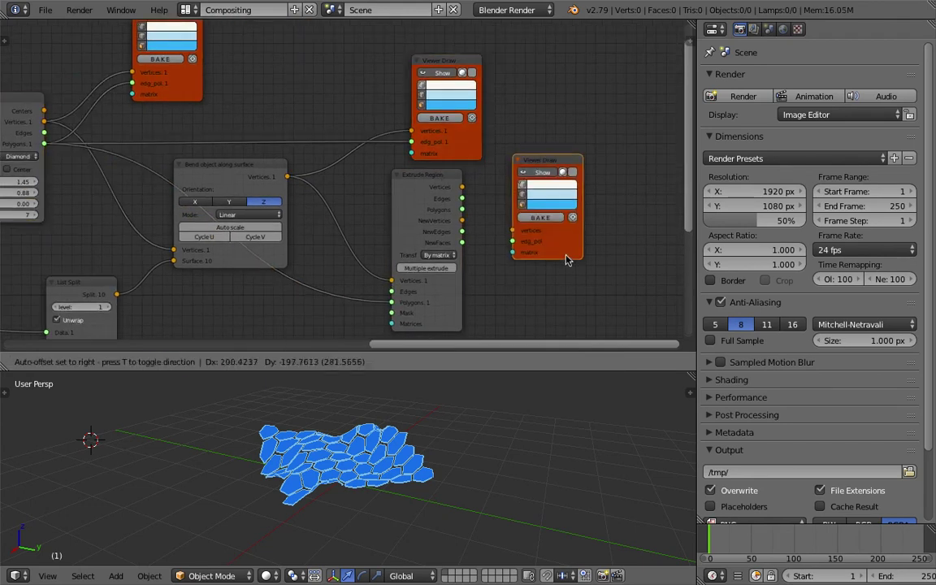
{"action": "left_click", "coordinate": [567, 260]}
{"action": "scroll", "coordinate": [567, 260], "scroll_direction": "up", "scroll_amount": 1}
{"action": "left_click_drag", "start_coordinate": [493, 189], "coordinate": [557, 244]}
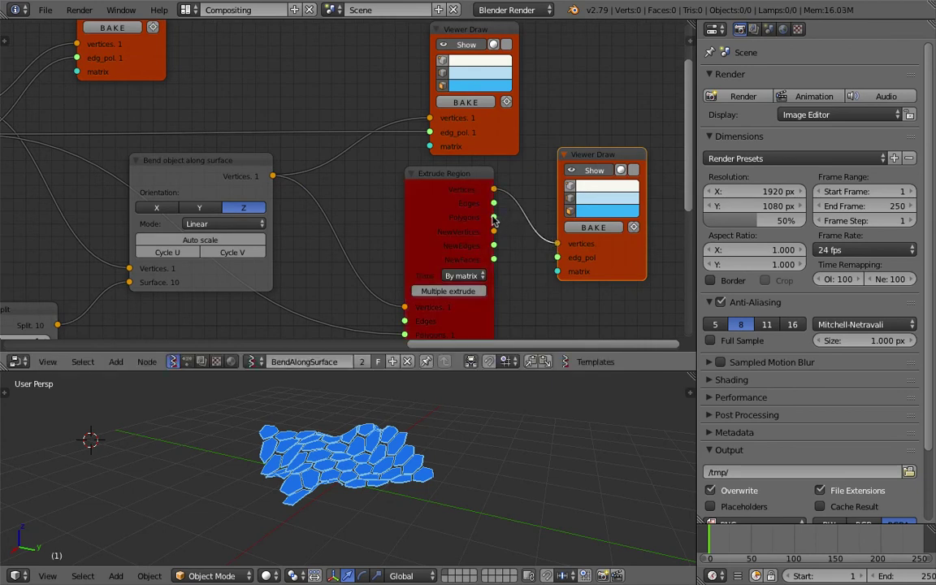
{"action": "left_click_drag", "start_coordinate": [494, 217], "coordinate": [558, 258]}
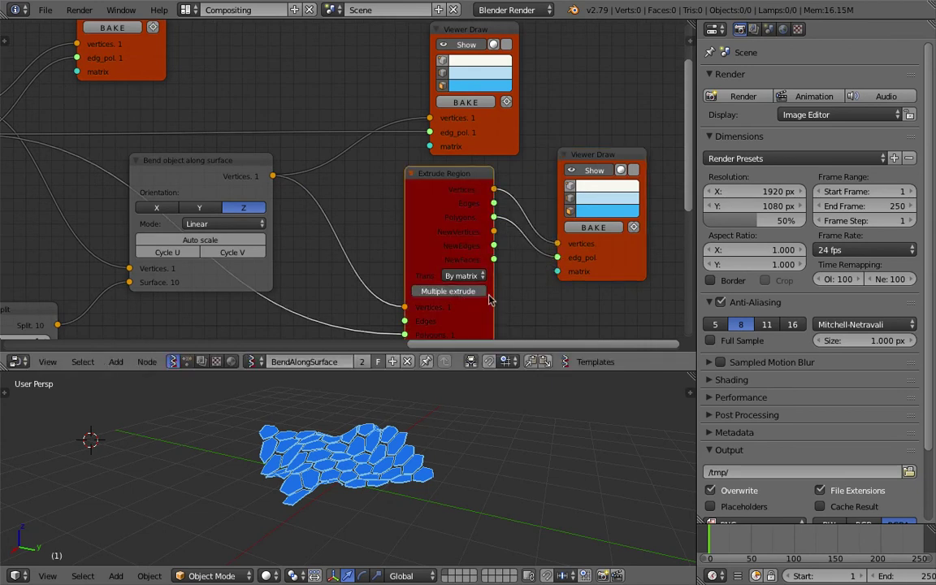
- Set the Extrude Region node's transformation to Along normal
{"action": "left_click", "coordinate": [472, 278]}
{"action": "left_click", "coordinate": [469, 248]}
{"action": "middle_click_drag", "start_coordinate": [506, 276], "coordinate": [515, 207]}
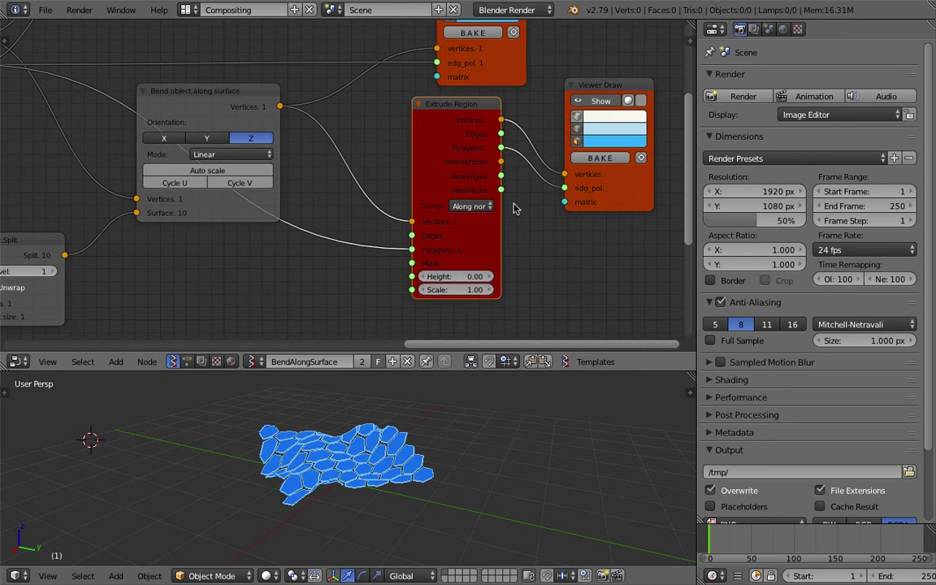
{"action": "scroll", "coordinate": [514, 207], "scroll_direction": "up", "scroll_amount": 1}
- Move the Bend object along surface node closer to Extrude Region and toggle the bent grid's Viewer Draw visibility
{"action": "left_click_drag", "start_coordinate": [455, 167], "coordinate": [469, 180]}
{"action": "middle_click_drag", "start_coordinate": [344, 139], "coordinate": [361, 192]}
{"action": "left_click_drag", "start_coordinate": [263, 144], "coordinate": [329, 148]}
{"action": "middle_click_drag", "start_coordinate": [369, 196], "coordinate": [300, 281]}
{"action": "left_click", "coordinate": [424, 100]}
{"action": "left_click", "coordinate": [428, 99]}
{"action": "left_click", "coordinate": [428, 100]}
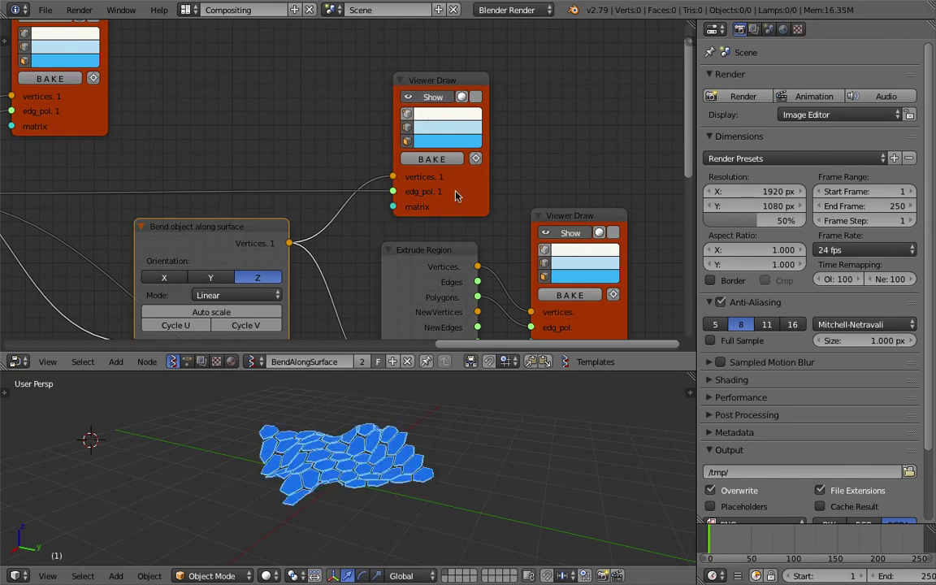
{"action": "middle_click_drag", "start_coordinate": [455, 195], "coordinate": [478, 168]}
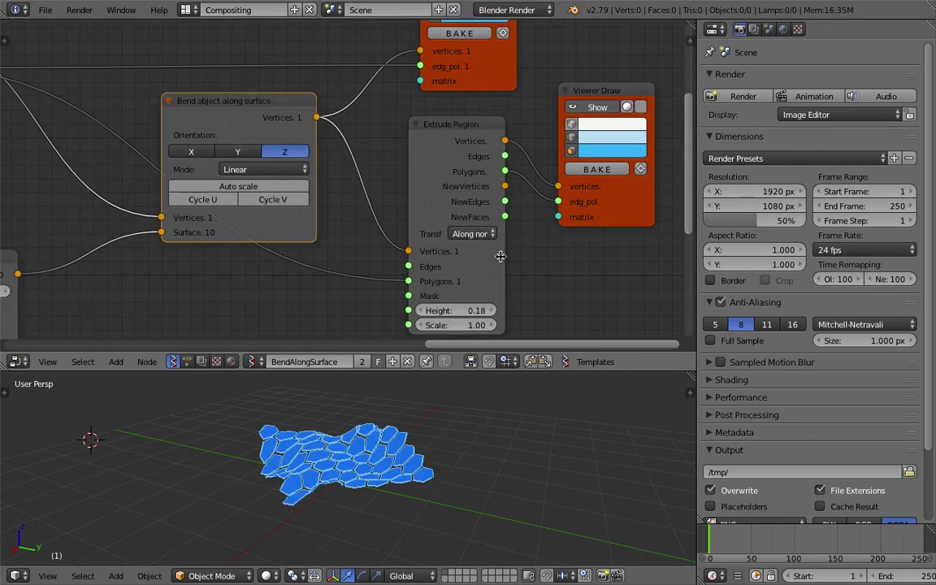
- Widen the Extrude Region node and set its height to 0.30
{"action": "left_click_drag", "start_coordinate": [500, 256], "coordinate": [531, 260]}
{"action": "scroll", "coordinate": [281, 161], "scroll_direction": "down", "scroll_amount": 2}
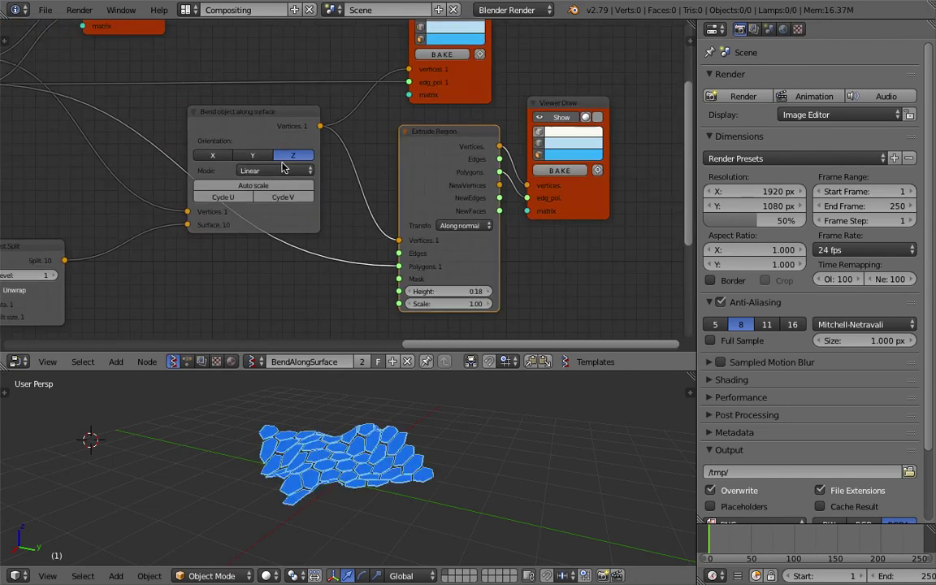
{"action": "middle_click_drag", "start_coordinate": [242, 156], "coordinate": [270, 155]}
{"action": "left_click_drag", "start_coordinate": [476, 292], "coordinate": [484, 292]}
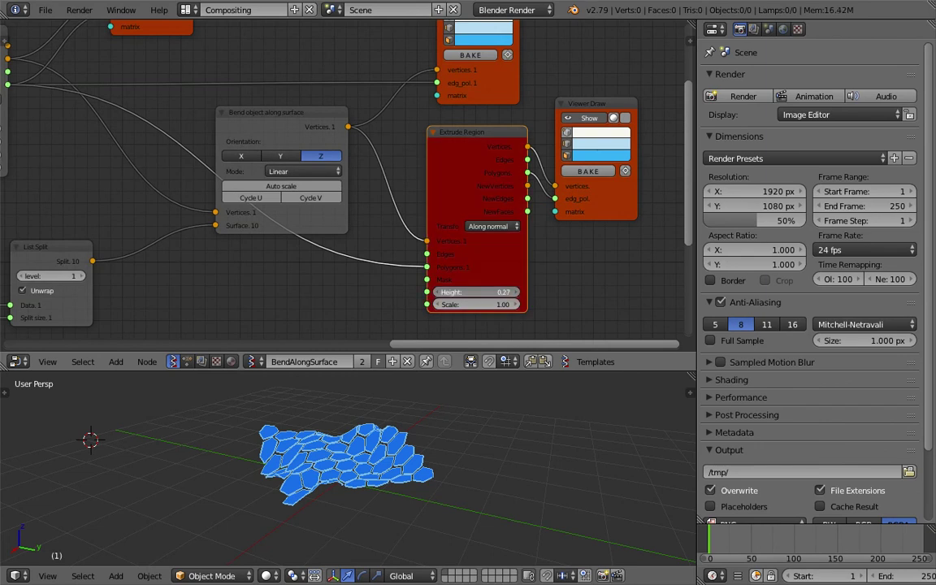
{"action": "scroll", "coordinate": [460, 237], "scroll_direction": "up", "scroll_amount": 1}
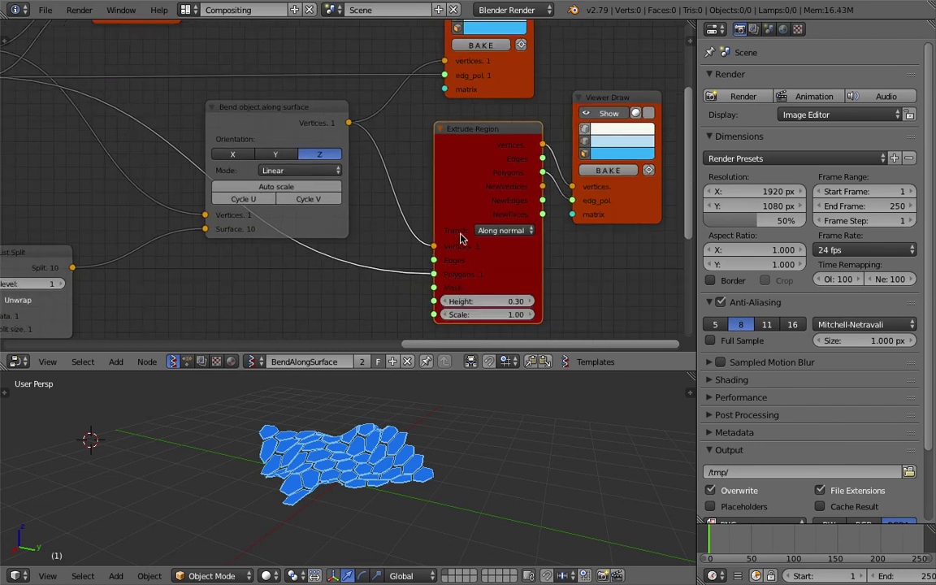
- Toggle the Cycle V option of the Bend object along surface node on and off
{"action": "left_click", "coordinate": [310, 200]}
{"action": "left_click", "coordinate": [311, 202]}
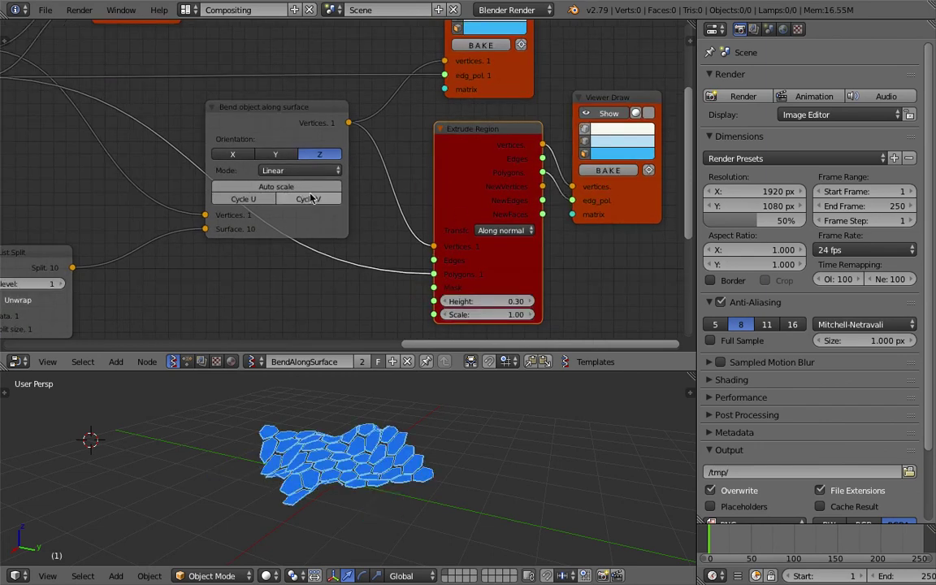
- Jump to frame 31 in the timeline and examine the bent hexagon surface up close
{"action": "middle_click_drag", "start_coordinate": [491, 179], "coordinate": [398, 225]}
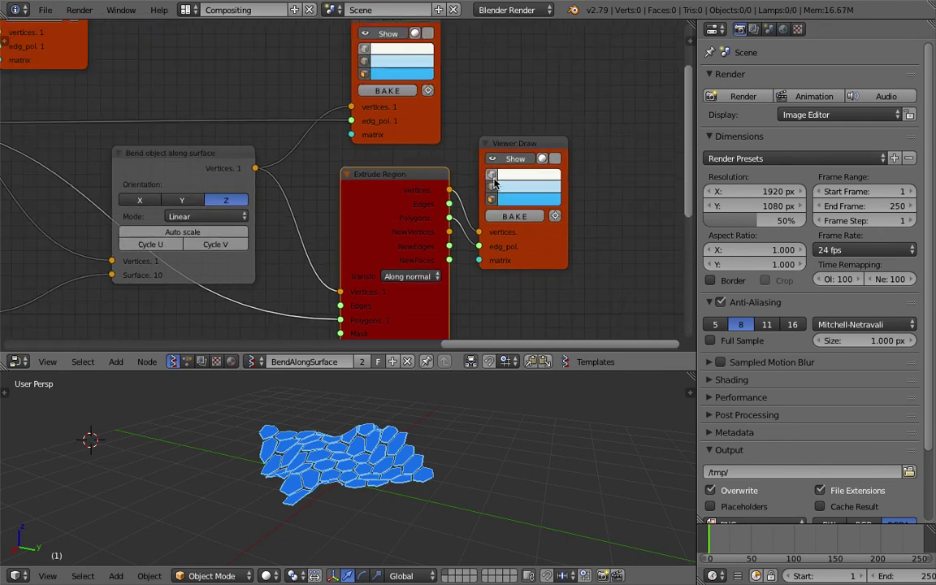
{"action": "left_click", "coordinate": [733, 537]}
{"action": "middle_click_drag", "start_coordinate": [533, 335], "coordinate": [548, 247]}
{"action": "scroll", "coordinate": [432, 435], "scroll_direction": "up", "scroll_amount": 4}
{"action": "middle_click_drag", "start_coordinate": [424, 430], "coordinate": [471, 382]}
{"action": "middle_click_drag", "start_coordinate": [435, 251], "coordinate": [414, 270]}
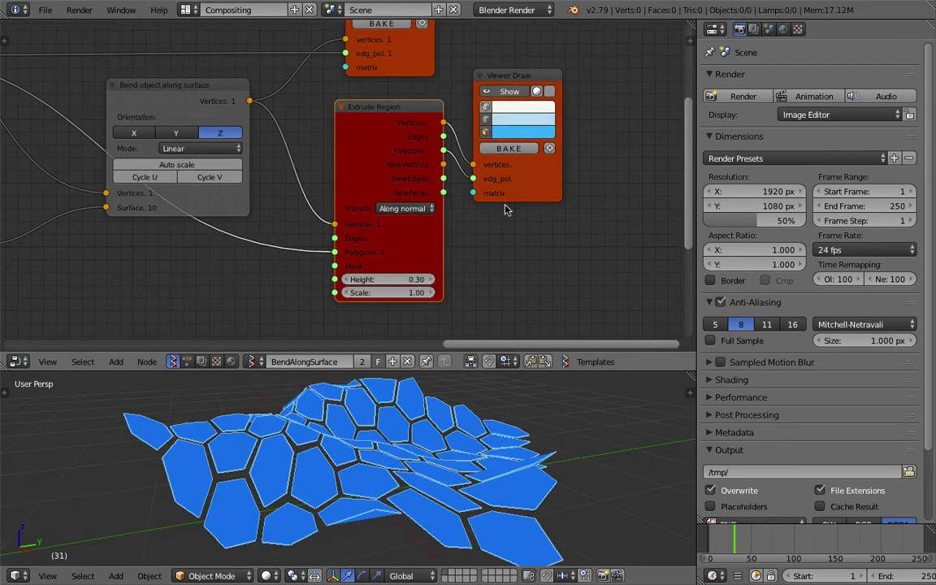
- Move the extruded mesh's Viewer Draw node farther away from the Extrude Region node
{"action": "left_click_drag", "start_coordinate": [508, 198], "coordinate": [614, 162]}
{"action": "scroll", "coordinate": [464, 234], "scroll_direction": "down", "scroll_amount": 1}
{"action": "mouse_move", "coordinate": [504, 207]}
{"action": "middle_mouse_down"}
{"action": "mouse_move", "coordinate": [464, 234]}
{"action": "mouse_move", "coordinate": [475, 264]}
{"action": "middle_mouse_up"}
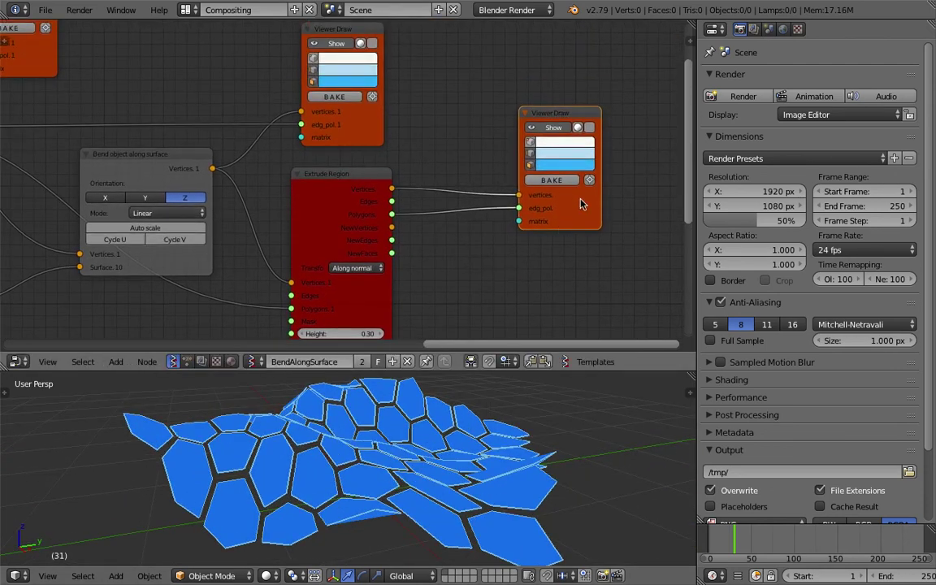
{"action": "left_click_drag", "start_coordinate": [580, 198], "coordinate": [616, 168]}
{"action": "key", "text": "alt+space"}
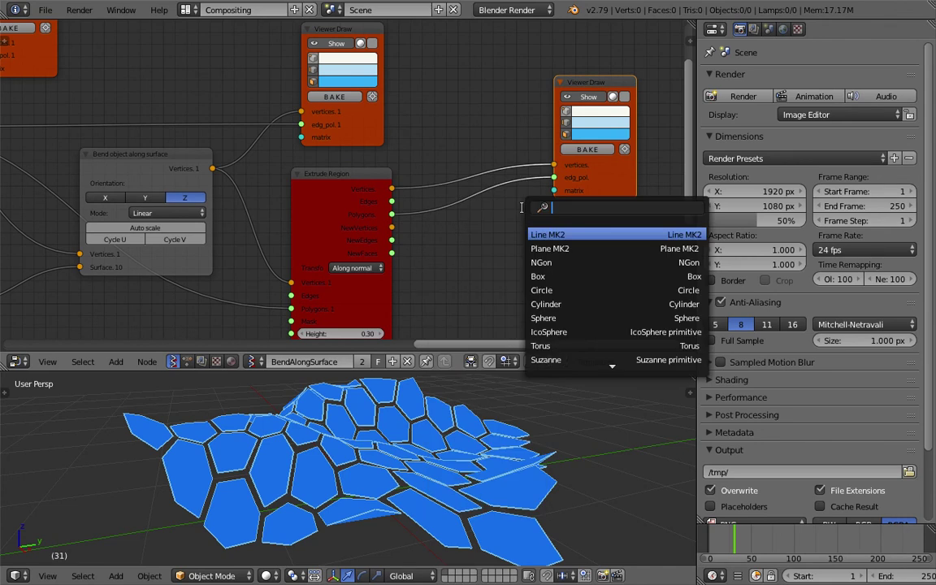
{"action": "type", "text": "soli"}
{"action": "key", "text": "Escape"}
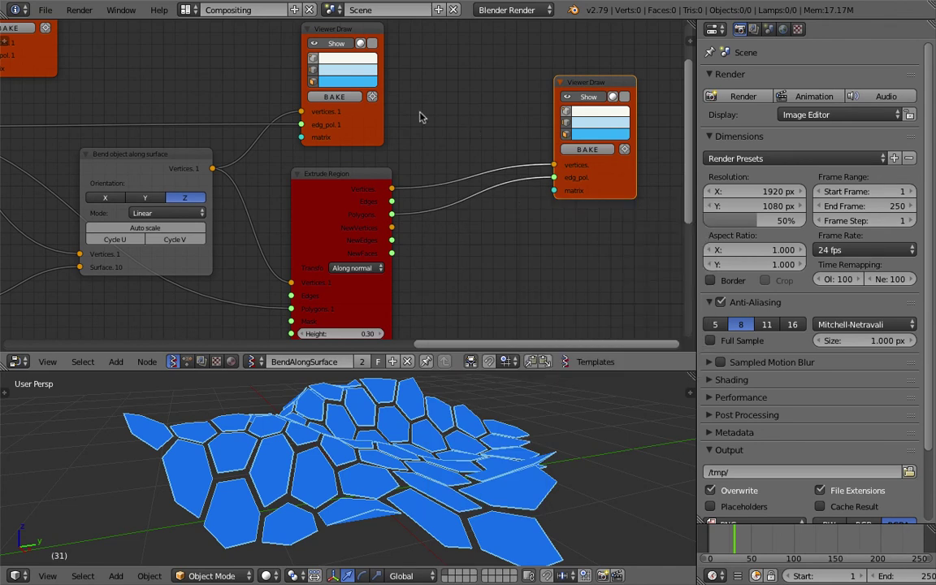
- Bake the bent grid's Viewer Draw output into mesh objects and select one of the baked cells
{"action": "middle_click_drag", "start_coordinate": [328, 113], "coordinate": [388, 115]}
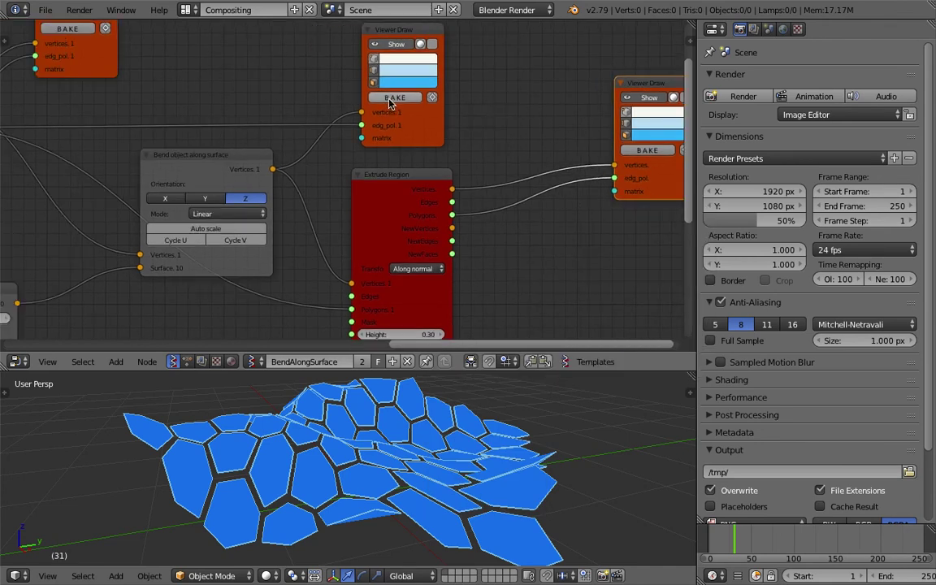
{"action": "left_click", "coordinate": [394, 98]}
{"action": "scroll", "coordinate": [387, 479], "scroll_direction": "down", "scroll_amount": 3}
{"action": "right_click", "coordinate": [386, 478]}
{"action": "middle_click_drag", "start_coordinate": [386, 477], "coordinate": [355, 487]}
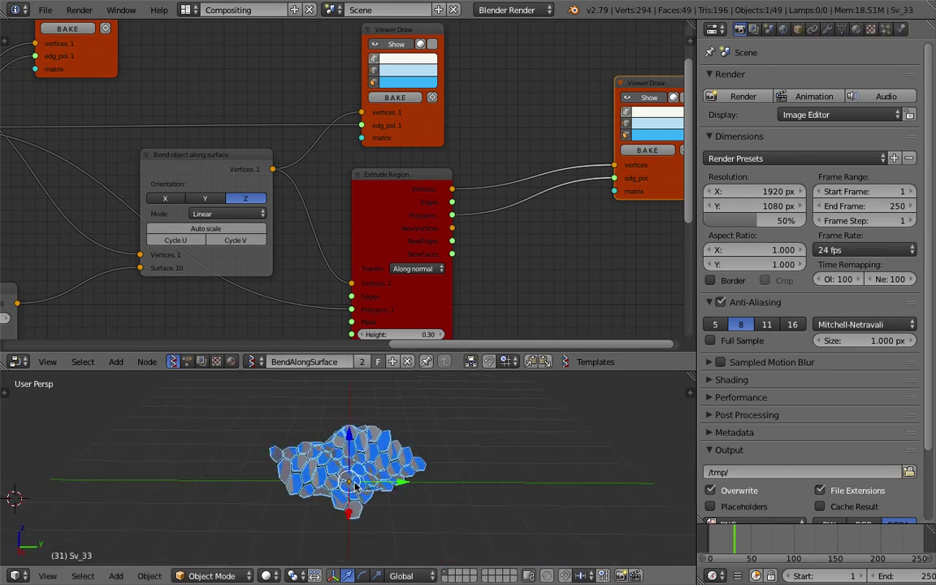
- Select all the baked cell objects and move them beside the blue preview of the bent grid
{"action": "key", "text": "g"}
{"action": "right_click", "coordinate": [412, 474]}
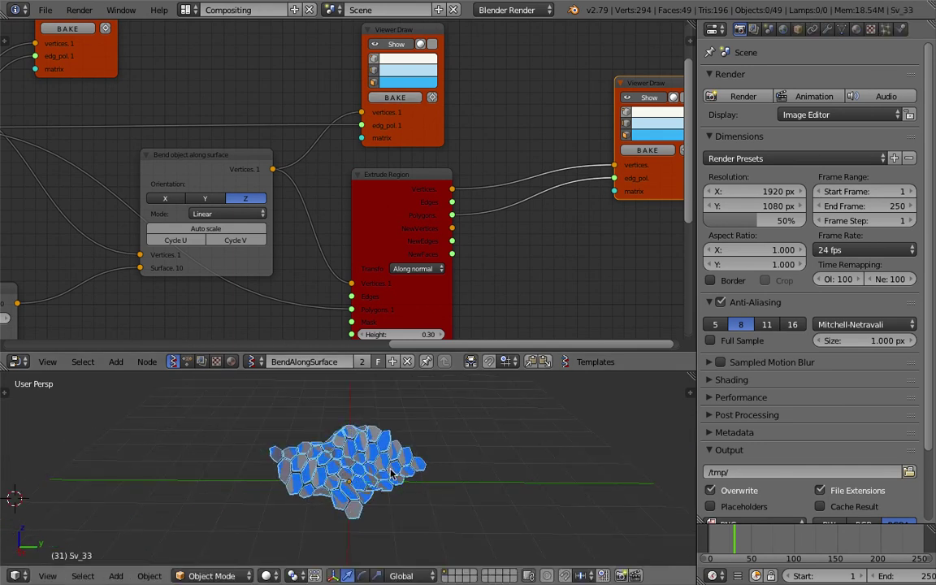
{"action": "key", "text": "a"}
{"action": "key", "text": "g"}
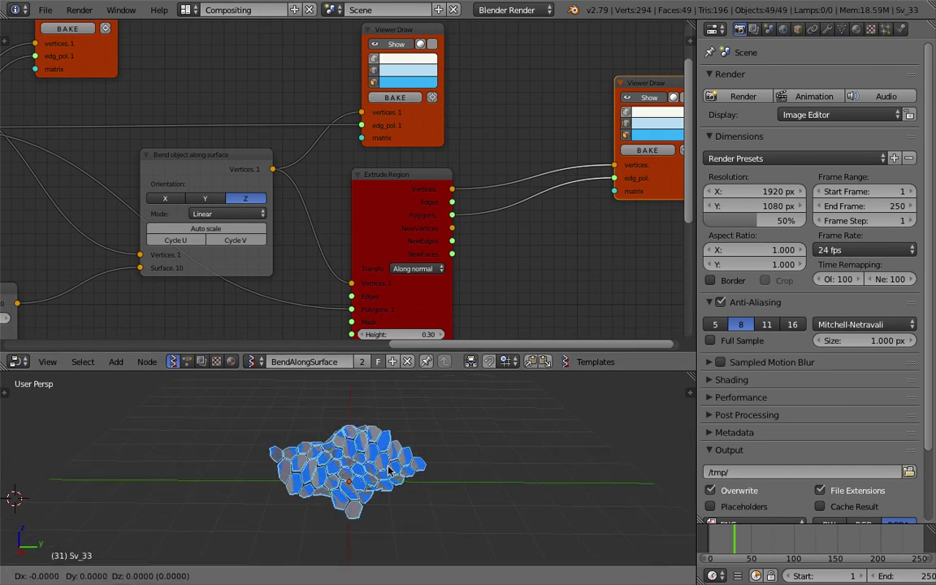
{"action": "left_click", "coordinate": [553, 468]}
{"action": "scroll", "coordinate": [504, 457], "scroll_direction": "up", "scroll_amount": 3}
- Try rotating a single baked cell, and reselect all the baked cells
{"action": "right_click", "coordinate": [482, 444]}
{"action": "key", "text": "r"}
{"action": "right_click", "coordinate": [505, 436]}
{"action": "middle_click_drag", "start_coordinate": [494, 454], "coordinate": [431, 446]}
{"action": "key", "text": "a"}
{"action": "key", "text": "a"}
{"action": "key", "text": "a"}
{"action": "key", "text": "a"}
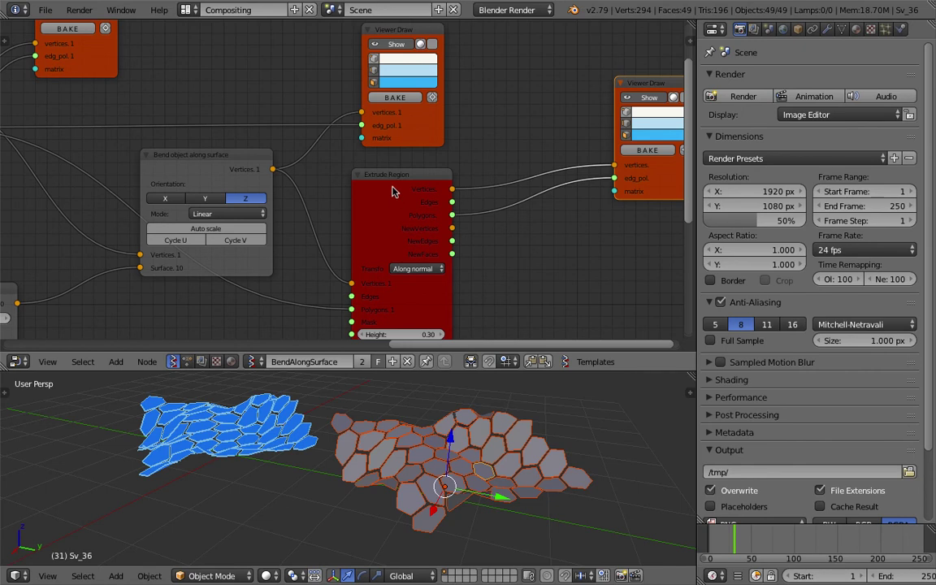
- Shift the Extrude Region node aside and insert a Mesh Join node on its vertices link from Bend object along surface
{"action": "left_click_drag", "start_coordinate": [392, 191], "coordinate": [487, 175]}
{"action": "key", "text": "alt+space"}
{"action": "type", "text": "mes"}
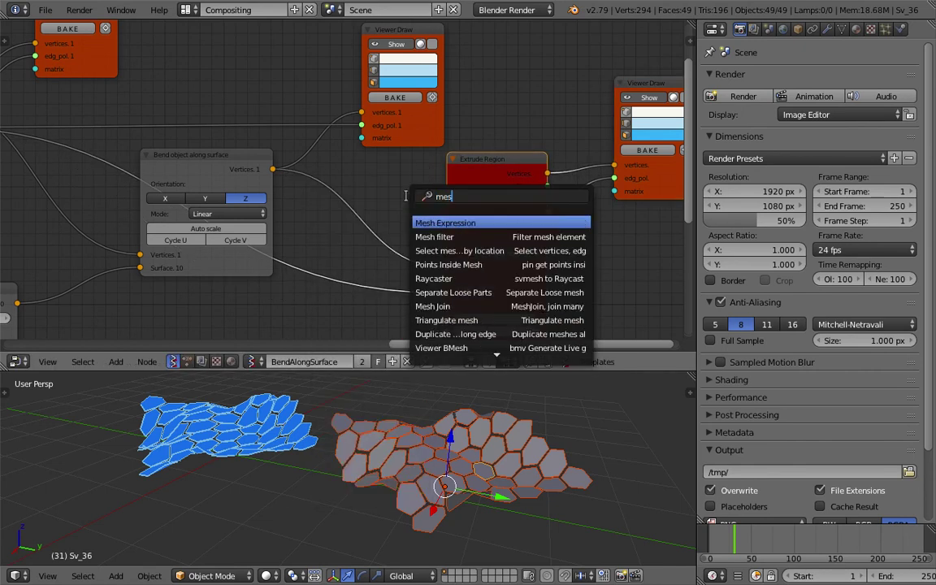
{"action": "type", "text": "h j"}
{"action": "key", "text": "Return"}
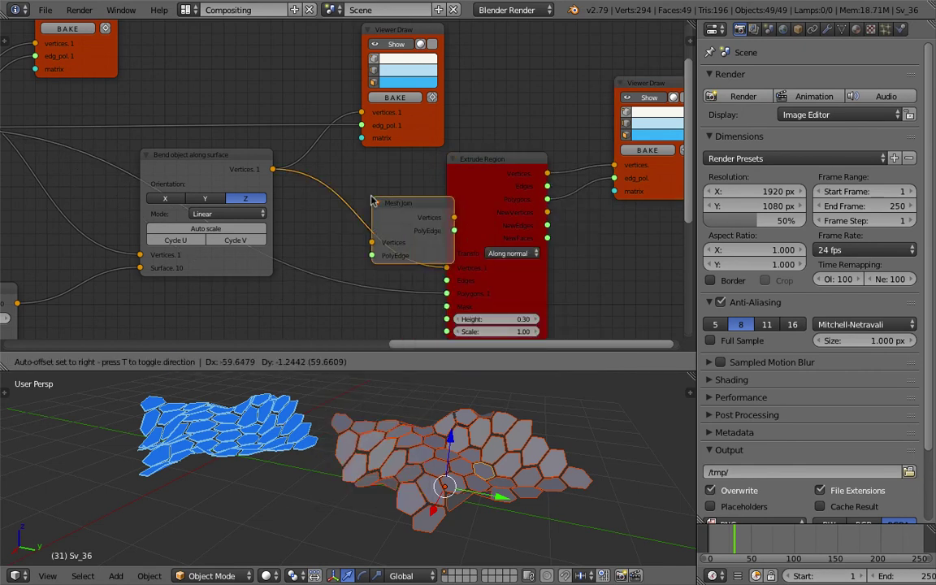
{"action": "left_click", "coordinate": [371, 201]}
{"action": "key", "text": "Home"}
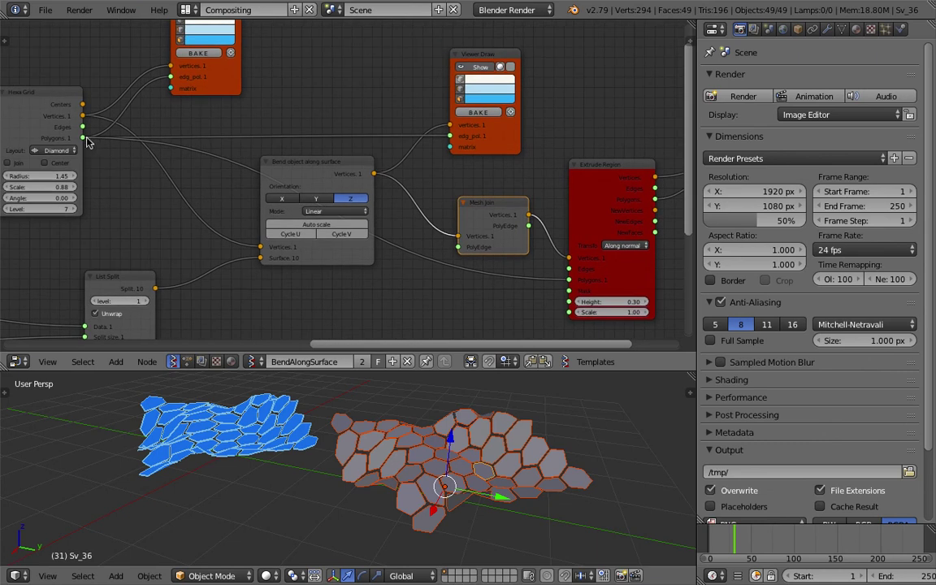
- Route the Hexa Grid polygons through Mesh Join's PolyEdge sockets into Extrude Region's Polygons input, moving the Bend object along surface node upward
{"action": "left_click_drag", "start_coordinate": [84, 138], "coordinate": [458, 246]}
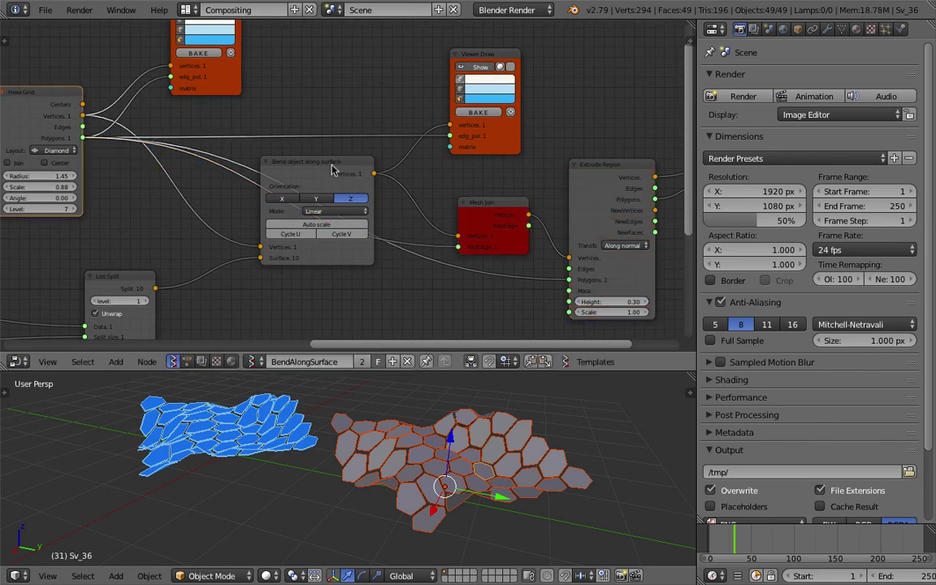
{"action": "left_click_drag", "start_coordinate": [322, 203], "coordinate": [334, 82]}
{"action": "left_click_drag", "start_coordinate": [477, 210], "coordinate": [566, 279]}
{"action": "middle_click_drag", "start_coordinate": [528, 262], "coordinate": [453, 262]}
{"action": "middle_click_drag", "start_coordinate": [403, 235], "coordinate": [410, 257]}
{"action": "scroll", "coordinate": [400, 235], "scroll_direction": "up", "scroll_amount": 2}
{"action": "left_click_drag", "start_coordinate": [392, 217], "coordinate": [407, 217]}
{"action": "left_click", "coordinate": [407, 223]}
{"action": "scroll", "coordinate": [382, 211], "scroll_direction": "up", "scroll_amount": 2}
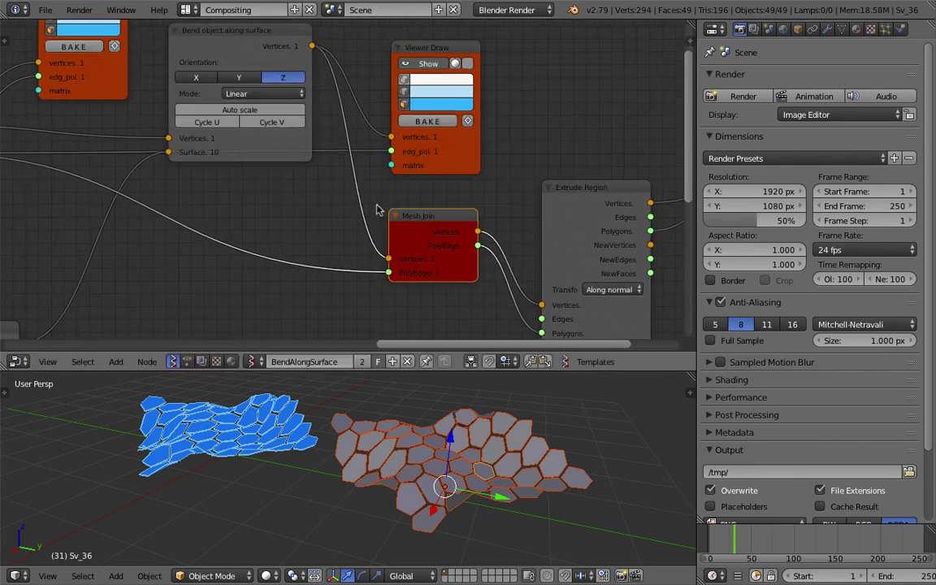
- Try the Cubic mode on the Bend object along surface node and return it to Linear
{"action": "left_click", "coordinate": [256, 107]}
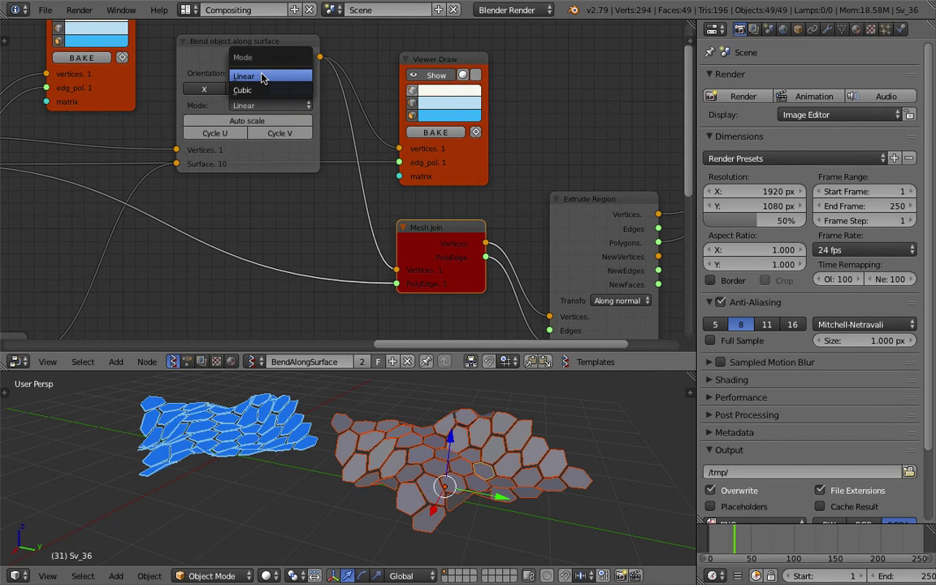
{"action": "left_click", "coordinate": [265, 91]}
{"action": "left_click", "coordinate": [268, 107]}
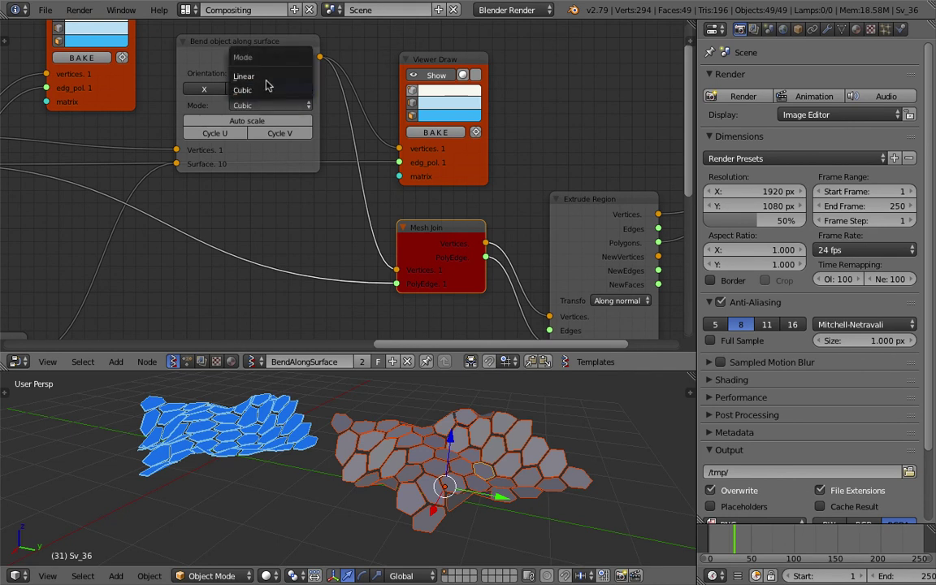
{"action": "left_click", "coordinate": [267, 84]}
- Delete the Mesh Join node
{"action": "scroll", "coordinate": [431, 230], "scroll_direction": "down", "scroll_amount": 2}
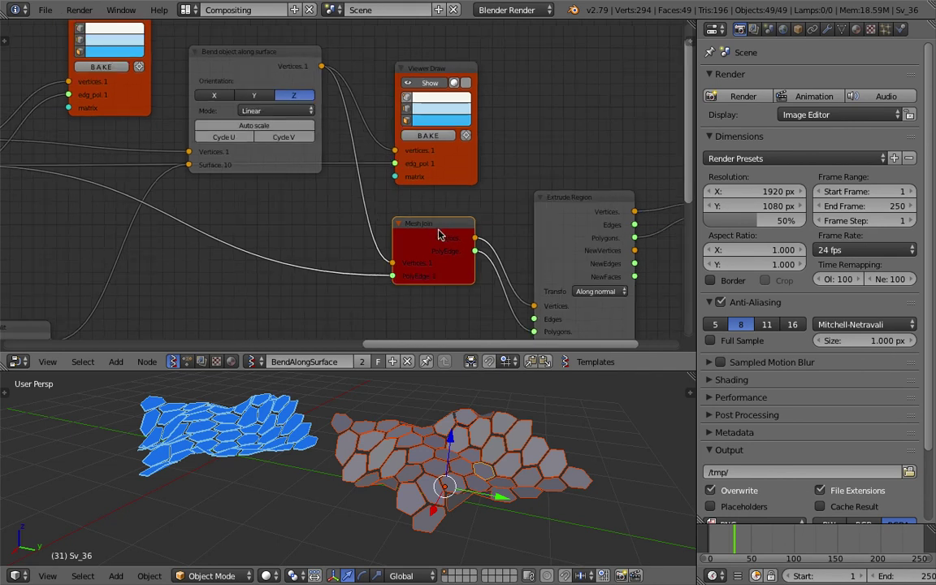
{"action": "key", "text": "x"}
{"action": "middle_click_drag", "start_coordinate": [430, 231], "coordinate": [426, 229]}
- Join all the selected baked cells into a single mesh object
{"action": "middle_click_drag", "start_coordinate": [455, 464], "coordinate": [490, 497]}
{"action": "key", "text": "a"}
{"action": "key", "text": "a"}
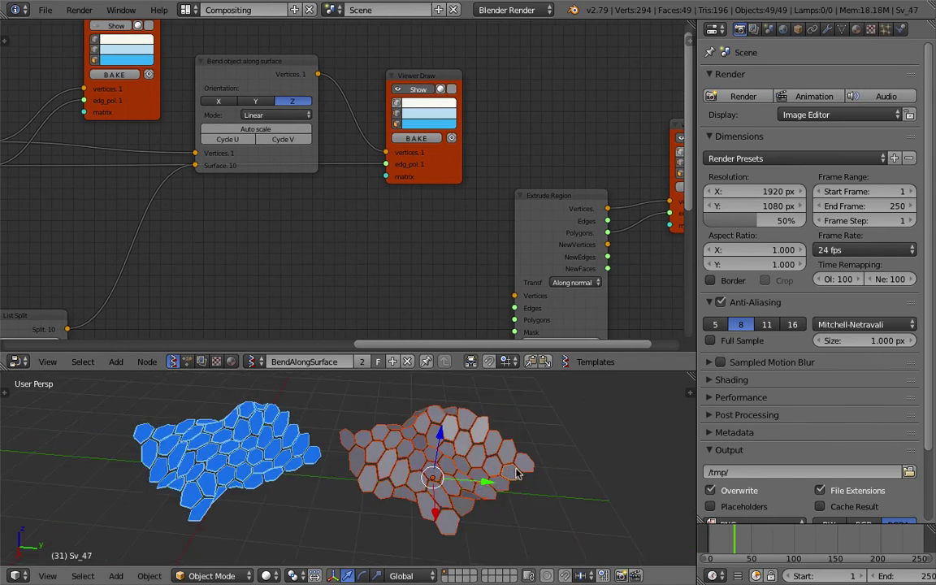
{"action": "key", "text": "ctrl+j"}
- Add a Solidify modifier to the joined cells with a thickness of 0.0830
{"action": "left_click", "coordinate": [827, 28]}
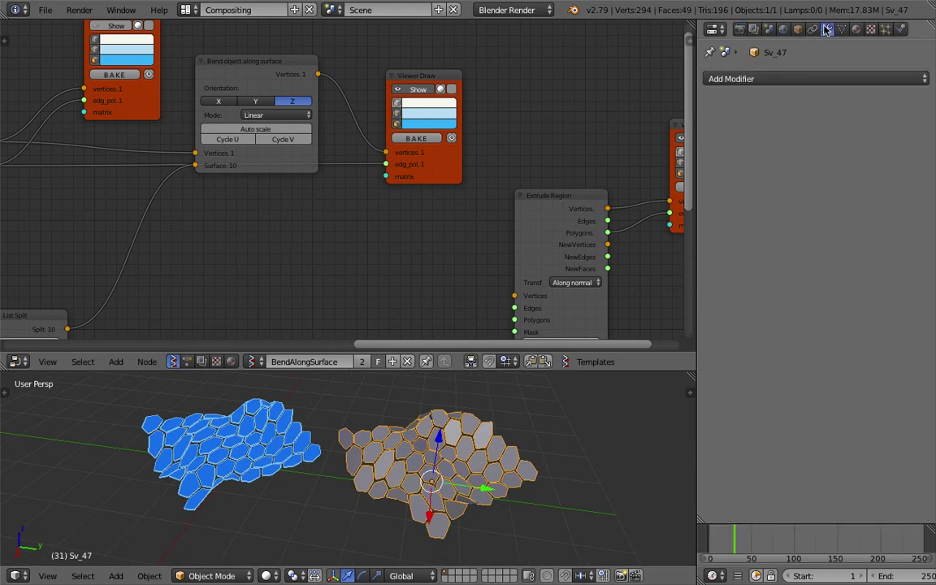
{"action": "left_click", "coordinate": [800, 79]}
{"action": "left_click", "coordinate": [634, 305]}
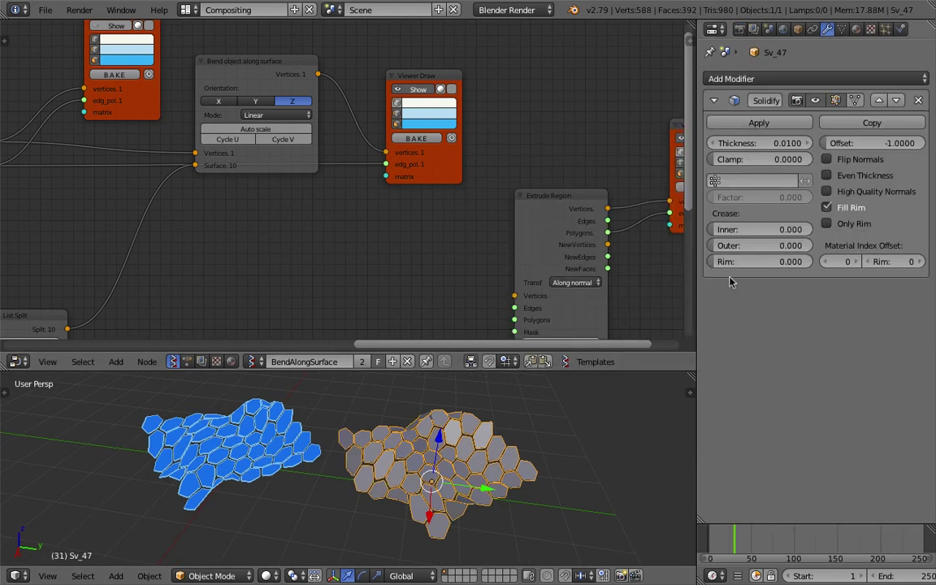
{"action": "left_click_drag", "start_coordinate": [759, 143], "coordinate": [783, 143]}
{"action": "scroll", "coordinate": [510, 453], "scroll_direction": "up", "scroll_amount": 4}
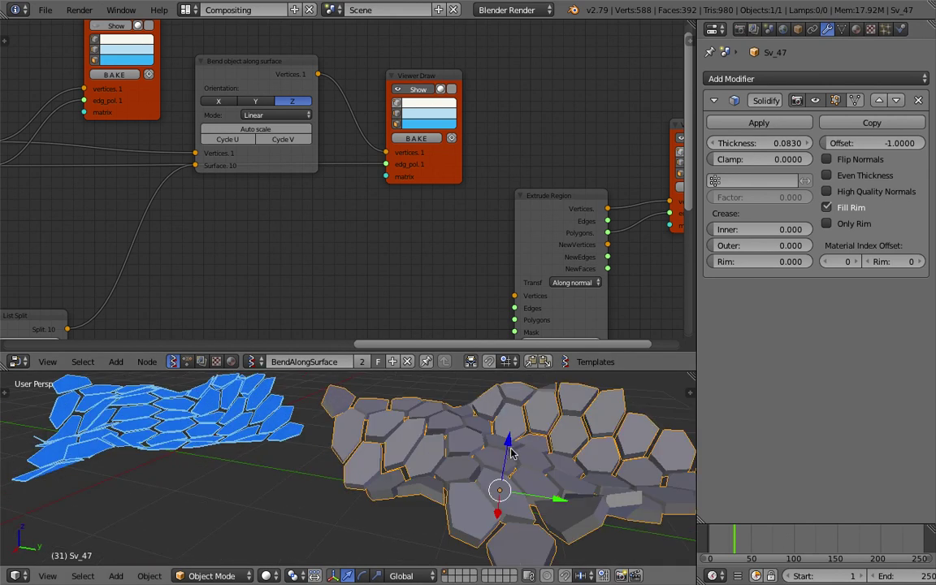
- Add a level 2 Subdivision Surface modifier to the joined cells, shade them smooth and deselect them
{"action": "key", "text": "ctrl+2"}
{"action": "middle_click_drag", "start_coordinate": [504, 419], "coordinate": [423, 419]}
{"action": "key", "text": "space"}
{"action": "type", "text": "smo"}
{"action": "key", "text": "Down"}
{"action": "key", "text": "Return"}
{"action": "key", "text": "a"}
{"action": "key", "text": "a"}
{"action": "key", "text": "a"}
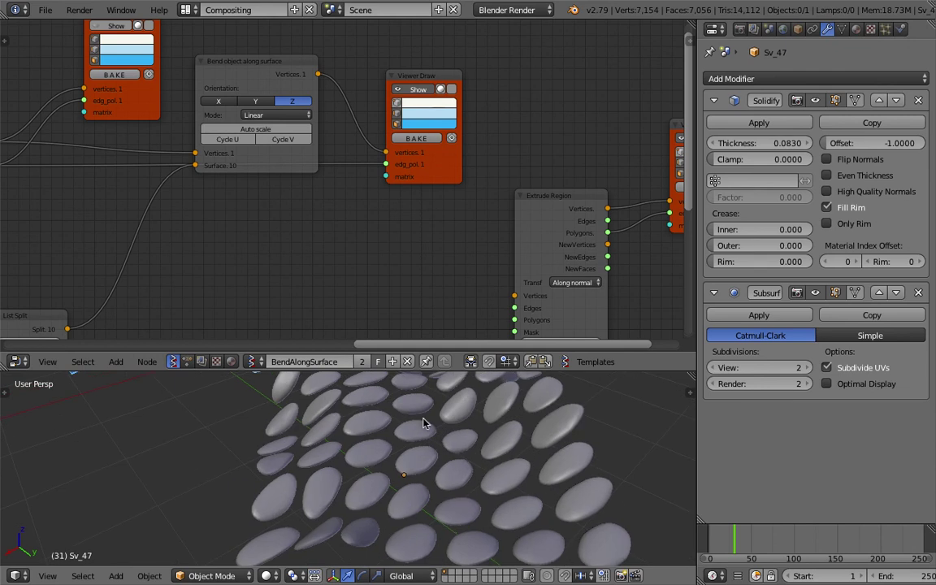
- Set the Solidify modifier's thickness to 0.2460
{"action": "left_click_drag", "start_coordinate": [780, 143], "coordinate": [811, 143]}
{"action": "middle_click_drag", "start_coordinate": [397, 366], "coordinate": [469, 411]}
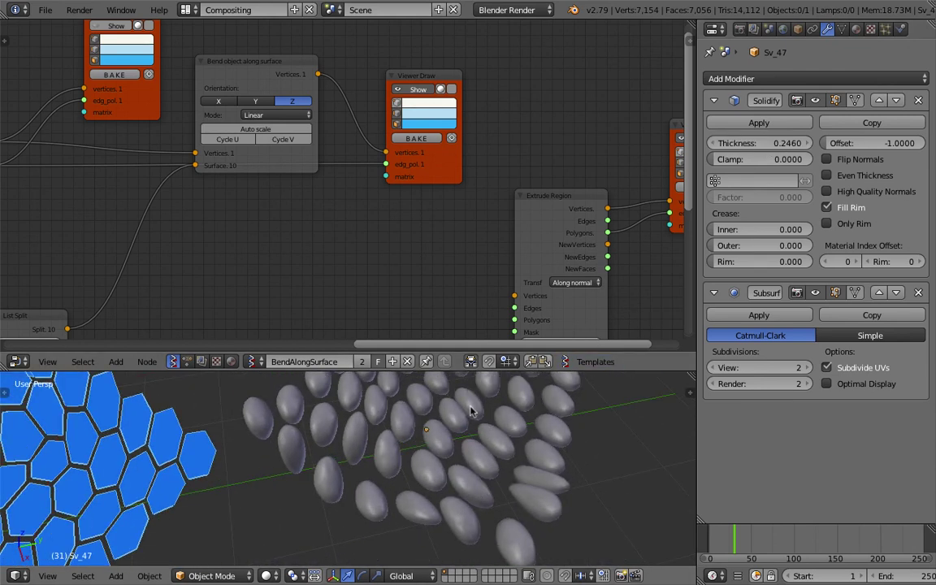
- Enlarge the 3D viewport below the node editor and view the smoothed cells beside the bent grid preview
{"action": "left_click_drag", "start_coordinate": [472, 355], "coordinate": [468, 172]}
{"action": "middle_click_drag", "start_coordinate": [464, 266], "coordinate": [487, 268]}
{"action": "left_click_drag", "start_coordinate": [487, 187], "coordinate": [503, 301]}
{"action": "key", "text": "Home"}
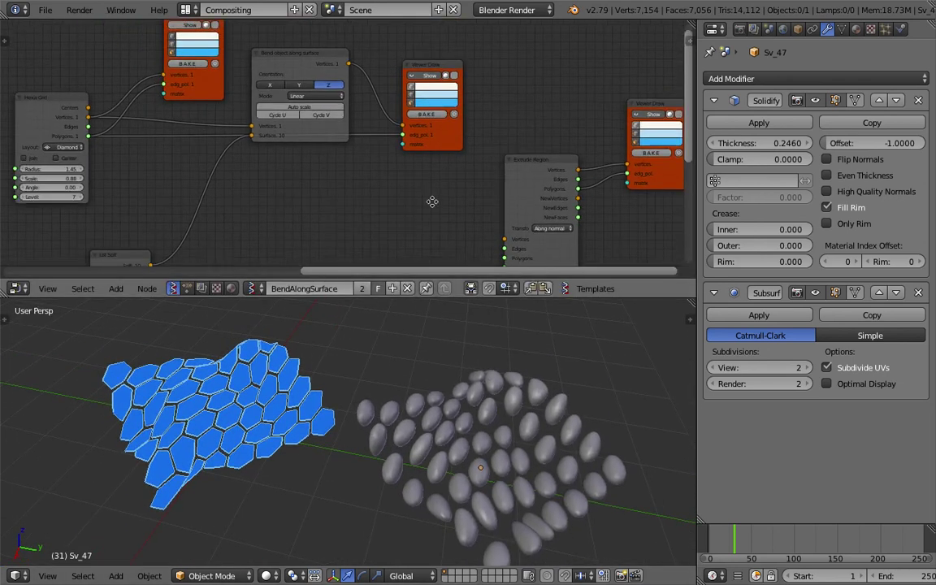
{"action": "middle_click_drag", "start_coordinate": [338, 203], "coordinate": [378, 194]}
{"action": "middle_click_drag", "start_coordinate": [430, 390], "coordinate": [549, 382]}
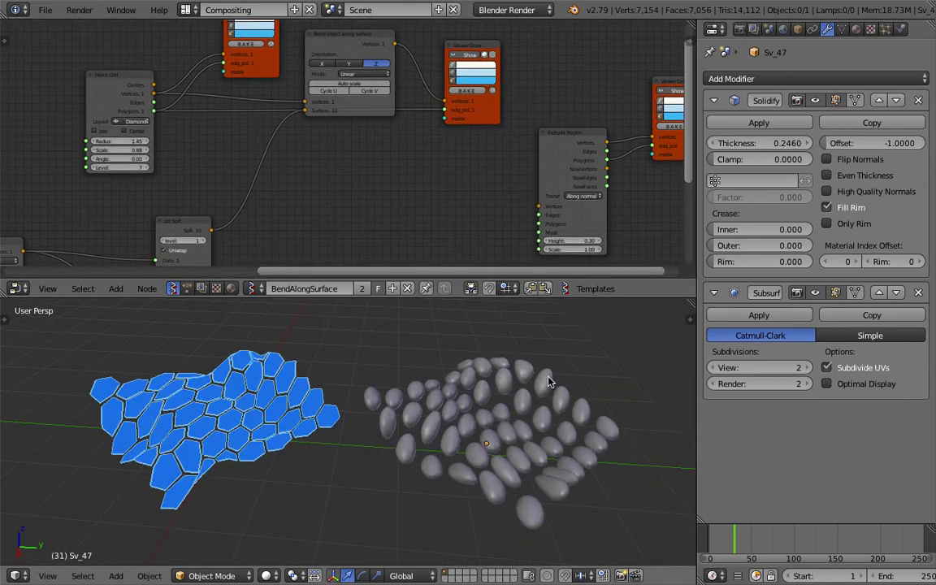